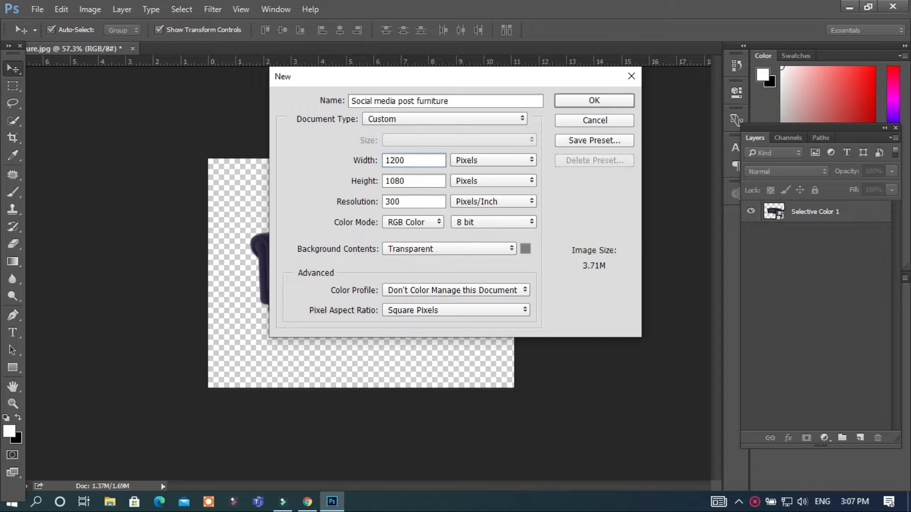
Set the new document's height to 1200 pixels and create the 1200-pixel-wide "Social media post furniture" document
key("Tab")
type("12")
left_click(595, 100)
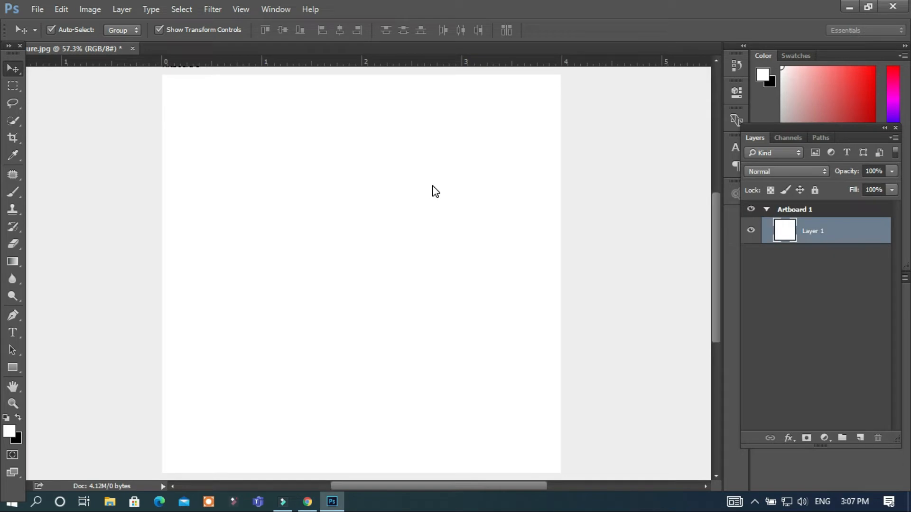
Set the pasteboard color around the artboard to Dark Gray and collapse the Device Preview panel
right_click(595, 112)
right_click(624, 88)
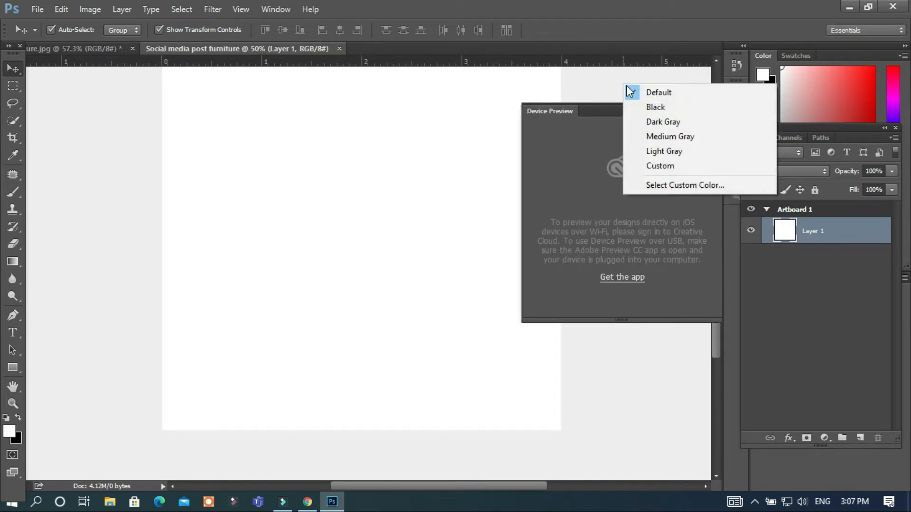
left_click(649, 122)
left_click(697, 109)
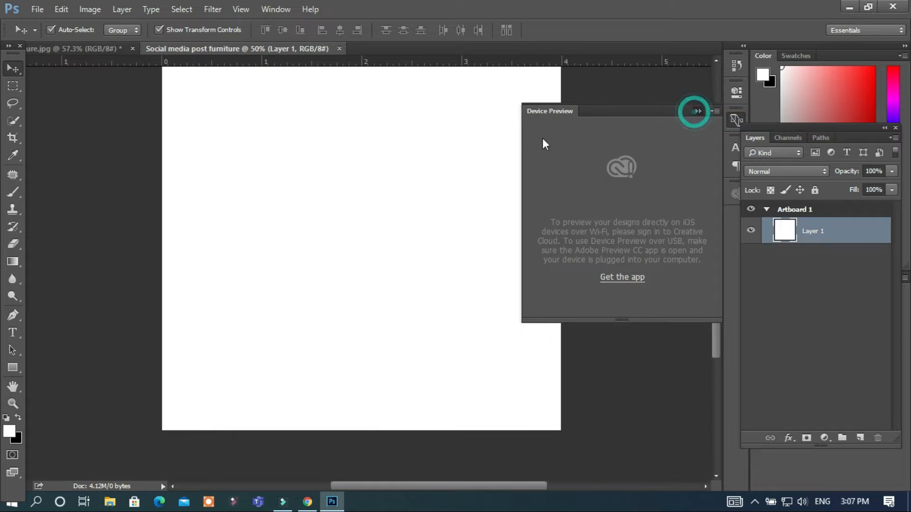
scroll(395, 162, "down", 5)
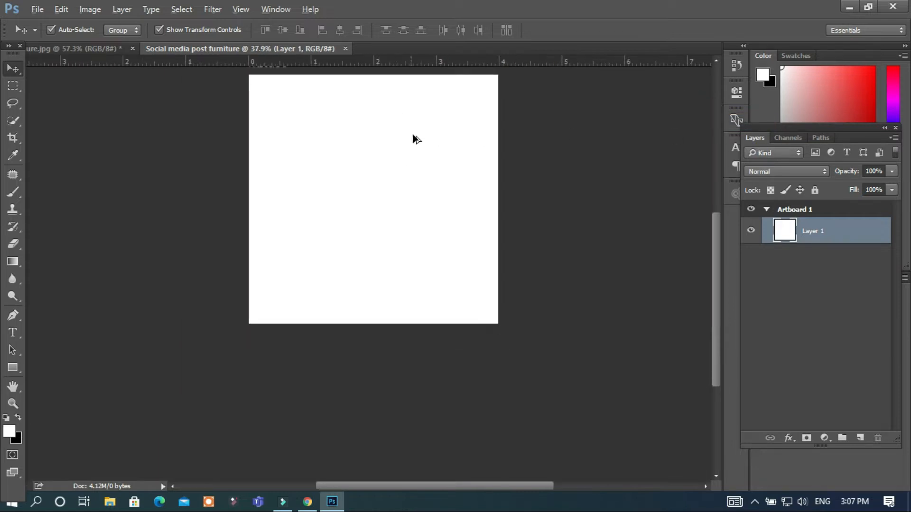
scroll(377, 86, "up", 2)
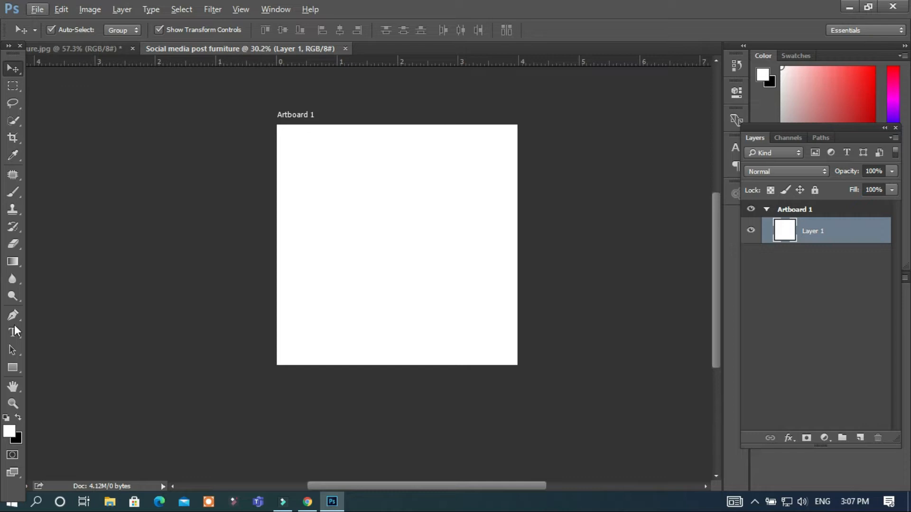
Draw a rectangle of about 1221 × 1240 px that covers the whole artboard
left_click(14, 363)
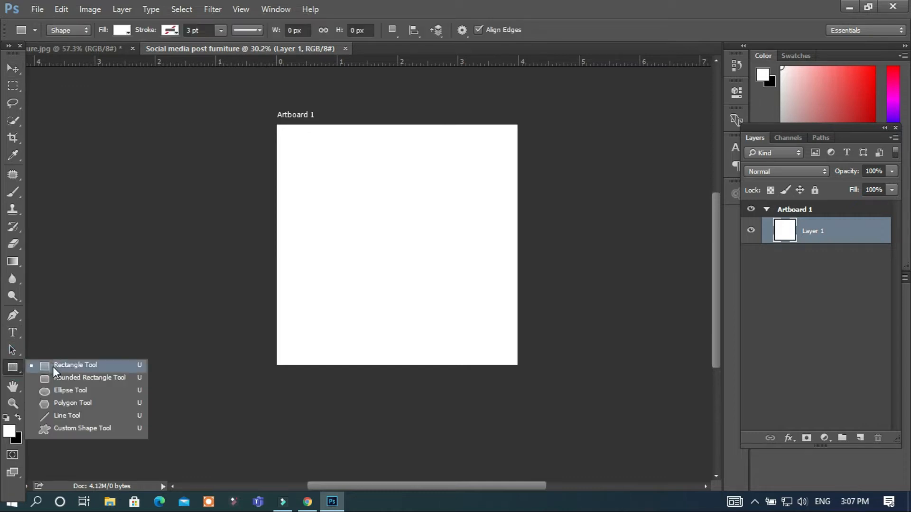
left_click_drag(275, 123, 521, 371)
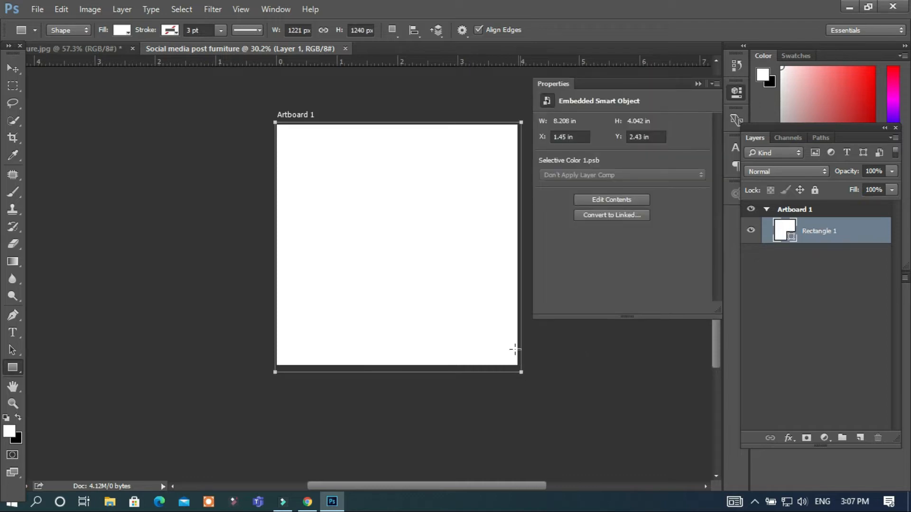
left_click(698, 85)
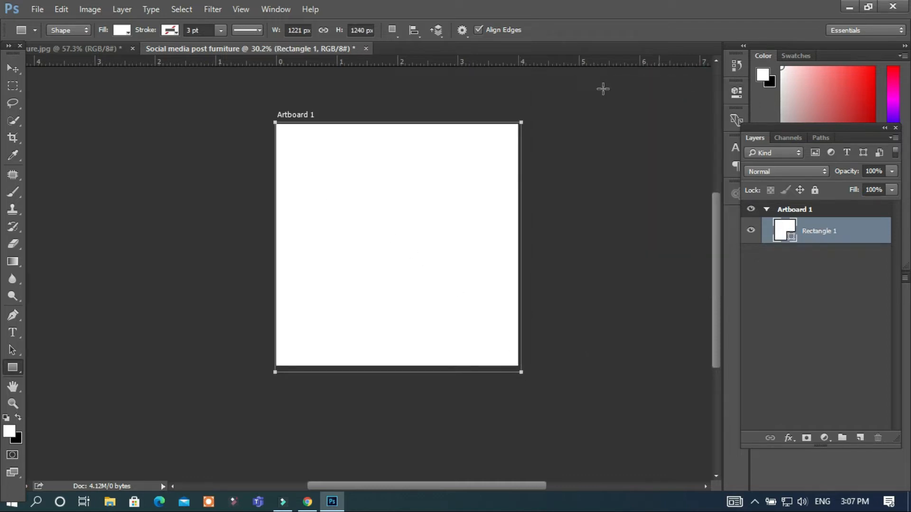
Fill the background rectangle with magenta pink from the color swatches and deselect it
left_click(117, 30)
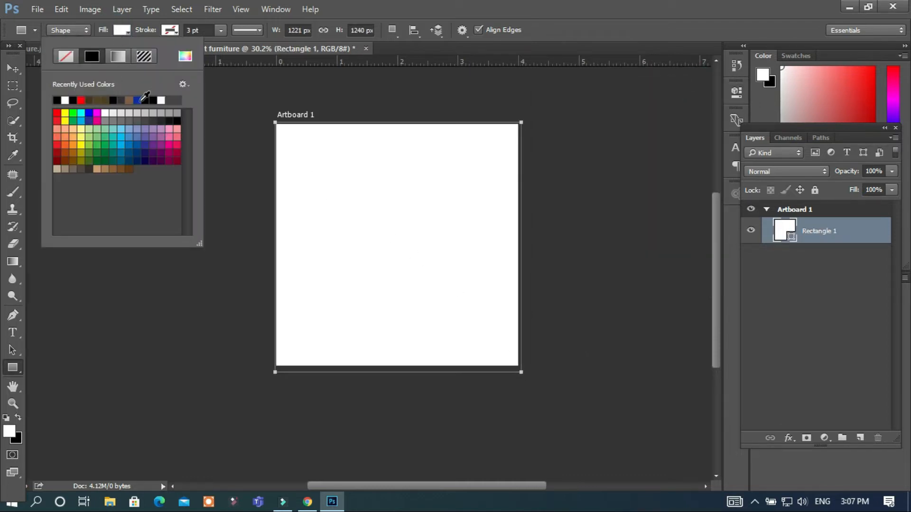
left_click(171, 144)
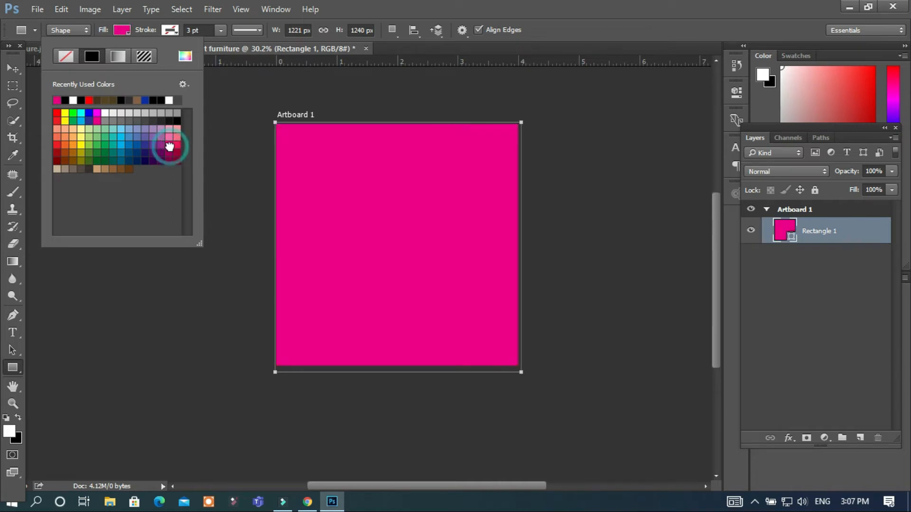
left_click(179, 144)
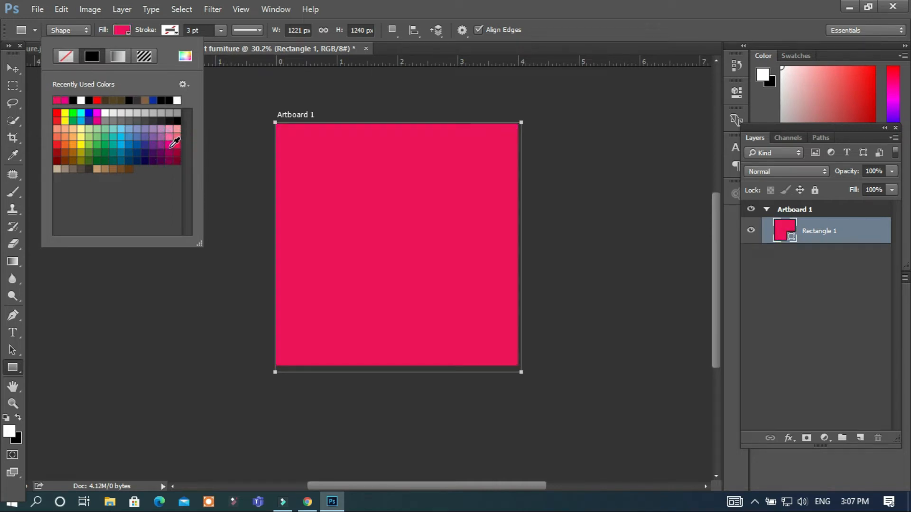
left_click(170, 145)
left_click(13, 69)
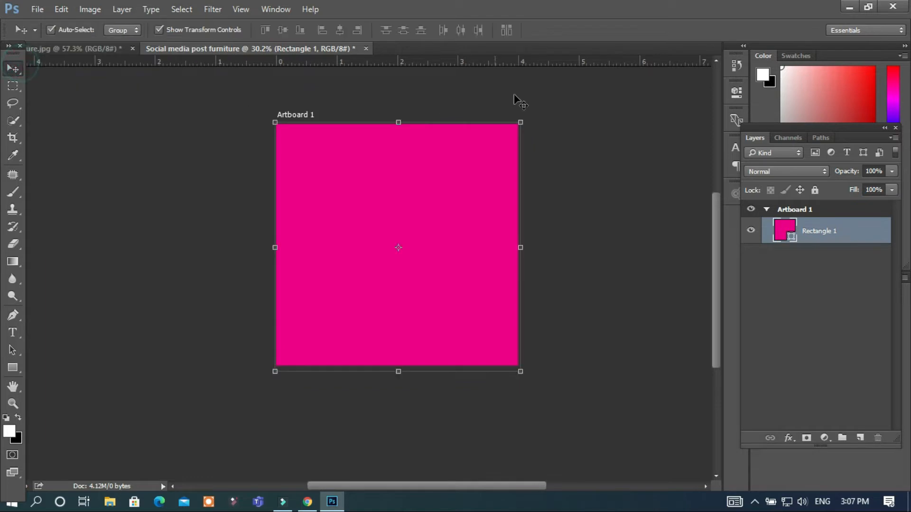
left_click(518, 92)
scroll(493, 164, "up", 1)
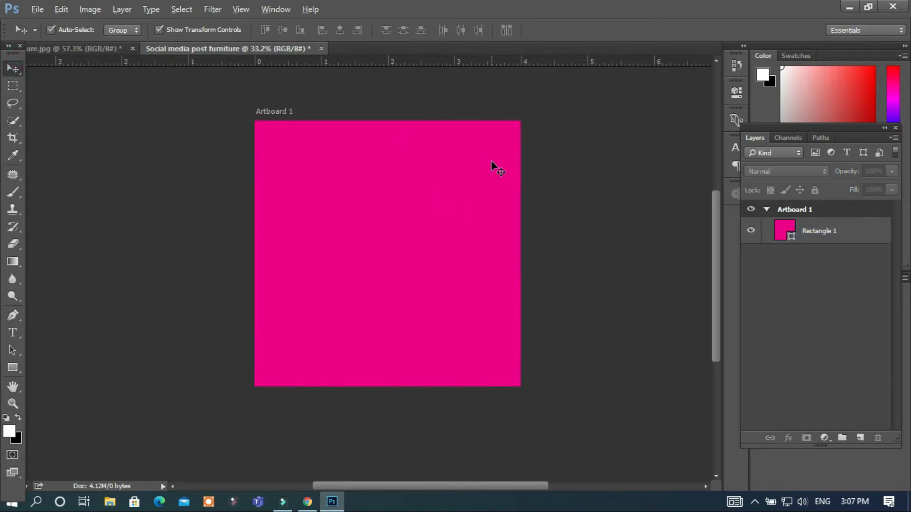
Add a Gradient Overlay effect to the background rectangle, keeping the artboard in view beside the settings
left_click(441, 296)
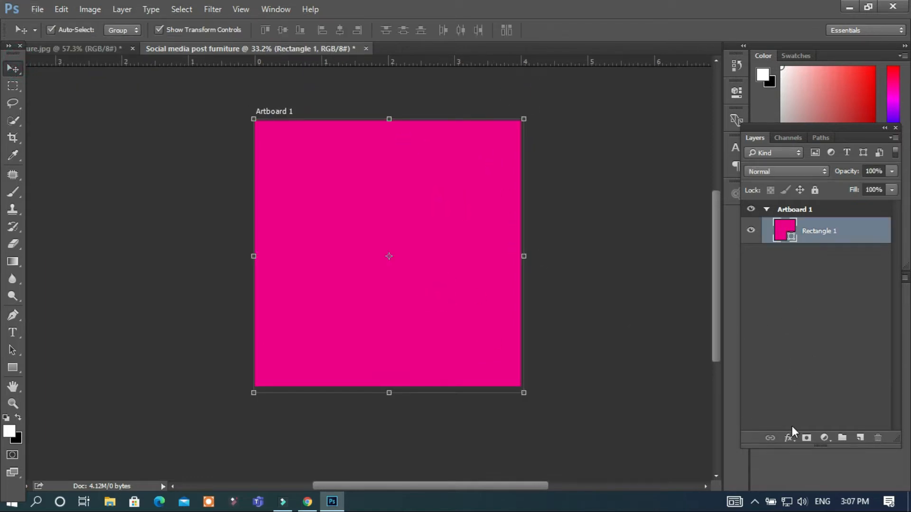
left_click(788, 438)
left_click(801, 380)
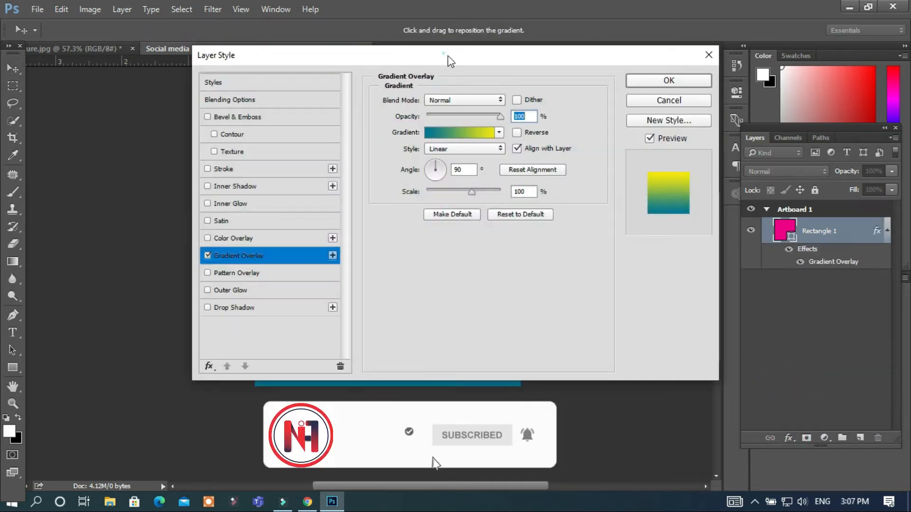
left_click_drag(449, 59, 662, 102)
Change the overlay gradient's first color stop, at location 0%, to a bright, fully saturated magenta pink
left_click(712, 176)
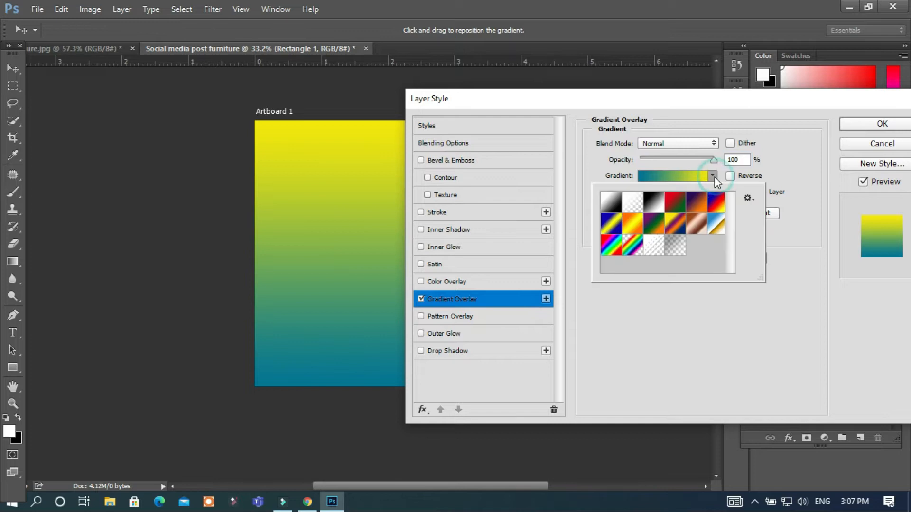
left_click(690, 176)
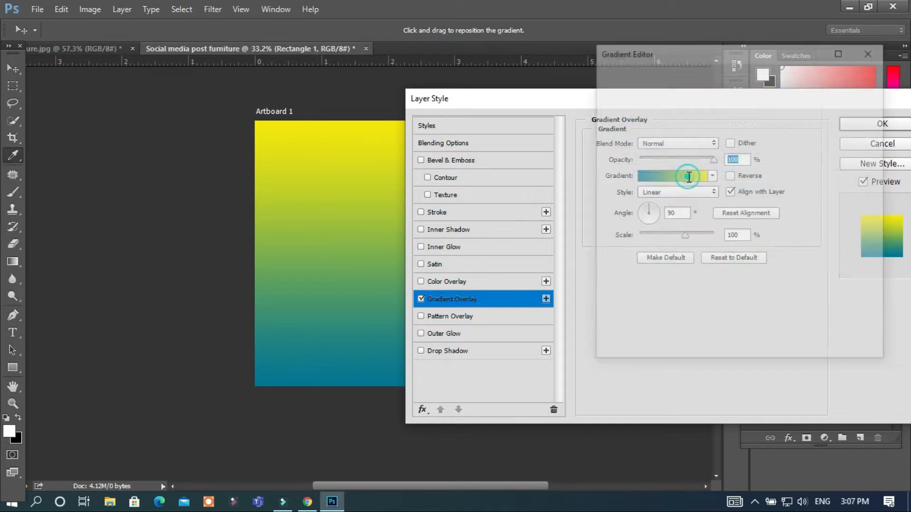
left_click(611, 274)
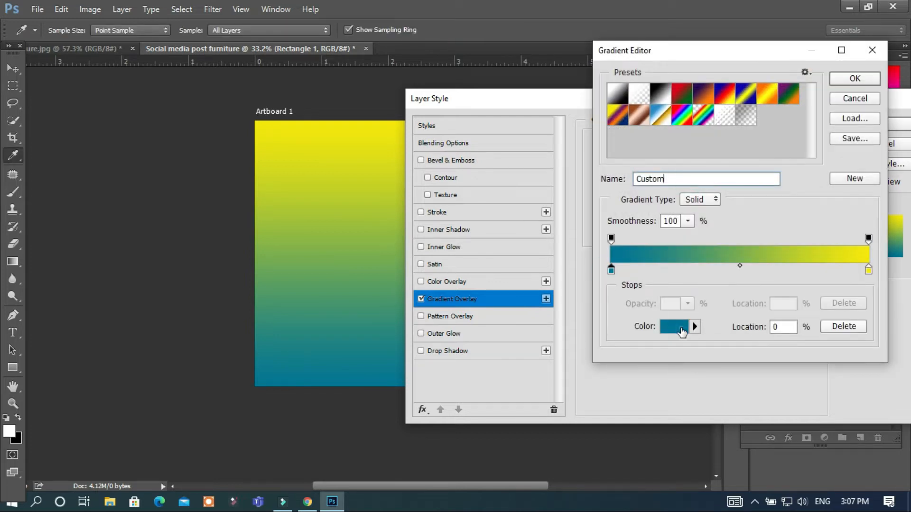
left_click(679, 328)
left_click_drag(471, 153, 471, 132)
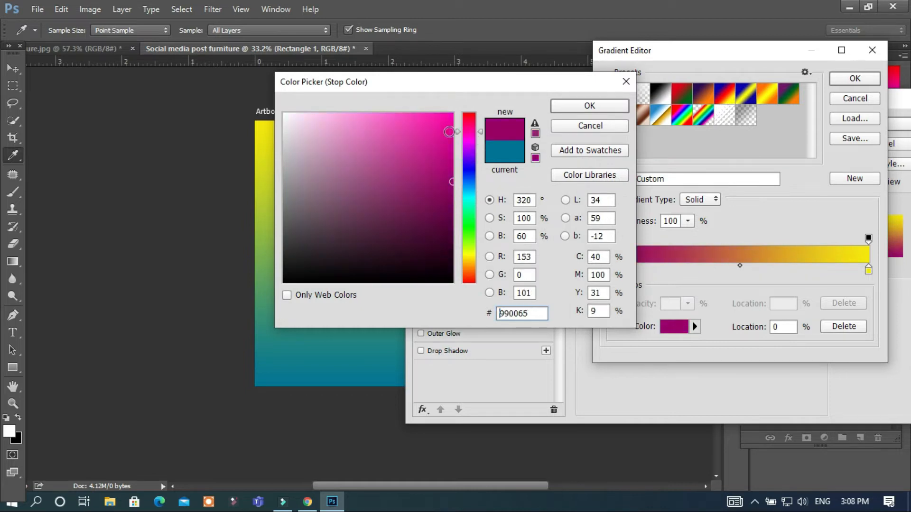
left_click(451, 116)
left_click(581, 111)
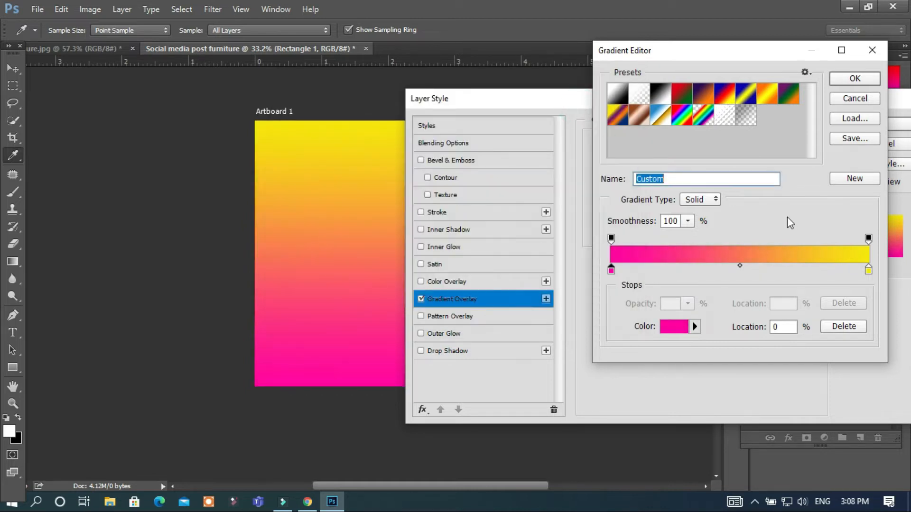
Set the gradient's end color stop to red e70232 and its smoothness to 69%, then accept the gradient
double_click(869, 272)
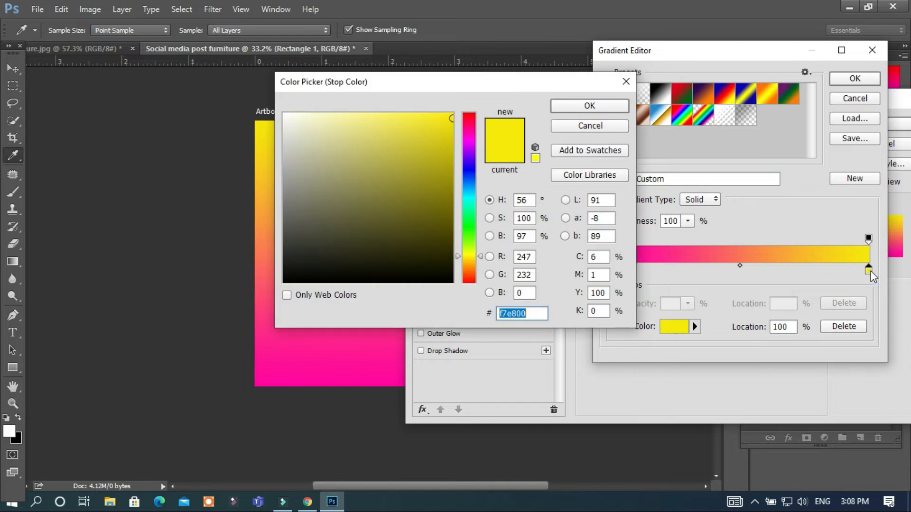
mouse_move(450, 135)
left_mouse_down()
mouse_move(469, 118)
mouse_move(452, 129)
left_mouse_up()
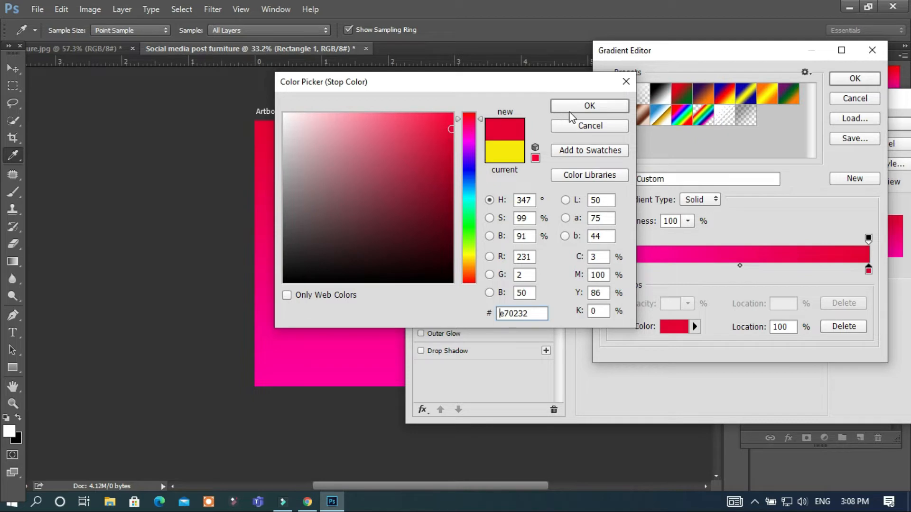
left_click(586, 108)
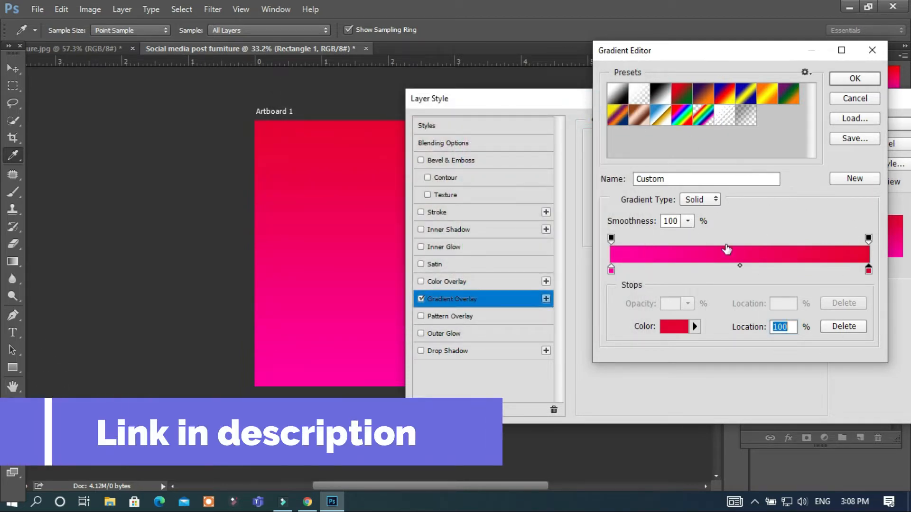
left_click(688, 221)
mouse_move(689, 236)
left_mouse_down()
mouse_move(662, 236)
mouse_move(678, 237)
left_mouse_up()
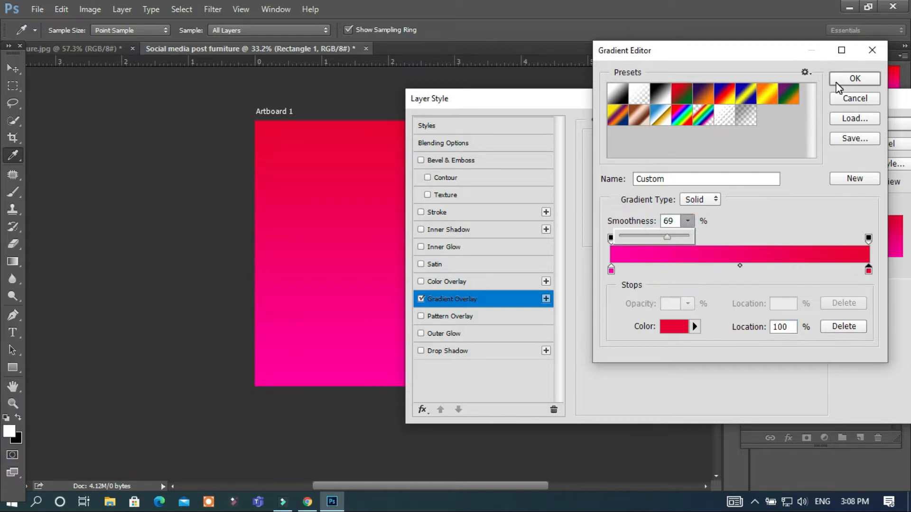
left_click(838, 81)
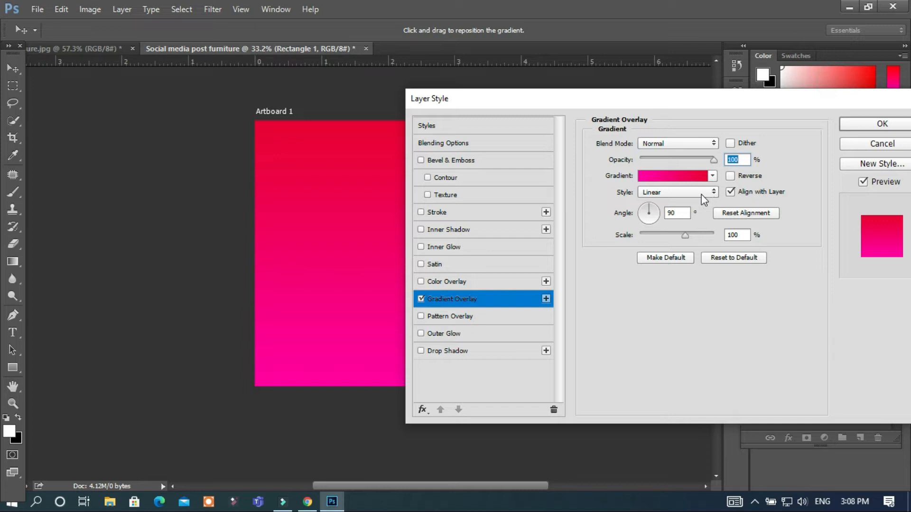
Set the gradient overlay's angle to -90°, apply the layer style and deselect the rectangle
double_click(677, 212)
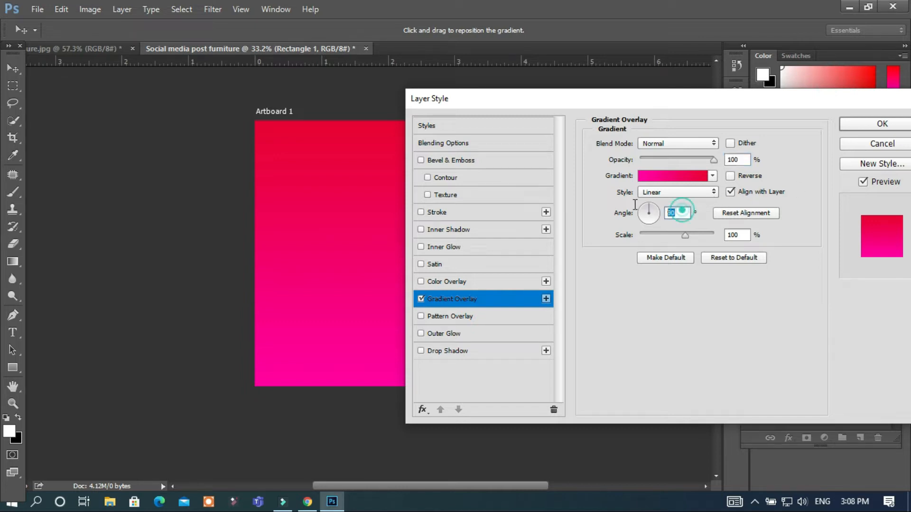
type("-90")
key("Return")
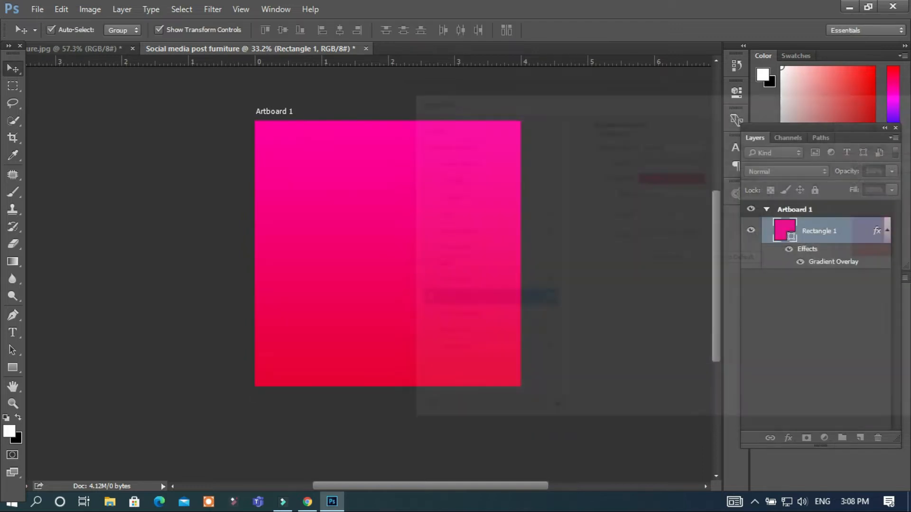
left_click(628, 201)
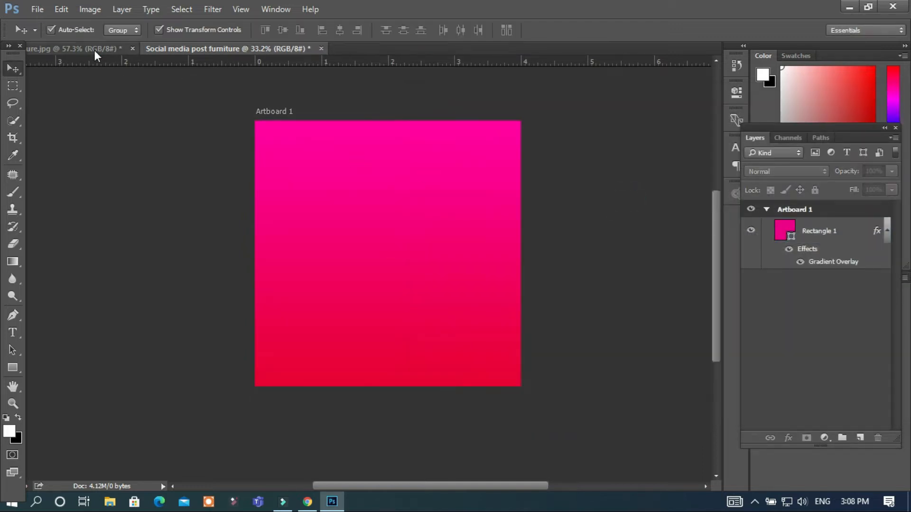
Copy the cut-out sofa layer from the furniture image document onto the gradient artboard
left_click(95, 50)
left_click(323, 255)
left_click_drag(335, 260, 383, 217)
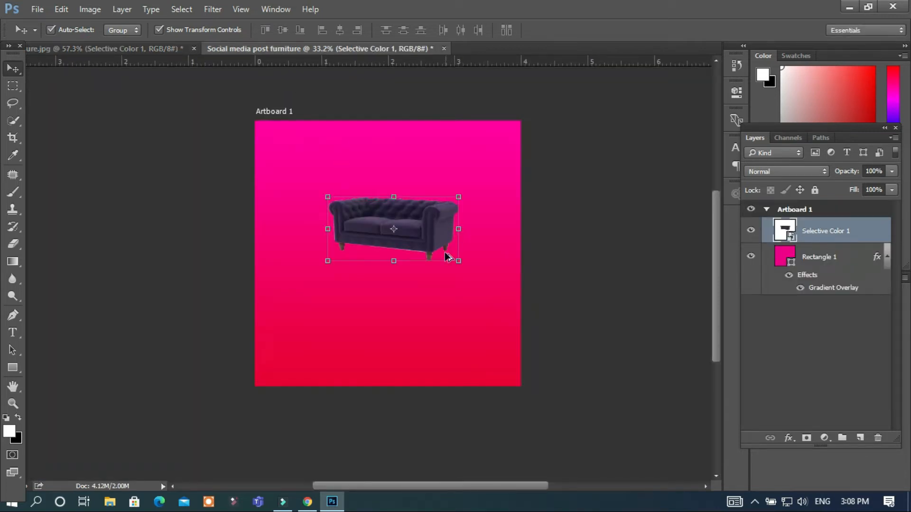
Scale the sofa to about 34.2% width and 38.6% height, placing it near the center of the artboard
left_click_drag(459, 261, 485, 290)
key("Escape")
left_click_drag(458, 262, 490, 298)
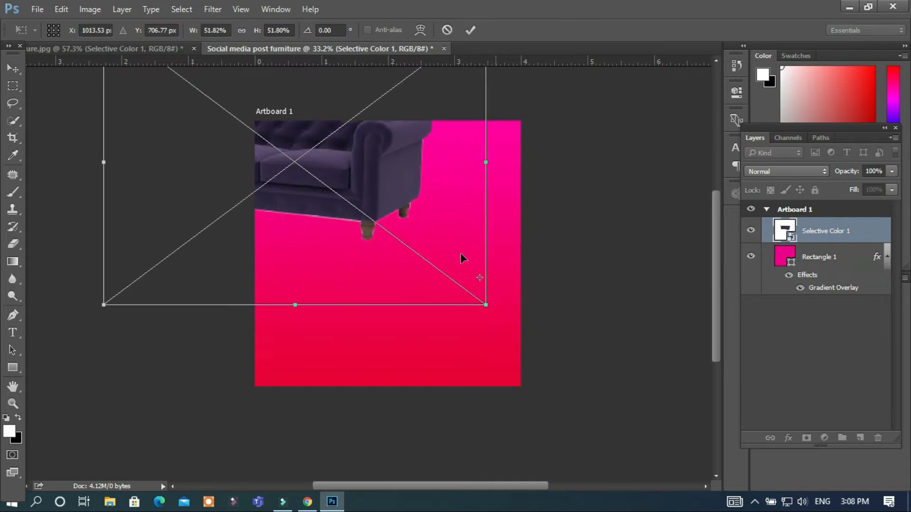
left_click_drag(386, 173, 468, 277)
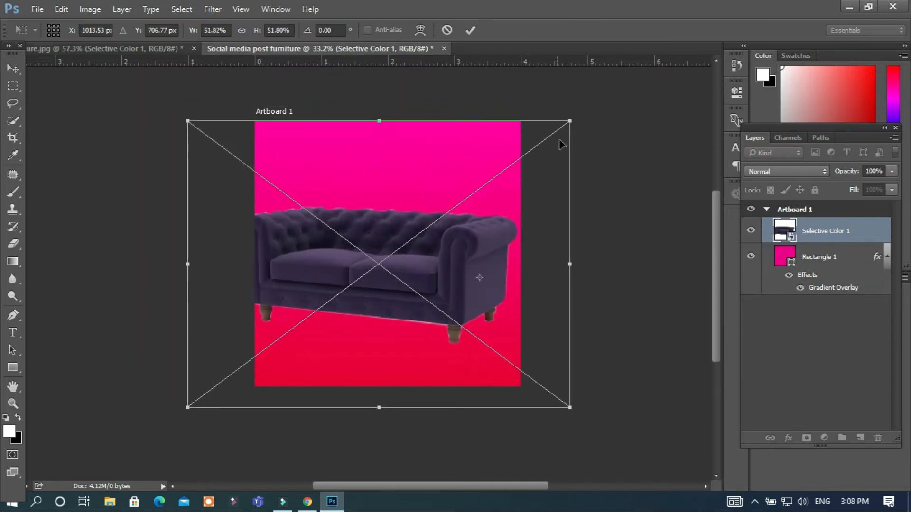
left_click_drag(571, 114, 513, 158)
left_click_drag(432, 252, 482, 223)
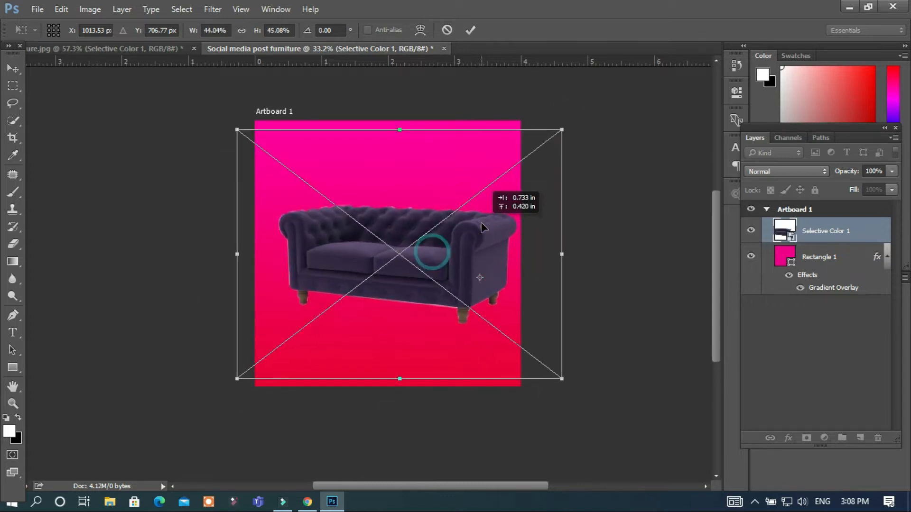
left_click_drag(561, 130, 528, 144)
left_click_drag(449, 246, 474, 242)
left_click_drag(530, 145, 514, 159)
left_click_drag(465, 252, 459, 245)
key("Return")
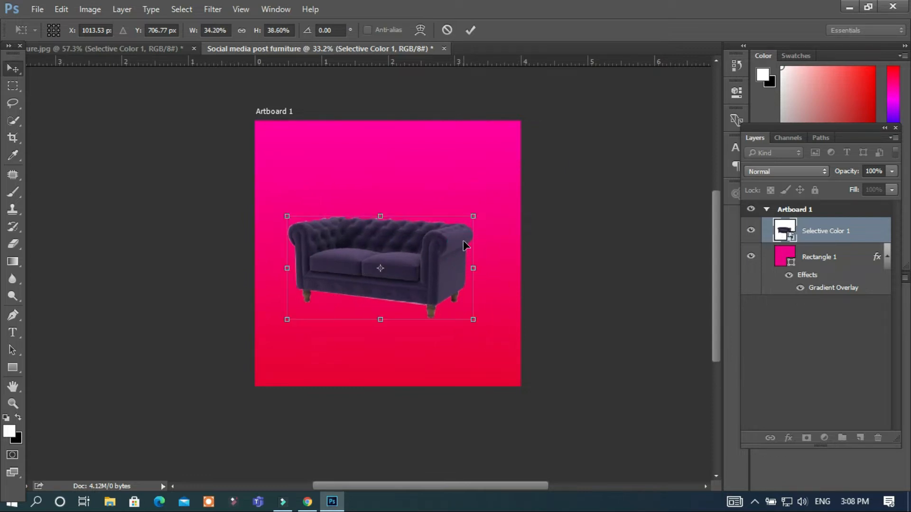
Flip the sofa horizontally, shift it slightly toward the artboard's center, apply the transform and deselect it
right_click(456, 249)
left_click(456, 249)
key("ctrl+t")
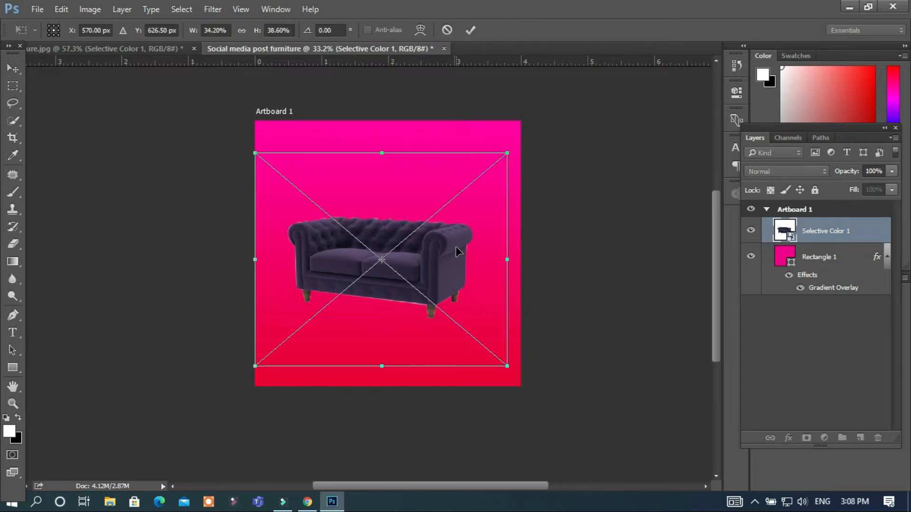
right_click(457, 250)
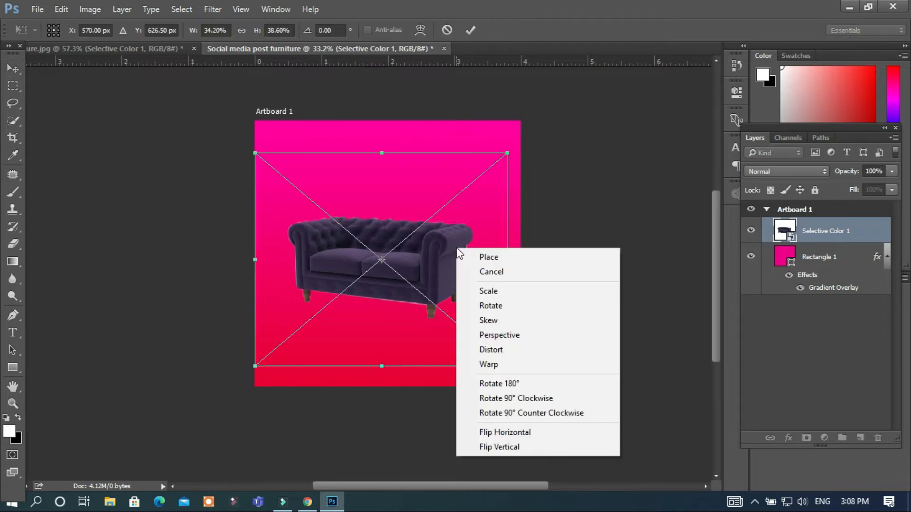
left_click(508, 433)
left_click_drag(437, 245, 446, 252)
key("Return")
left_click(568, 252)
Create a new layer between the background rectangle and the sofa, and name it shados
scroll(409, 315, "up", 2)
scroll(409, 315, "down", 2)
scroll(408, 315, "down", 1)
scroll(395, 308, "up", 1)
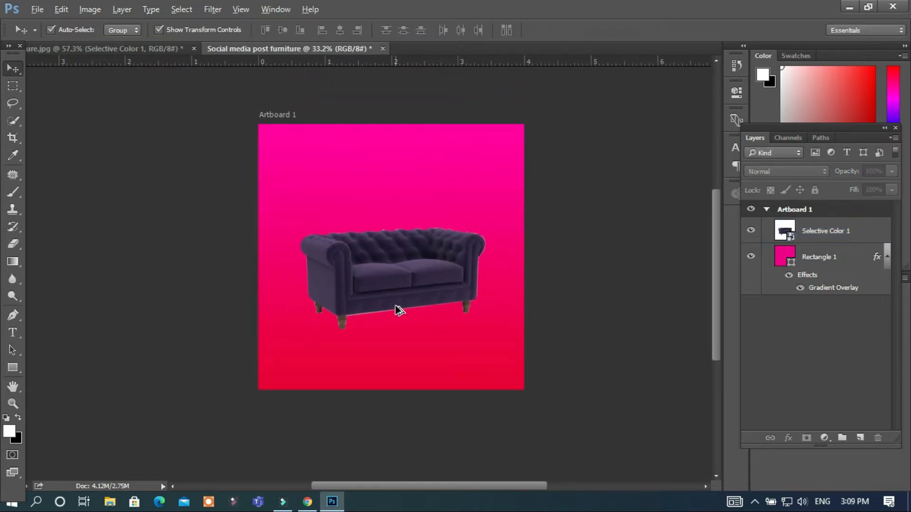
key("alt")
left_click(820, 261)
left_click(860, 438)
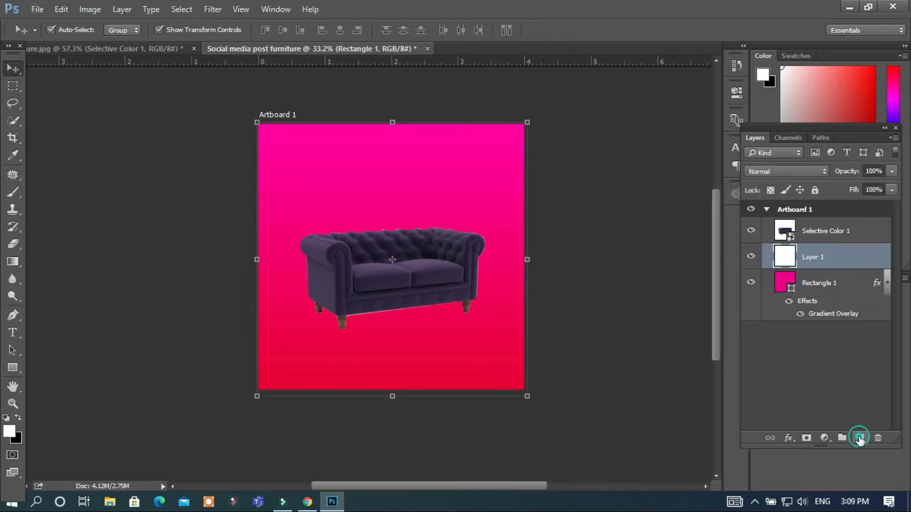
double_click(814, 258)
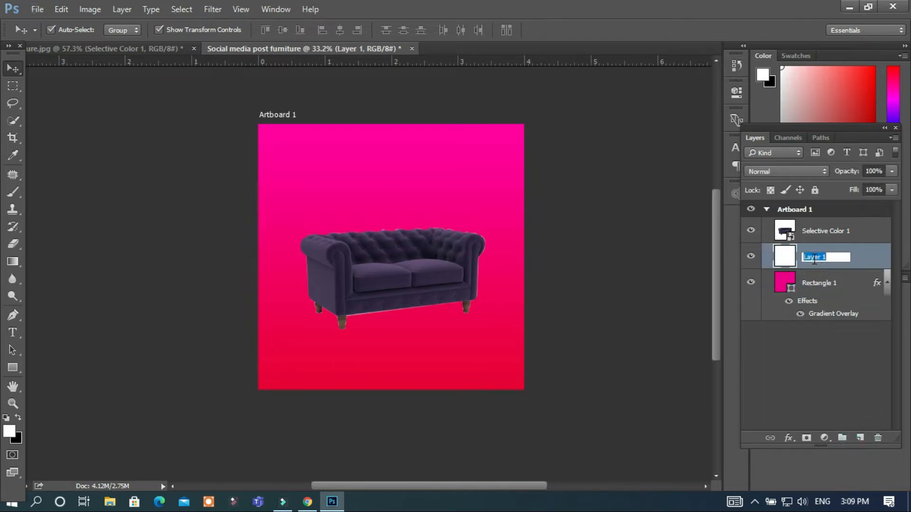
type("s")
key("Return")
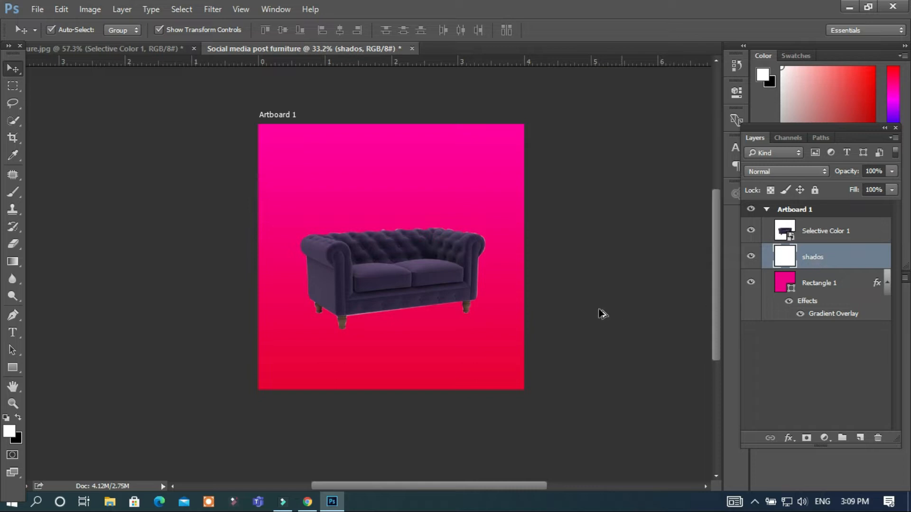
Paint a soft black shadow under the sofa on the shados layer with a 250 px brush at 26% opacity and 13% flow
scroll(589, 311, "up", 2)
key("b")
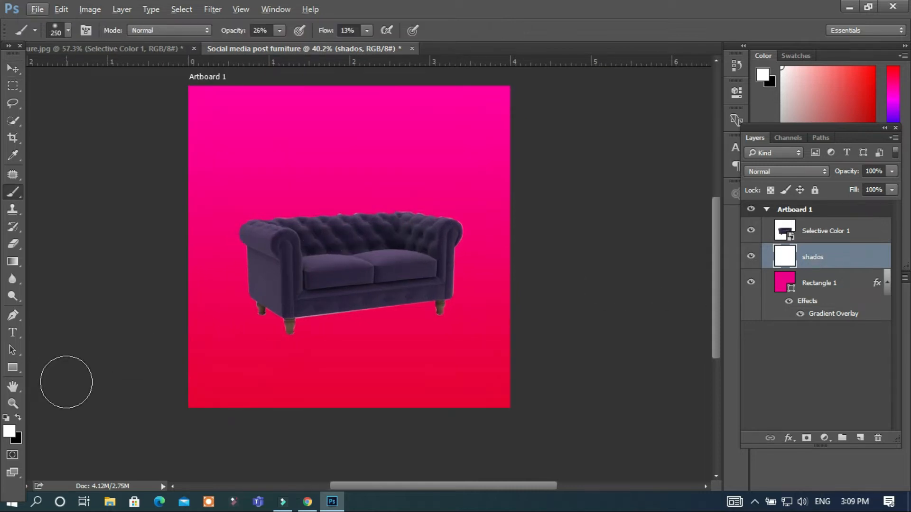
key("x")
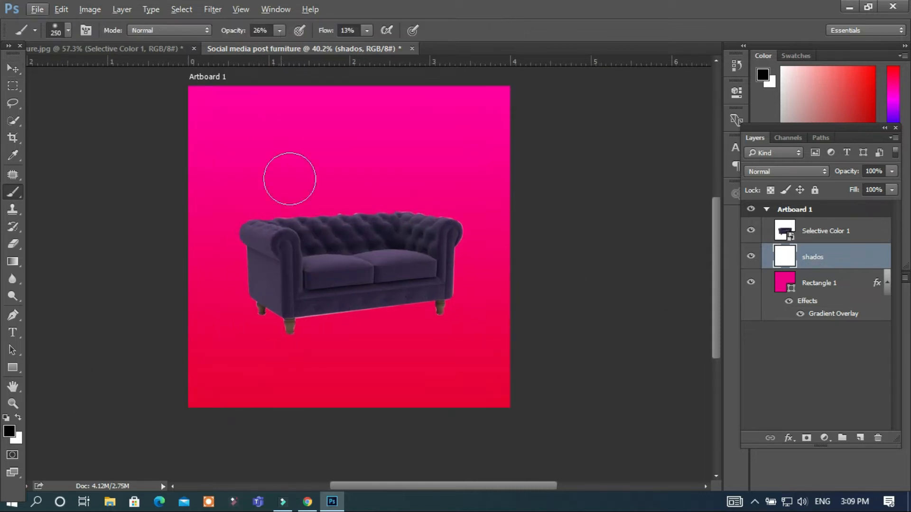
mouse_move(276, 323)
left_mouse_down()
mouse_move(448, 312)
mouse_move(282, 323)
mouse_move(432, 296)
left_mouse_up()
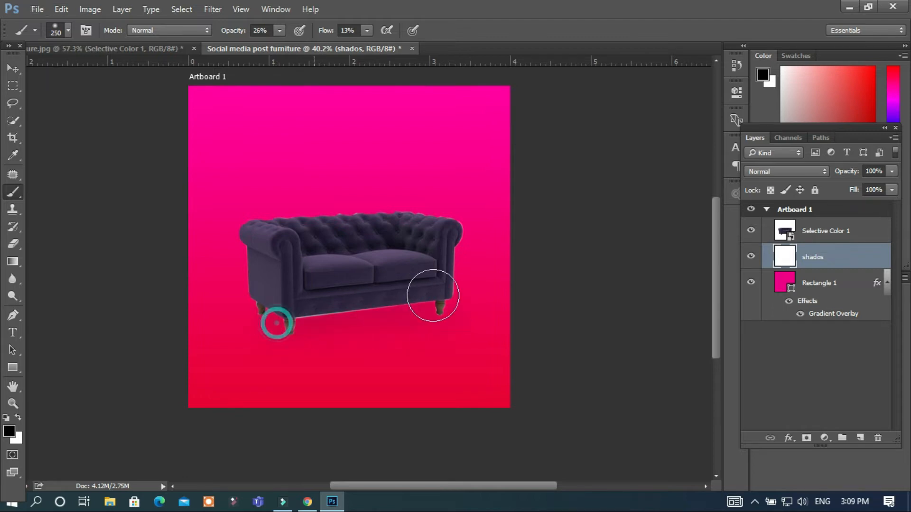
left_click_drag(264, 323, 434, 306)
mouse_move(291, 328)
left_mouse_down()
mouse_move(496, 291)
mouse_move(504, 308)
left_mouse_up()
left_click_drag(271, 312, 464, 293)
left_click_drag(265, 311, 431, 305)
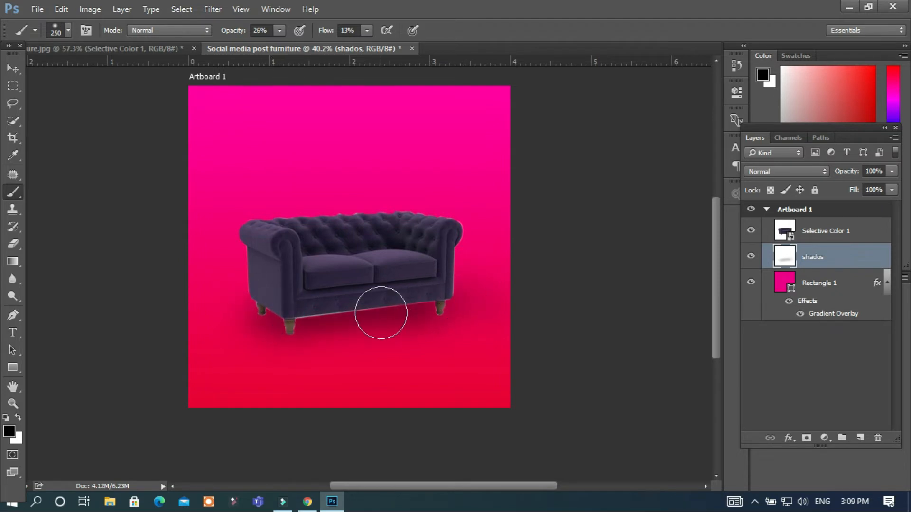
scroll(315, 321, "down", 1)
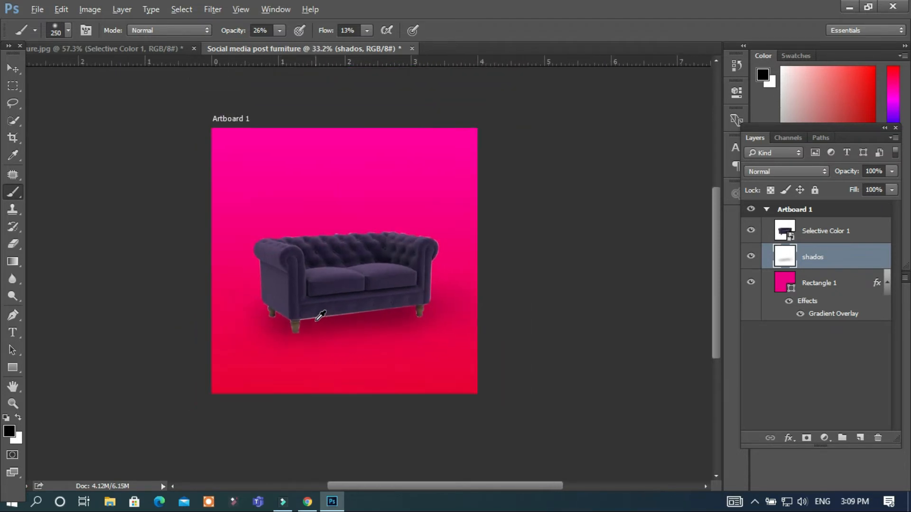
Move the sofa down slightly on the artboard
left_click(13, 68)
left_click(603, 148)
left_click_drag(361, 256, 363, 261)
Nudge the shados layer down so the shadow sits lower beneath the sofa's legs, and deselect it
left_click(828, 262)
key("Down")
key("Down")
key("Down")
key("Down")
key("Down")
key("Down")
key("Down")
key("Down")
key("Down")
key("Down")
key("Down")
key("Down")
key("Down")
key("Down")
key("Down")
key("Down")
key("Down")
key("Down")
key("Down")
key("Down")
key("Down")
key("Down")
key("Down")
key("Down")
key("Down")
key("Down")
key("Down")
key("Down")
key("Down")
key("Down")
key("Down")
key("Down")
left_click(638, 151)
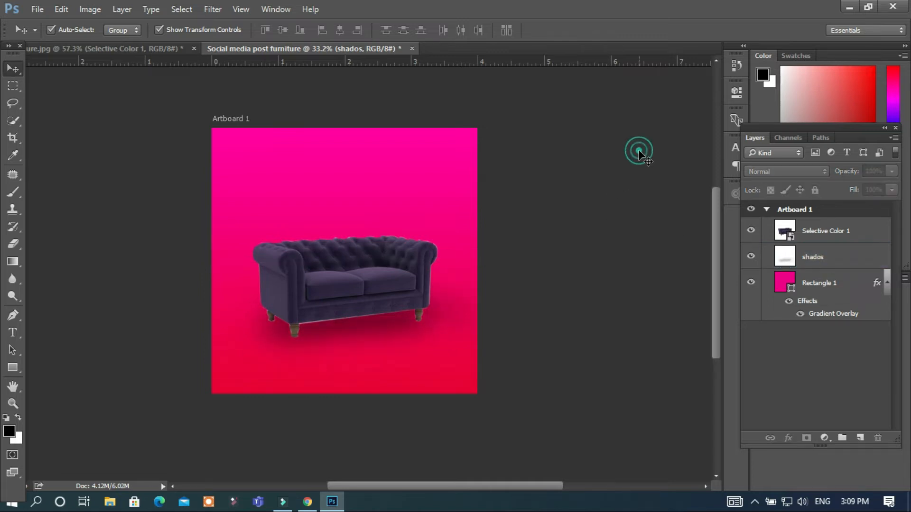
Add the headline "special offer" above the sofa in Bebas Regular and set its size to 26 pt
scroll(221, 206, "up", 2)
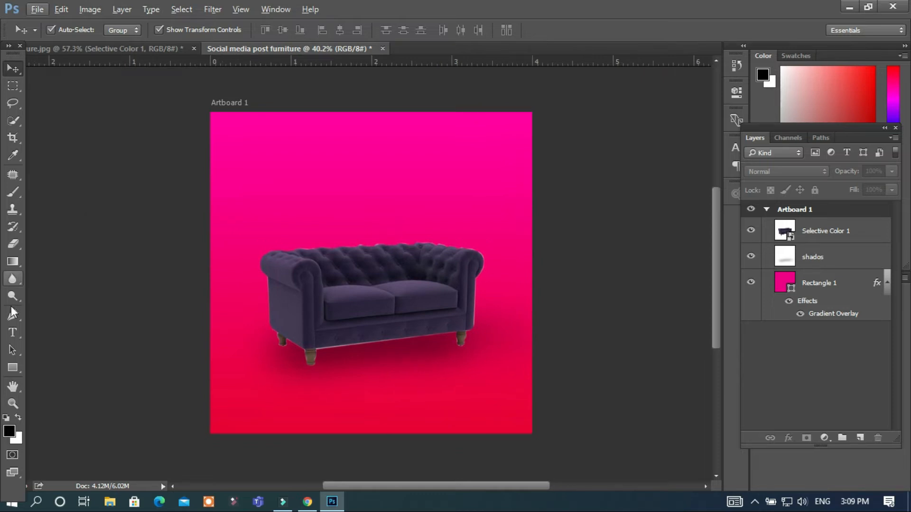
left_click(14, 334)
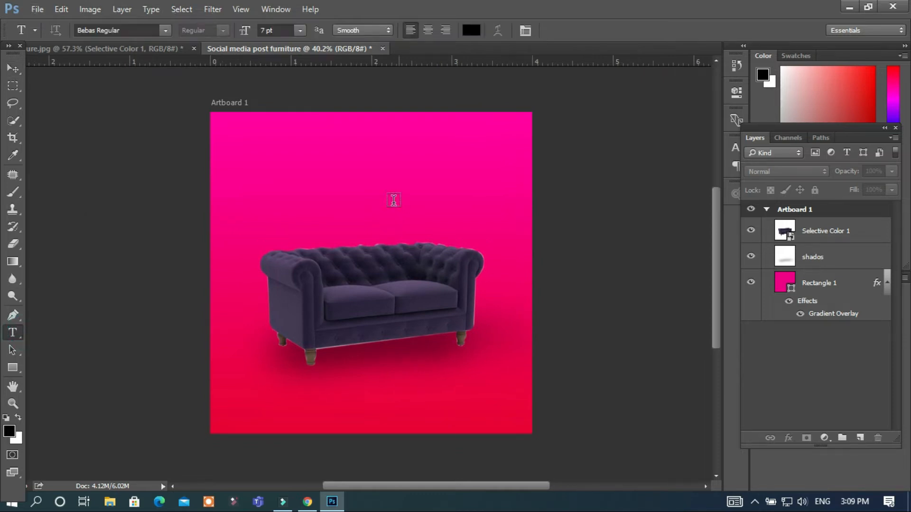
left_click(306, 165)
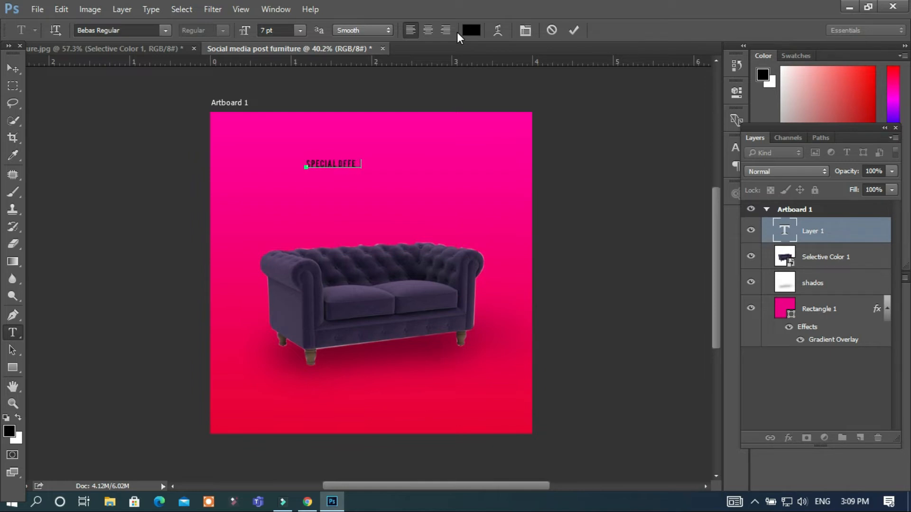
key("ctrl+a")
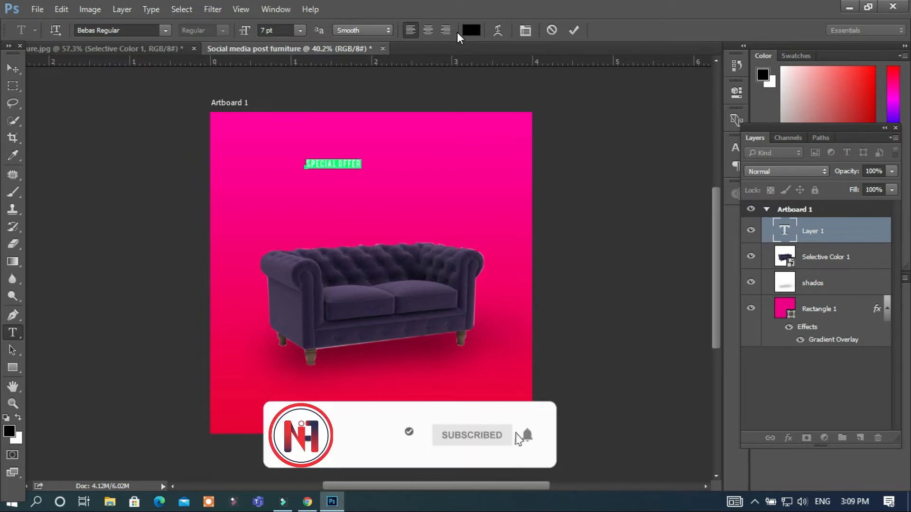
left_click_drag(240, 30, 255, 34)
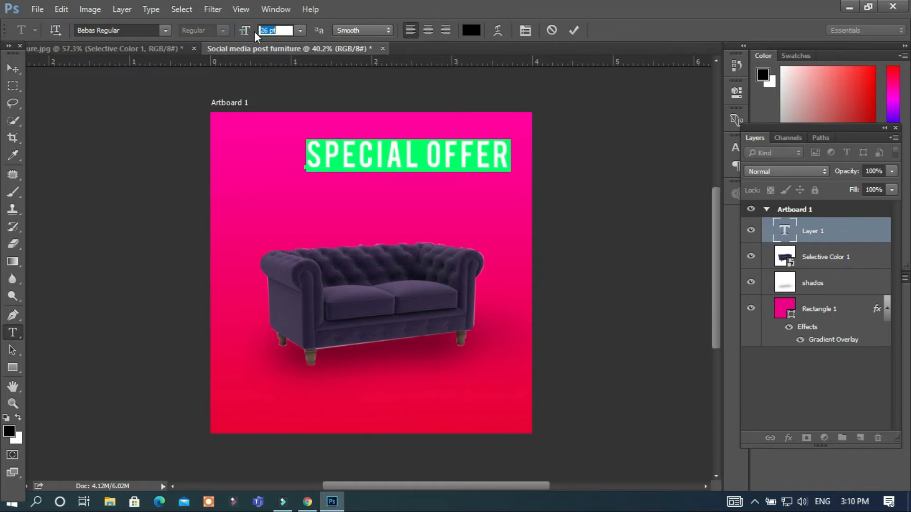
Set the headline's tracking to -100 and reposition it slightly down toward the artboard's horizontal center
key("ctrl+t")
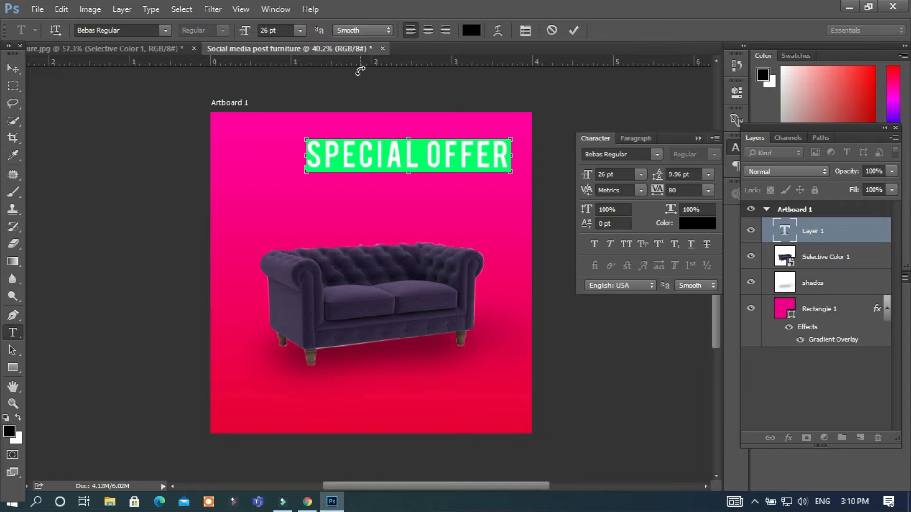
left_click_drag(661, 195, 657, 197)
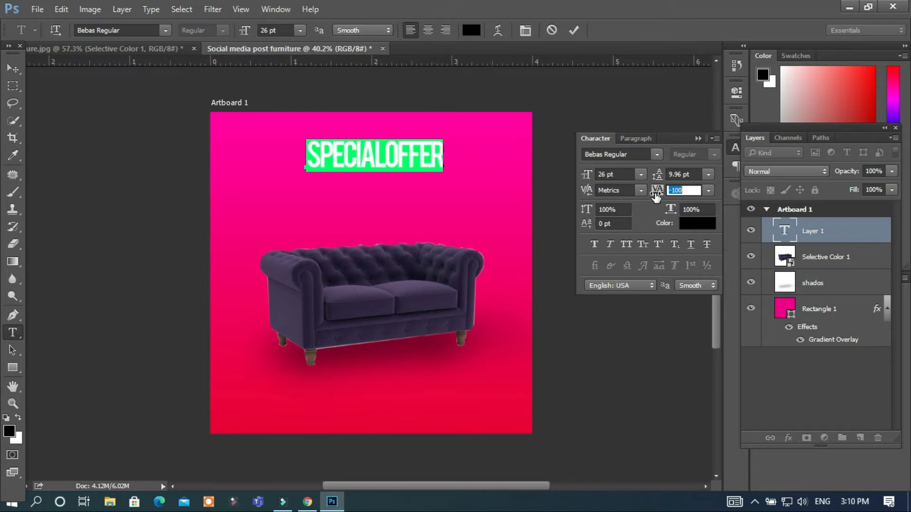
left_click(15, 70)
left_click(411, 80)
left_click(389, 152)
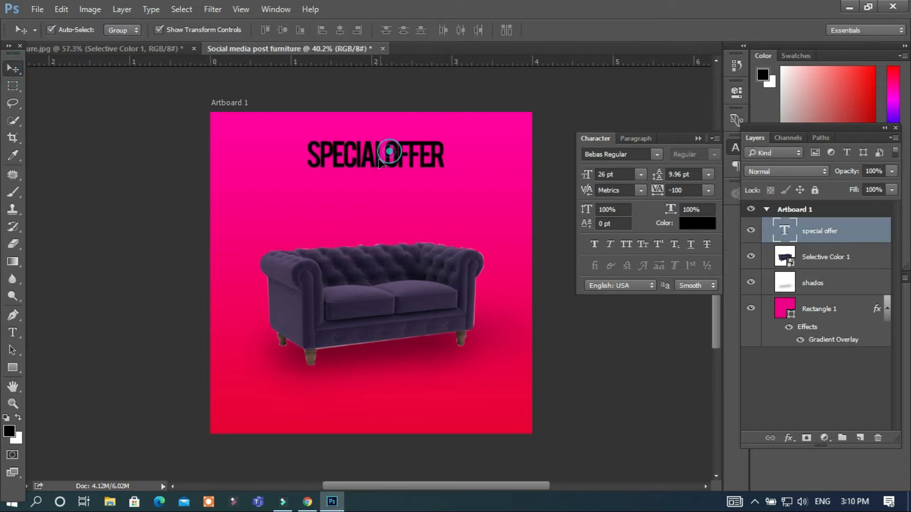
left_click_drag(380, 160, 370, 168)
Change the headline's text color to white ffffff
key("t")
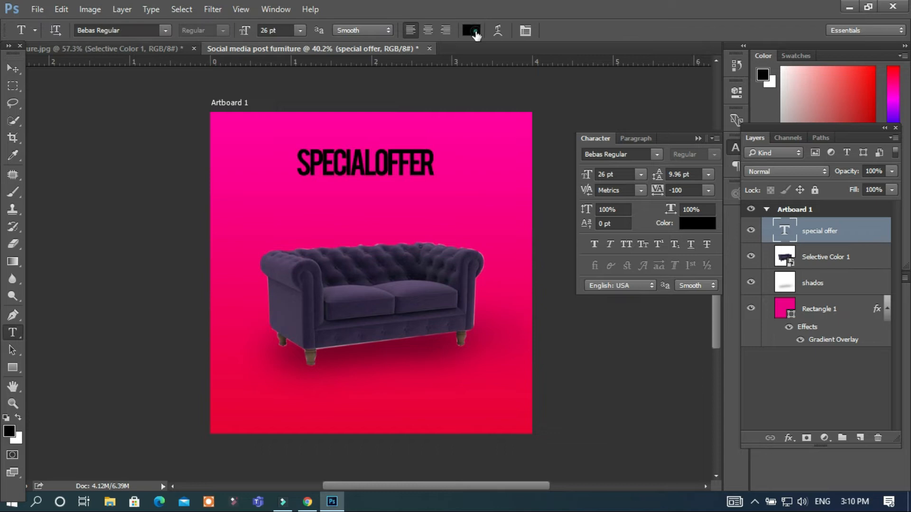
left_click(472, 31)
type("ffffff")
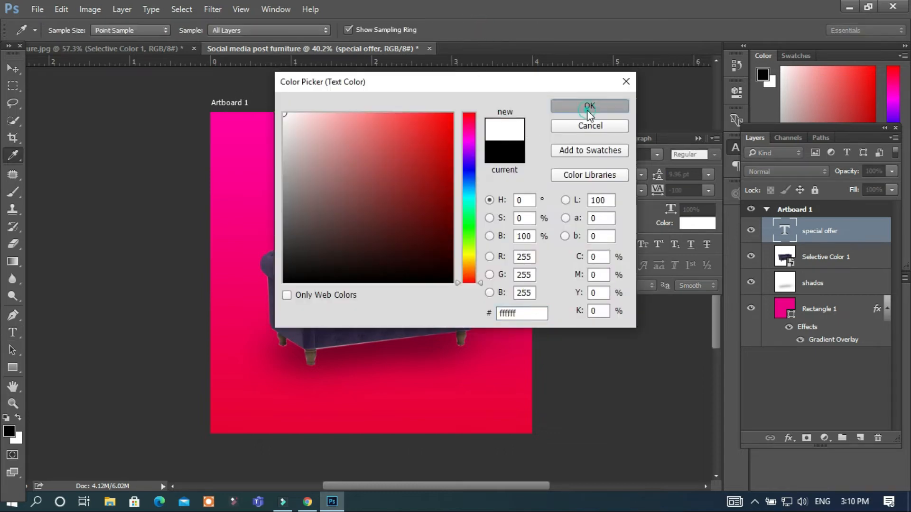
left_click(589, 106)
Loosen the headline's tracking to -60 and keep it centered above the sofa
left_click(398, 163)
key("ctrl+a")
left_click_drag(657, 197, 658, 194)
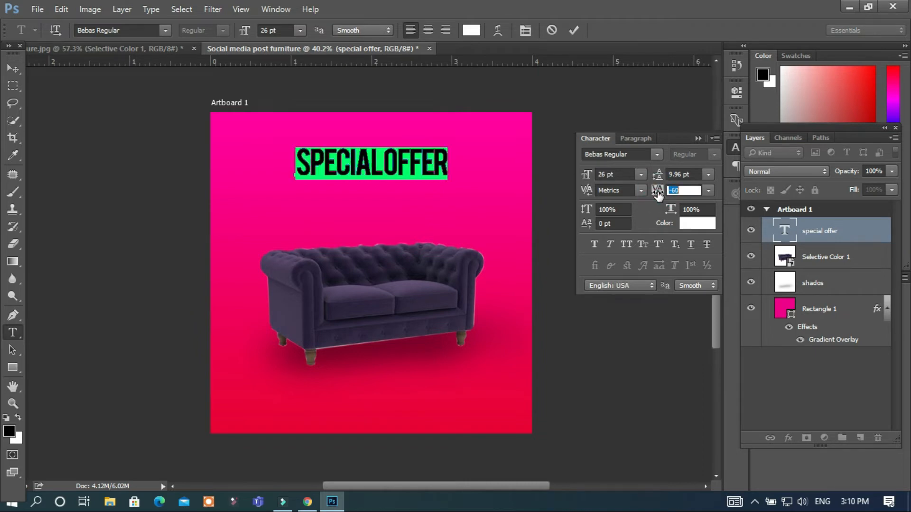
left_click(13, 69)
mouse_move(394, 166)
left_mouse_down()
mouse_move(404, 167)
mouse_move(393, 167)
left_mouse_up()
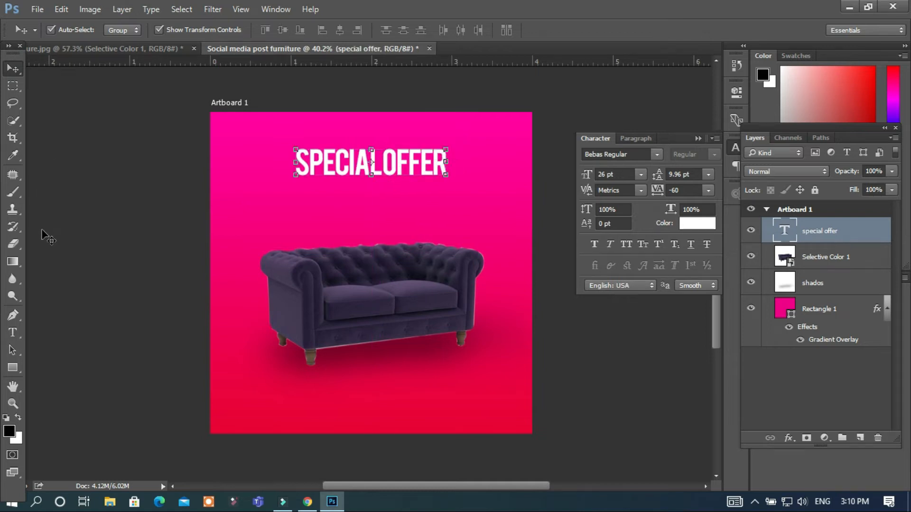
Draw a 744 × 123 px rectangle directly below the headline, fill it with white and deselect it
left_click_drag(11, 369, 50, 366)
left_click_drag(473, 209, 473, 208)
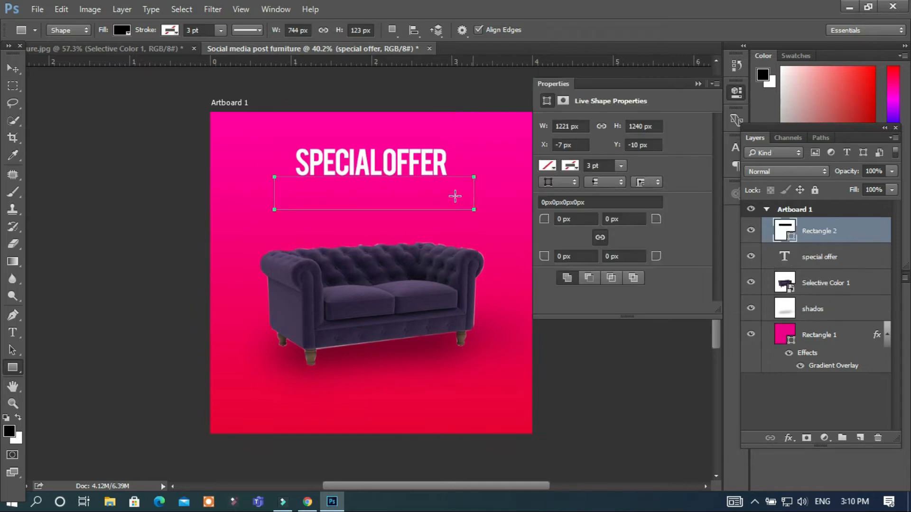
left_click(552, 166)
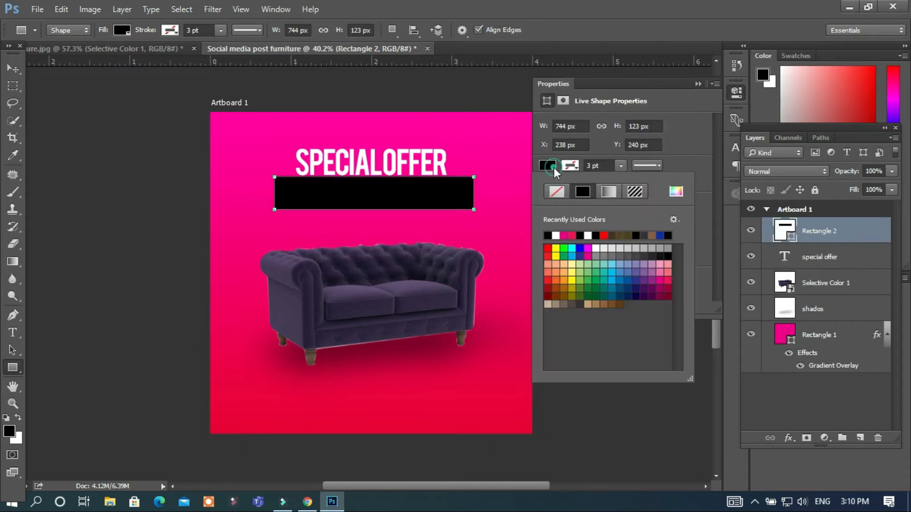
left_click(556, 236)
left_click(13, 69)
left_click(82, 87)
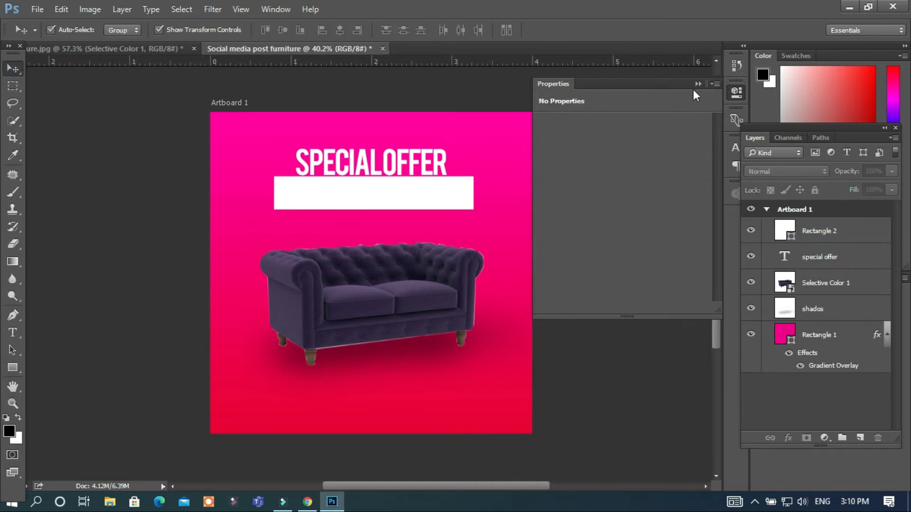
Nudge the headline up to leave a small gap above the white rectangle
left_click(698, 84)
scroll(284, 236, "up", 2)
left_click_drag(376, 127, 377, 120)
Narrow the white rectangle from both sides to about 76% width, matching the headline's edges, and apply the transform
left_click(446, 175)
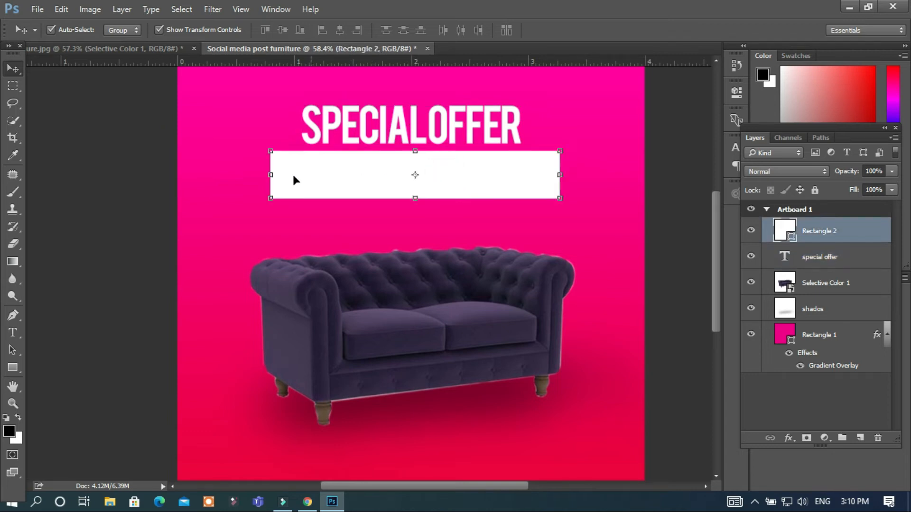
left_click_drag(270, 176, 299, 175)
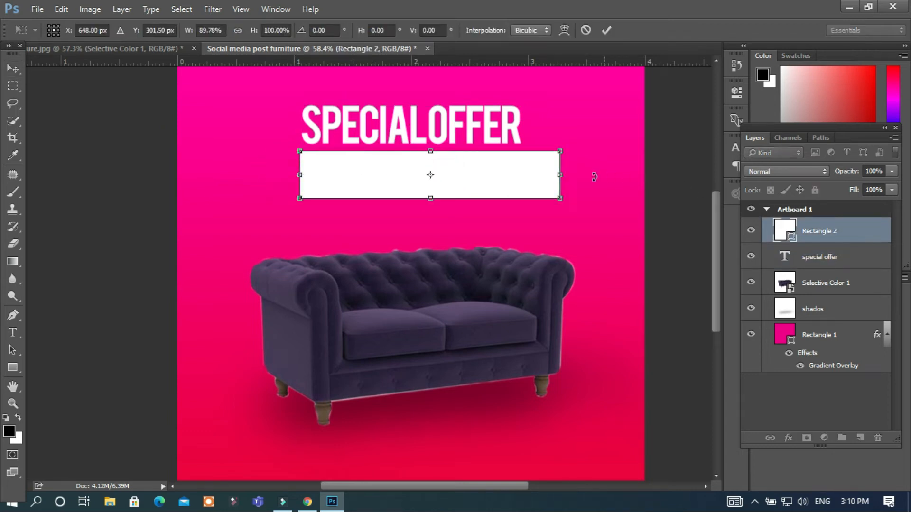
left_click_drag(559, 172, 524, 172)
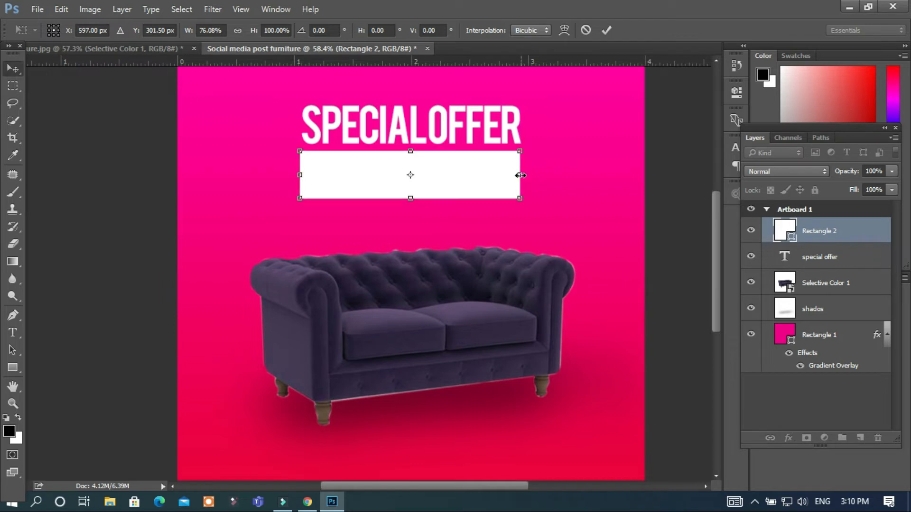
key("Return")
left_click(102, 163)
Add the text FESTIVAL in 26 pt Bebas Regular and move it onto the white rectangle
key("t")
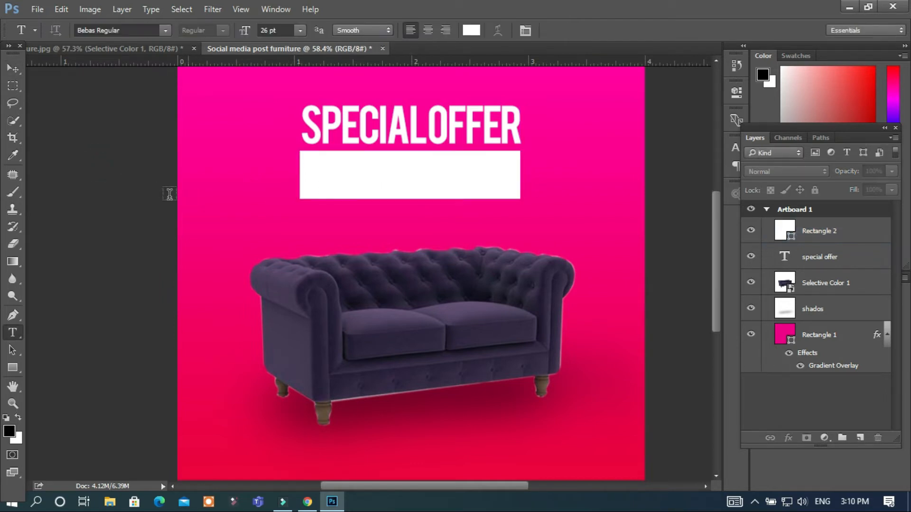
left_click(236, 167)
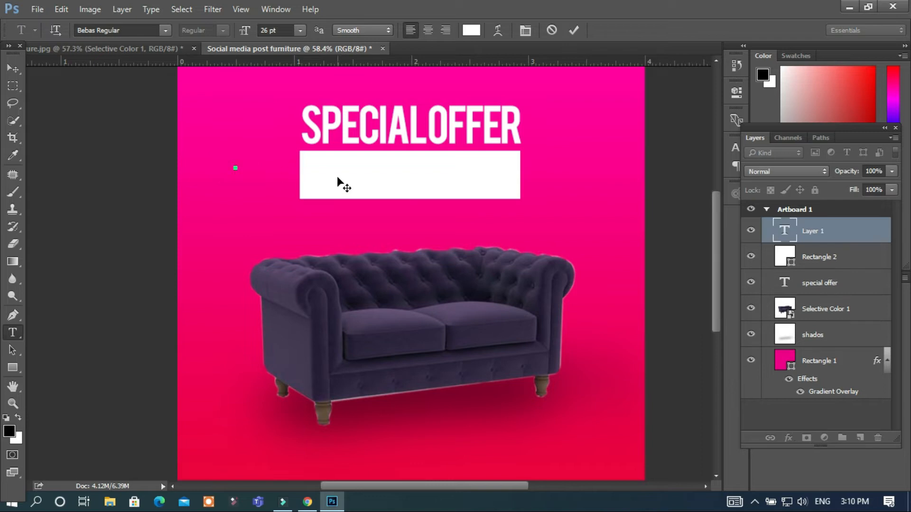
type("FE")
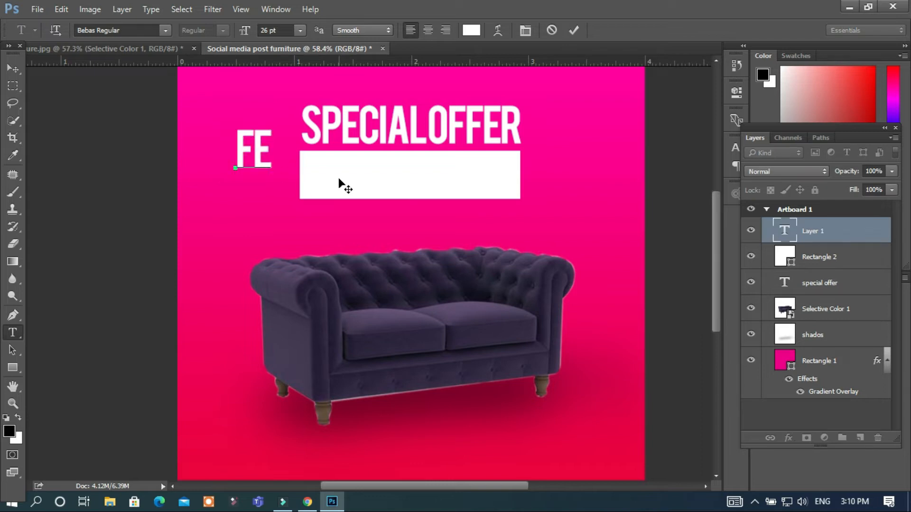
type("STIVA")
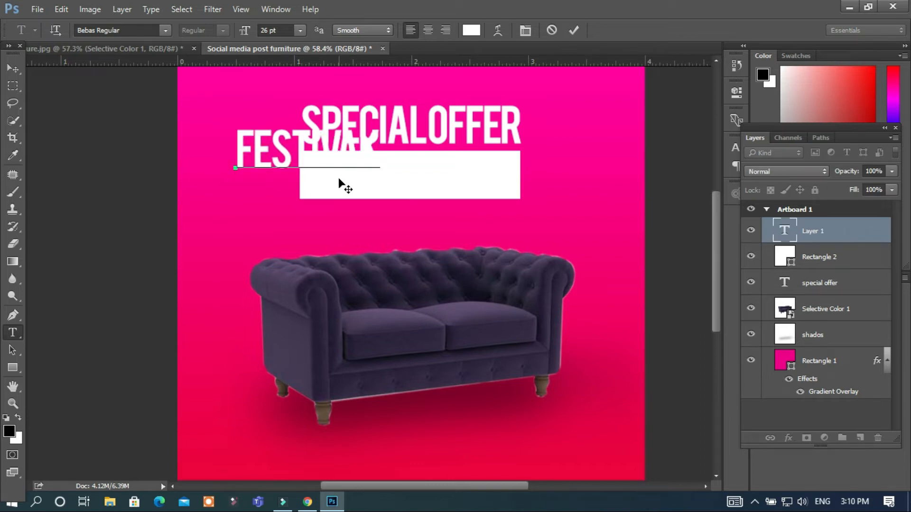
type("L")
key("ctrl+a")
left_click_drag(357, 205, 465, 230)
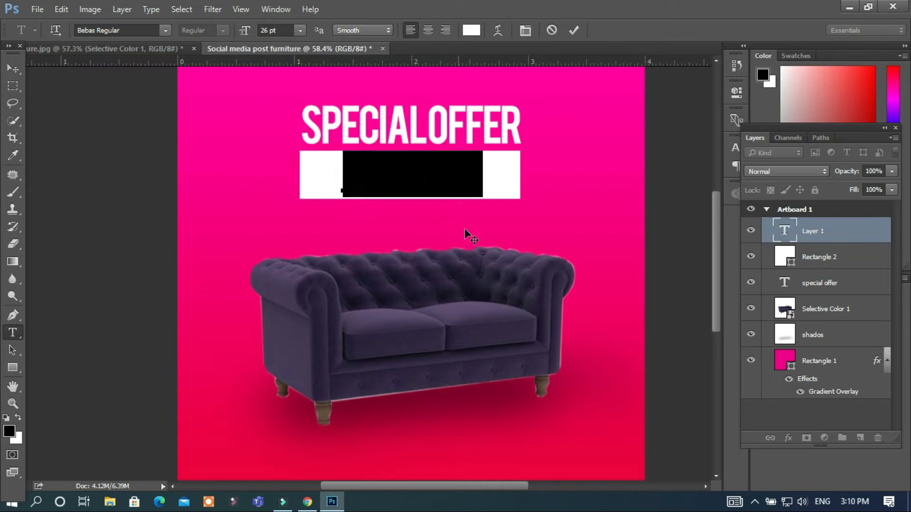
Colour the FESTIVAL text red e70242, sampled from the bottom of the gradient, and nudge it slightly left on the white rectangle
left_click(472, 34)
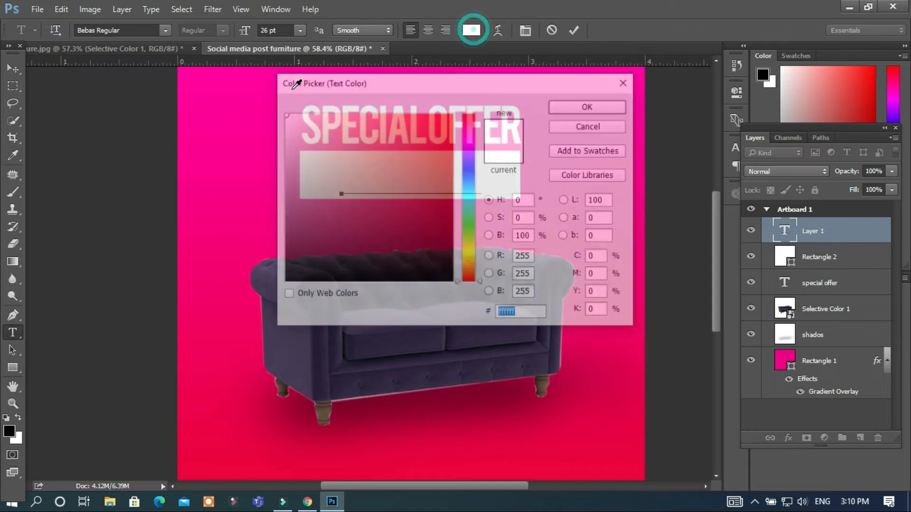
left_click(264, 455)
left_click(588, 105)
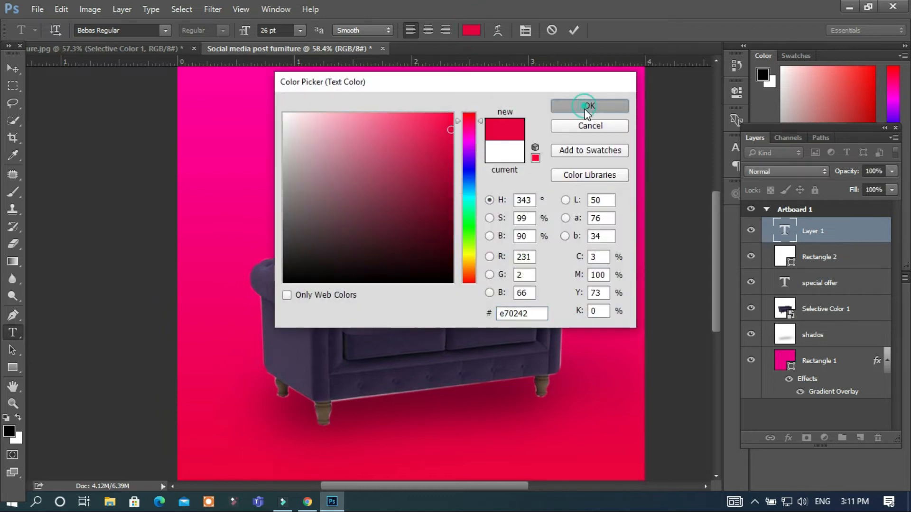
left_click(14, 69)
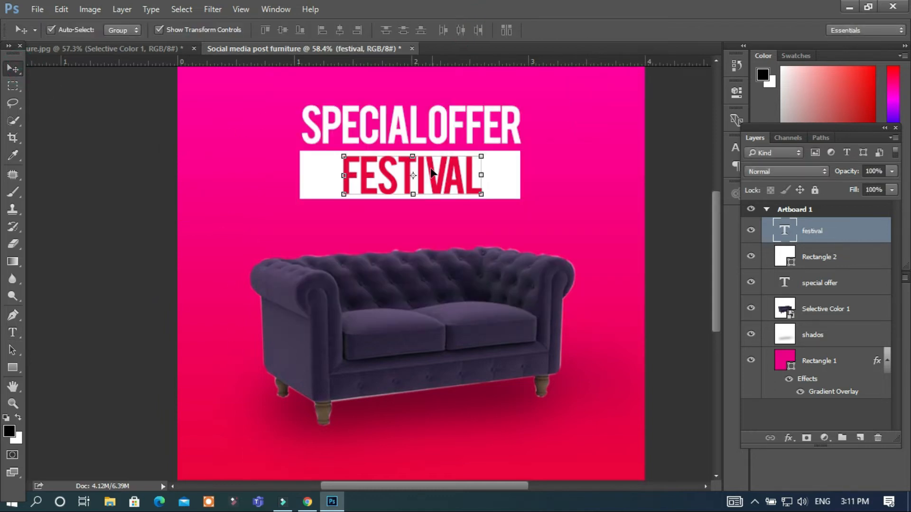
left_click_drag(430, 175, 427, 175)
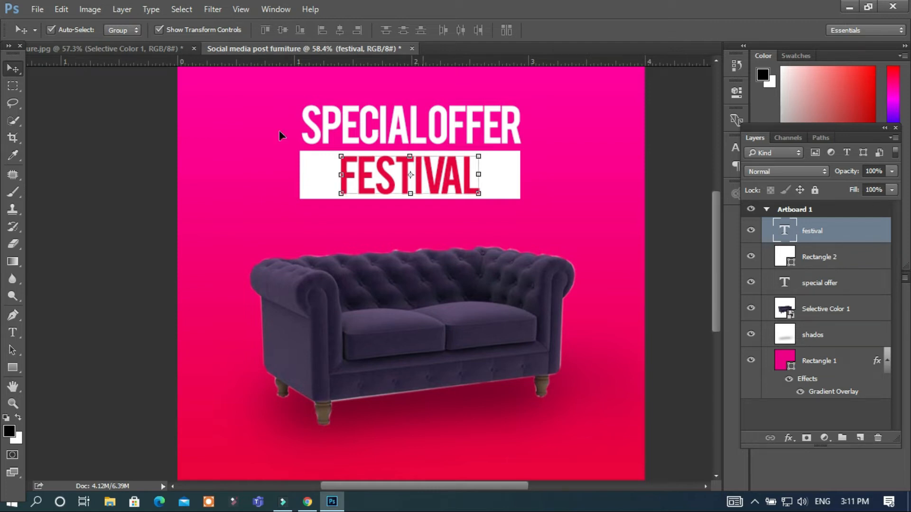
Widen the letter spacing of FESTIVAL so it nearly fills the white rectangle's width, and centre the text on it
key("t")
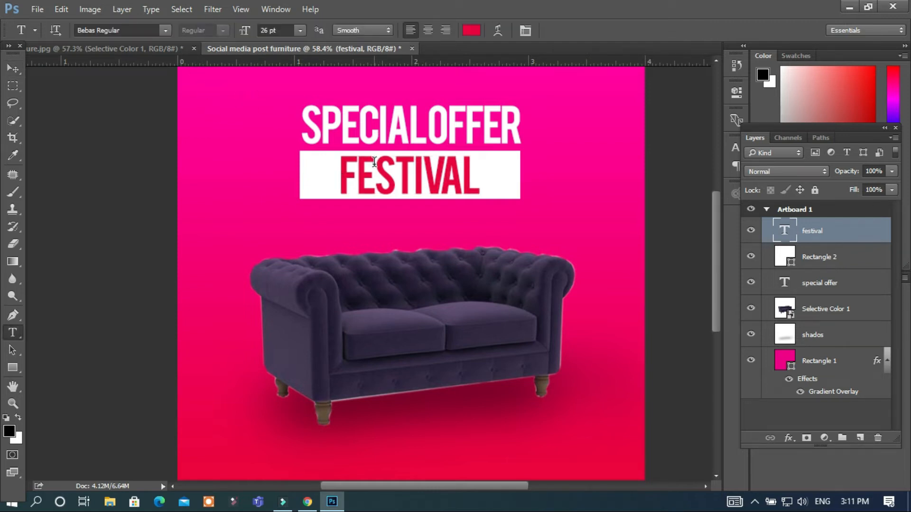
left_click(375, 167)
key("ctrl+a")
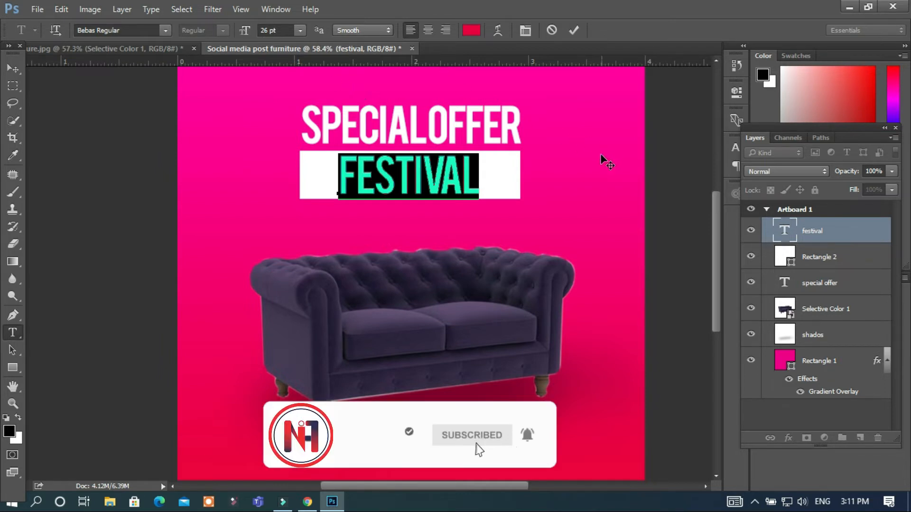
key("ctrl+t")
left_click(696, 192)
left_click_drag(656, 192, 665, 194)
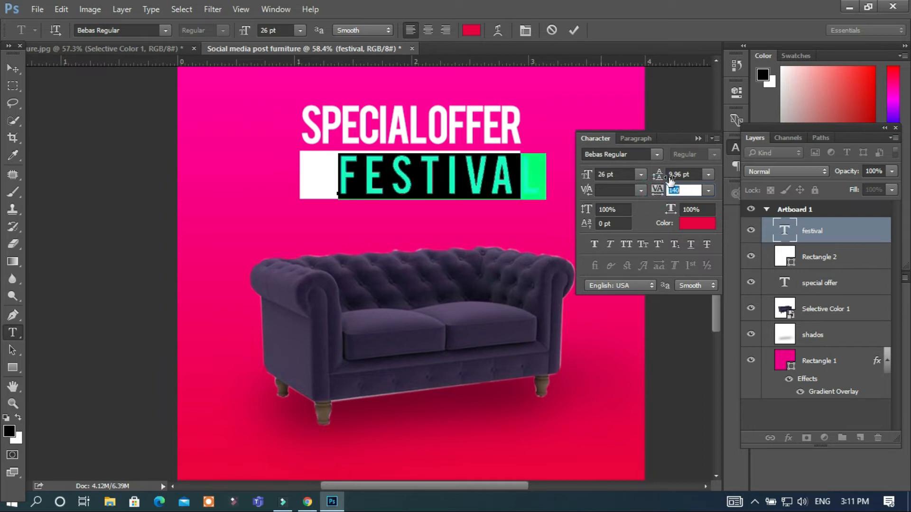
left_click(697, 139)
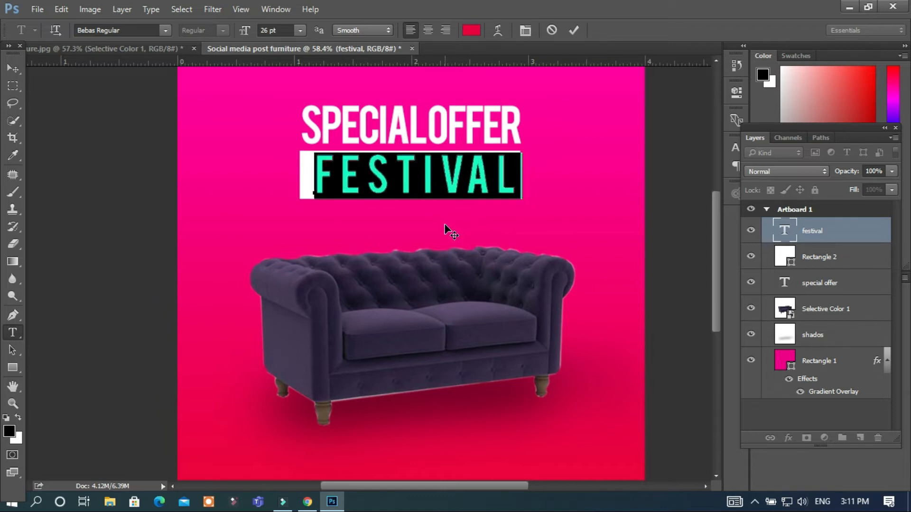
left_click(6, 66)
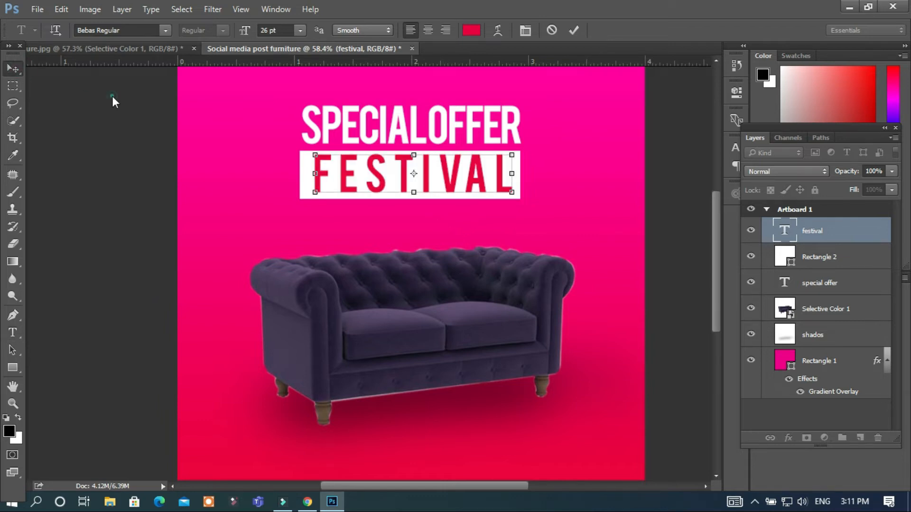
Duplicate the white rectangle behind FESTIVAL and fill the copy with near-black 0d0d0d
left_click(521, 168)
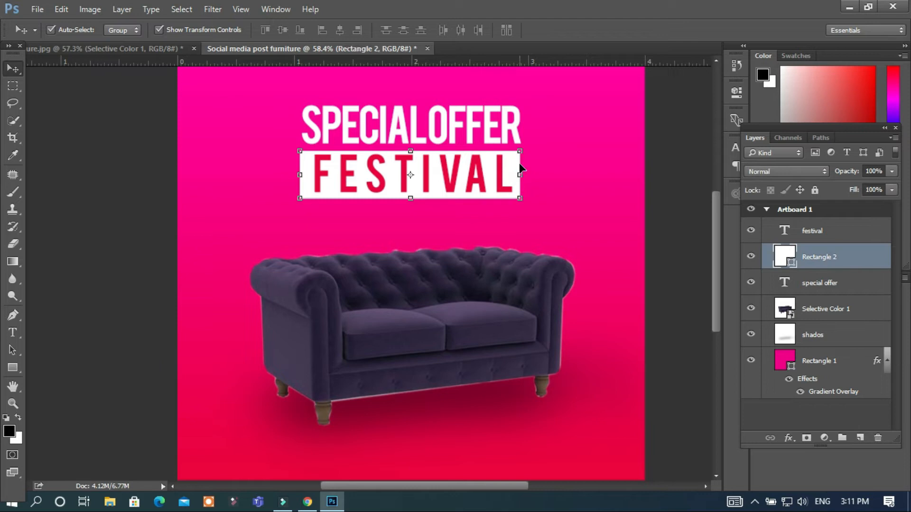
key("ctrl+j")
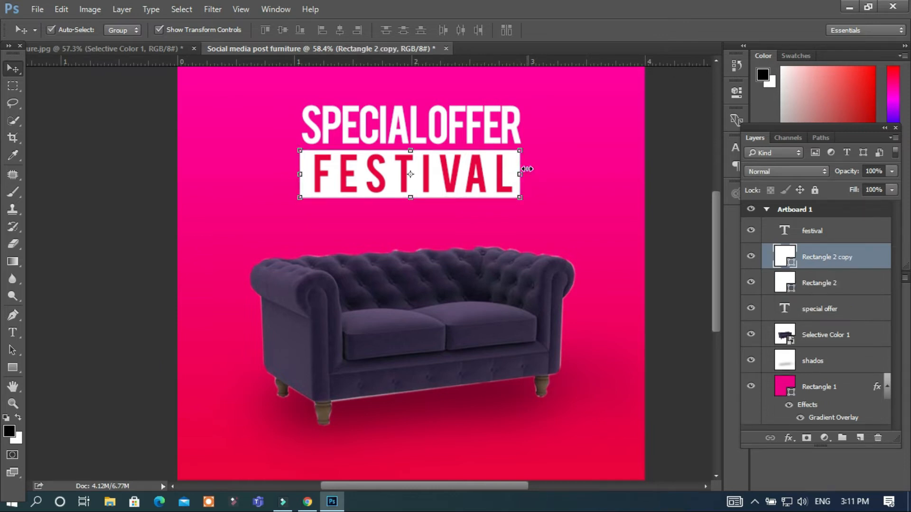
double_click(787, 257)
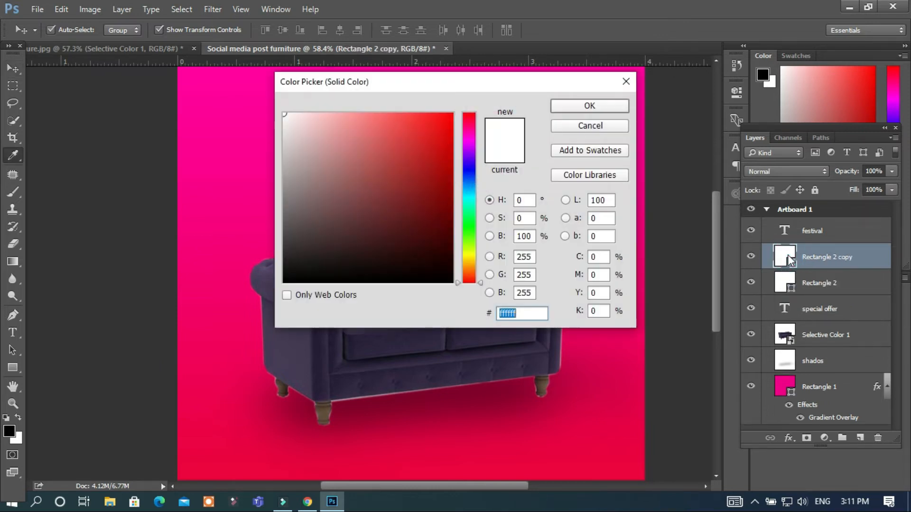
left_click_drag(399, 86, 669, 89)
mouse_move(587, 163)
left_mouse_down()
mouse_move(551, 155)
mouse_move(557, 283)
left_mouse_up()
left_click(847, 116)
key("v")
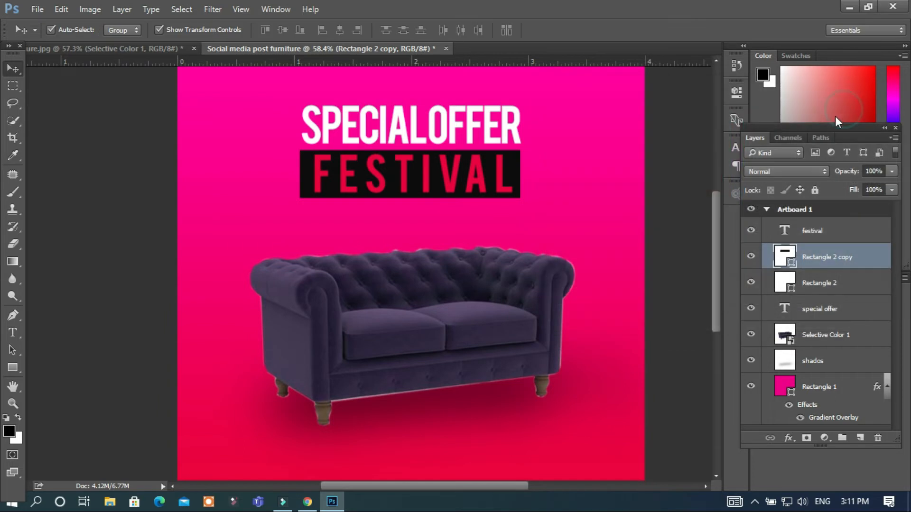
Nudge the original white rectangle a few pixels down and right so it peeks out behind the copy
left_click(818, 284)
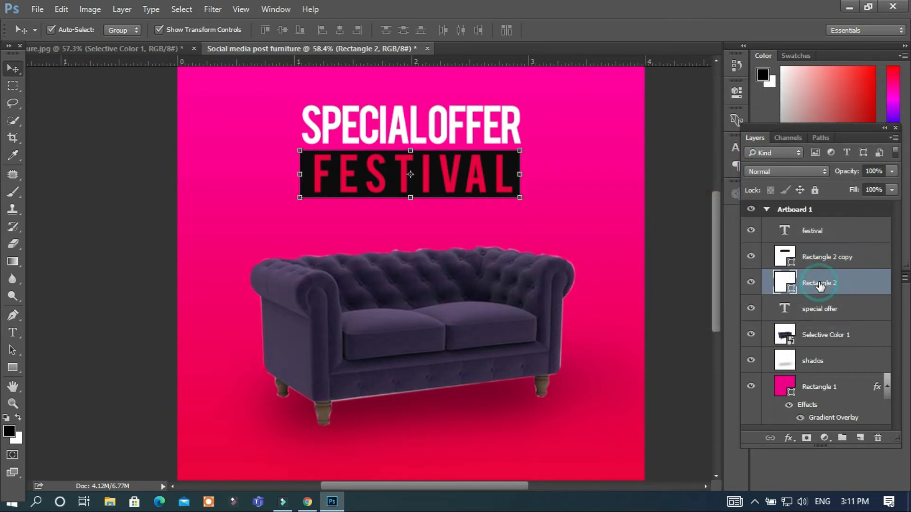
key("Down")
key("Down")
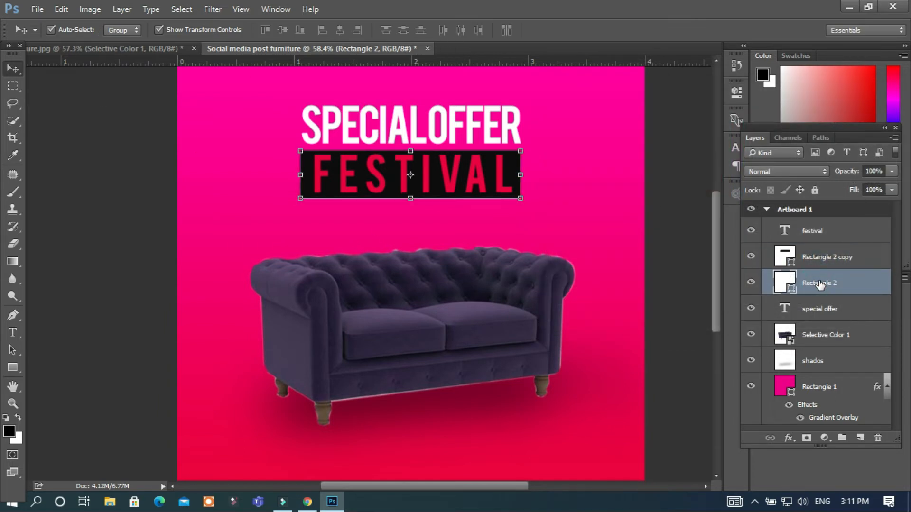
key("Down")
key("Down")
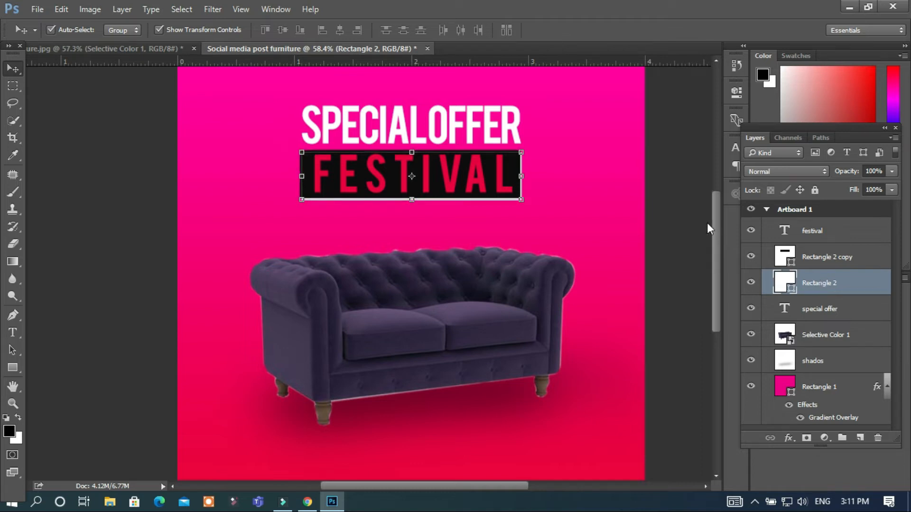
Change the rectangle copy's fill to yellow fff600 and deselect it
double_click(783, 256)
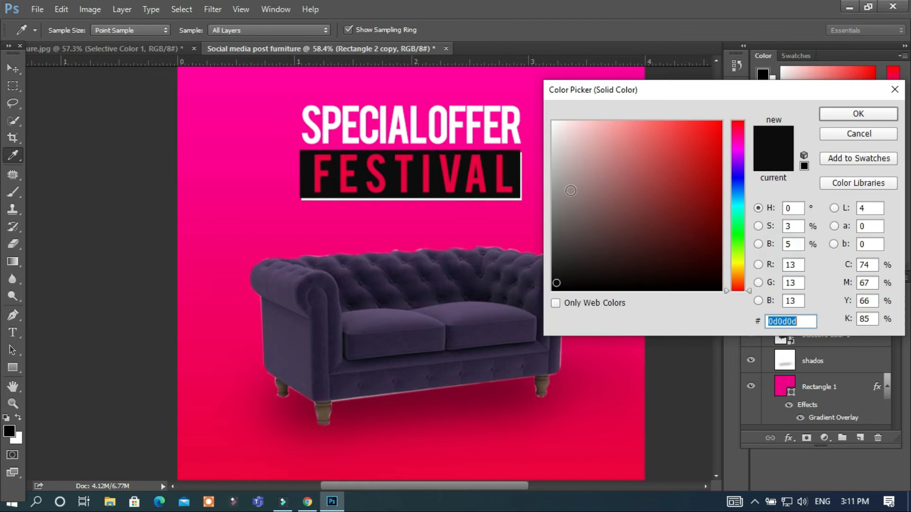
left_click(739, 264)
left_click_drag(713, 212, 722, 123)
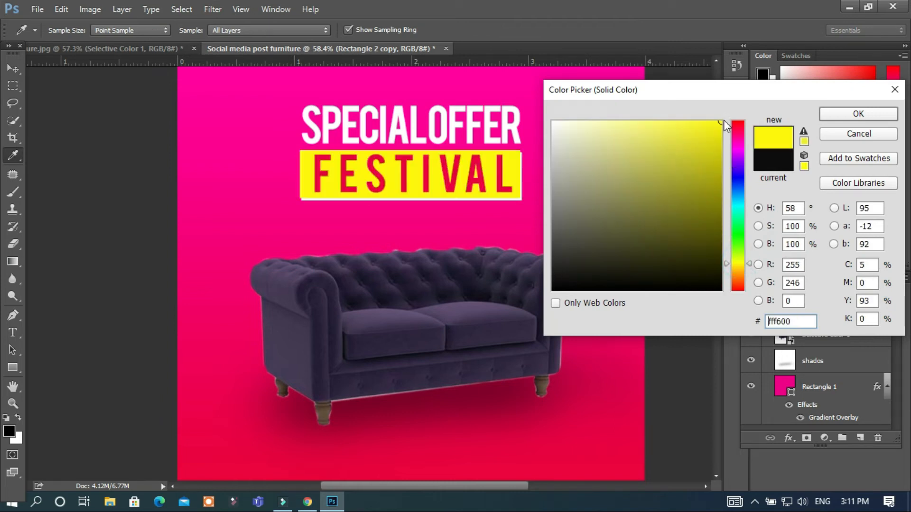
left_click(860, 115)
left_click(117, 170)
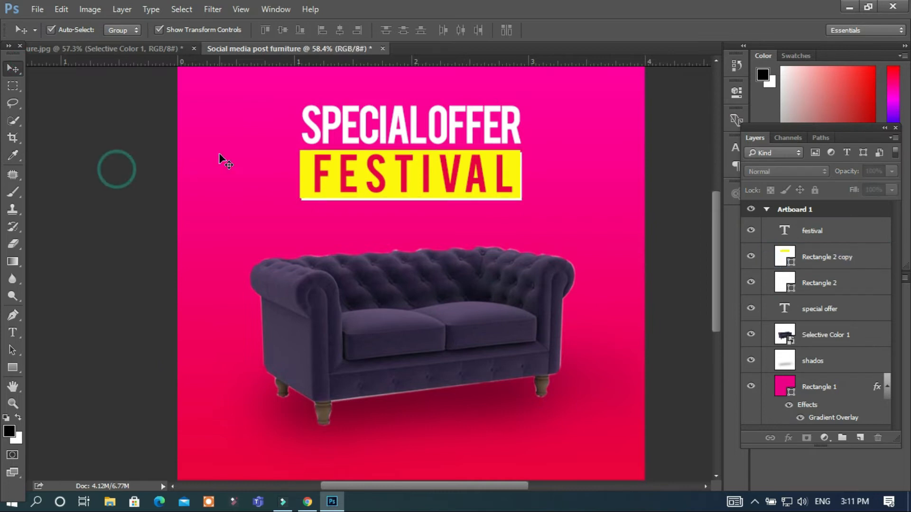
Draw a black triangle custom shape of about 158 × 160 px to the left of the FESTIVAL banner
scroll(220, 155, "down", 3)
scroll(204, 157, "up", 2)
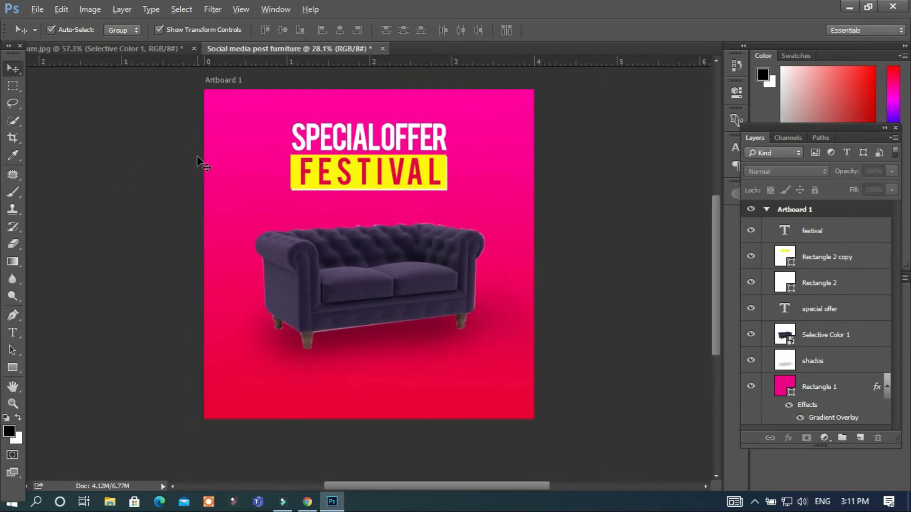
scroll(197, 156, "down", 1)
scroll(198, 156, "up", 2)
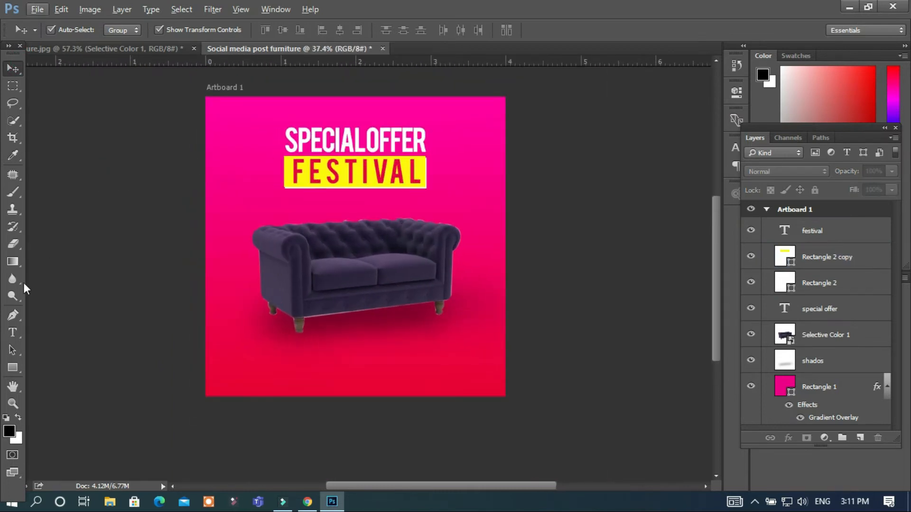
left_click(15, 369)
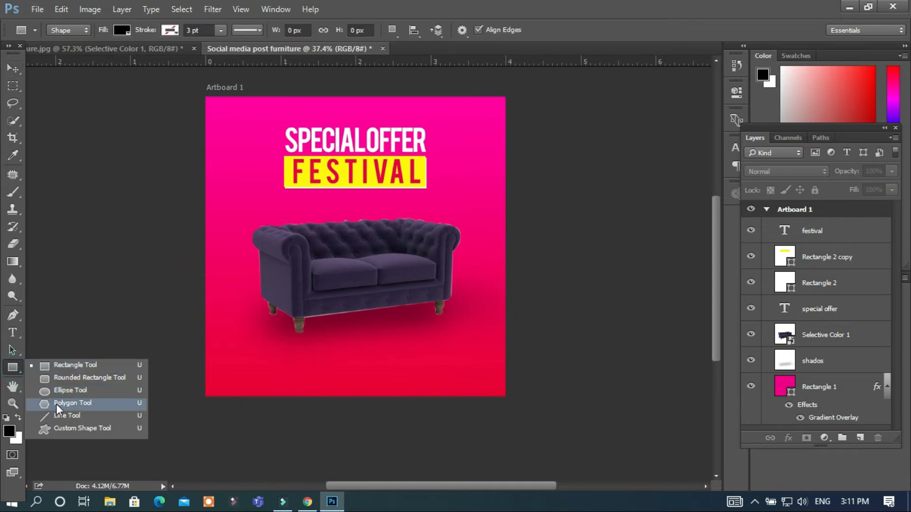
left_click(67, 428)
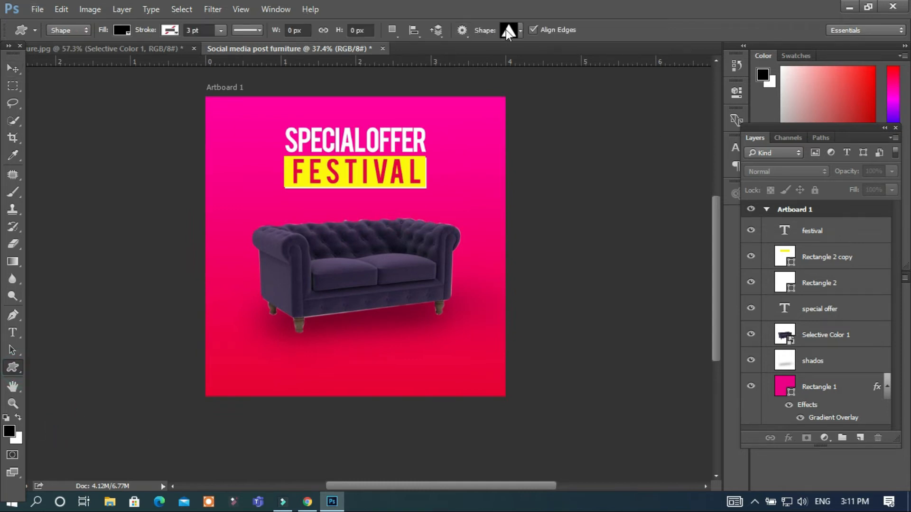
left_click_drag(229, 151, 269, 191)
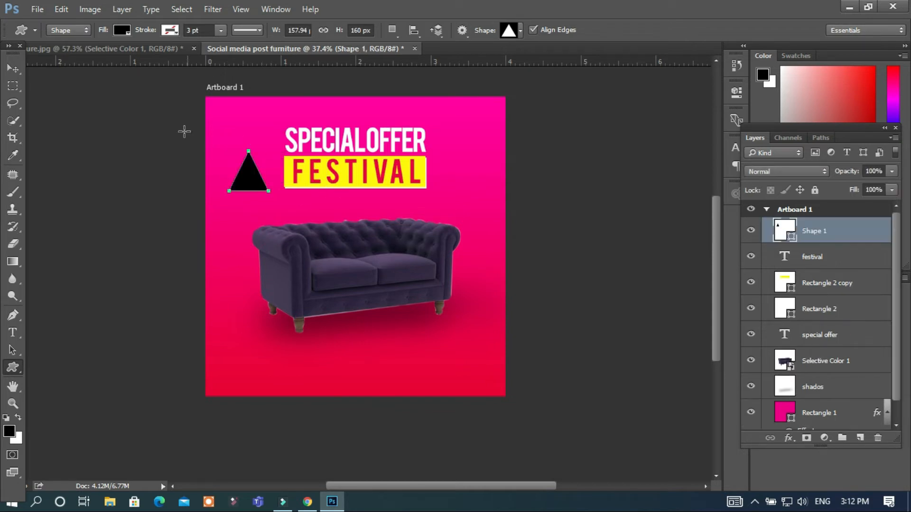
Duplicate the triangle slightly to the right and rotate the copy about 92.76° so it points at the banner
left_click(12, 68)
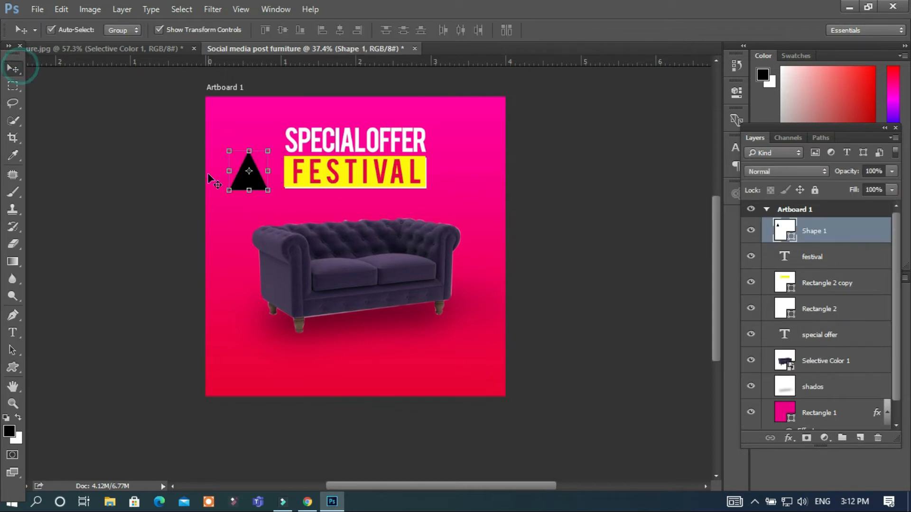
scroll(209, 172, "up", 2)
left_click_drag(281, 192, 304, 192)
left_click_drag(335, 145, 351, 248)
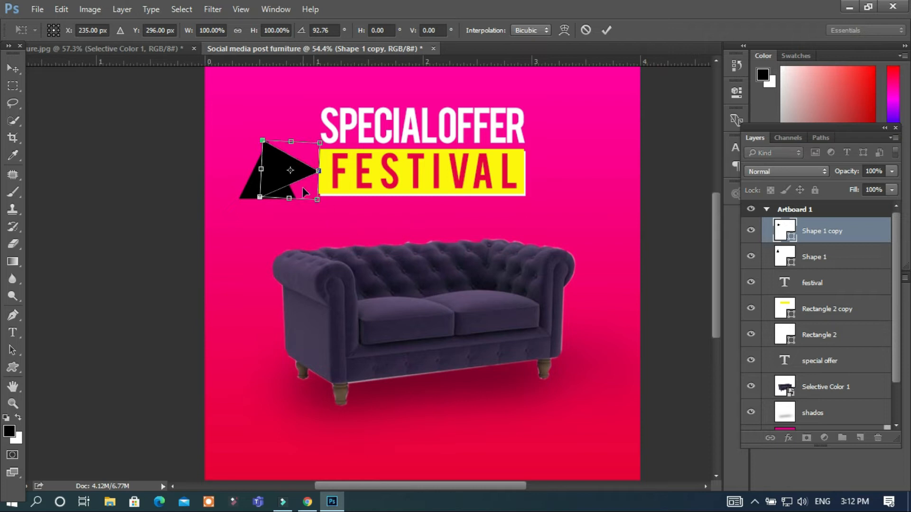
scroll(264, 184, "up", 1)
scroll(298, 206, "up", 1)
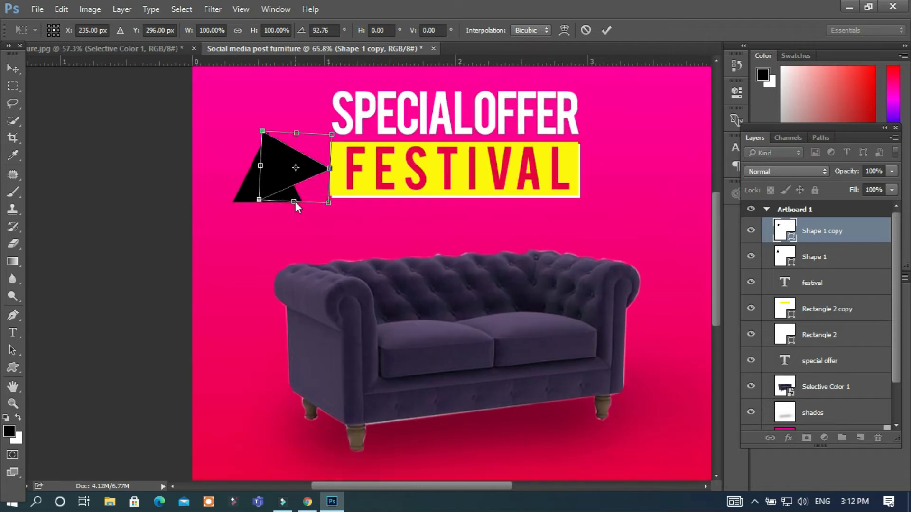
Enlarge the rotated triangle copy to about 129% width and 124% height, fine-tune its angle and position, and apply the transform
left_click_drag(295, 201, 294, 221)
left_click_drag(331, 163, 351, 168)
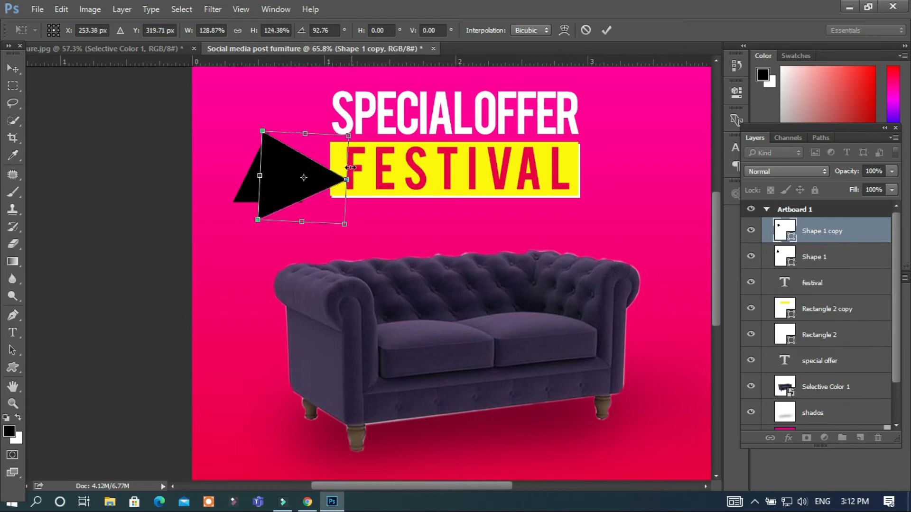
left_click_drag(365, 130, 338, 138)
left_click_drag(284, 147, 289, 148)
left_click_drag(391, 141, 385, 135)
key("Return")
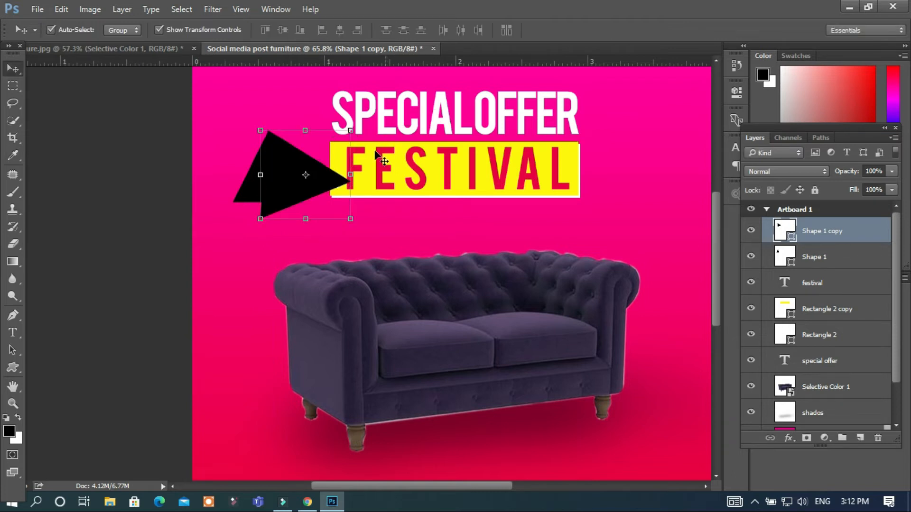
Fill the original triangle with the red sampled from the lower part of the gradient background
double_click(778, 256)
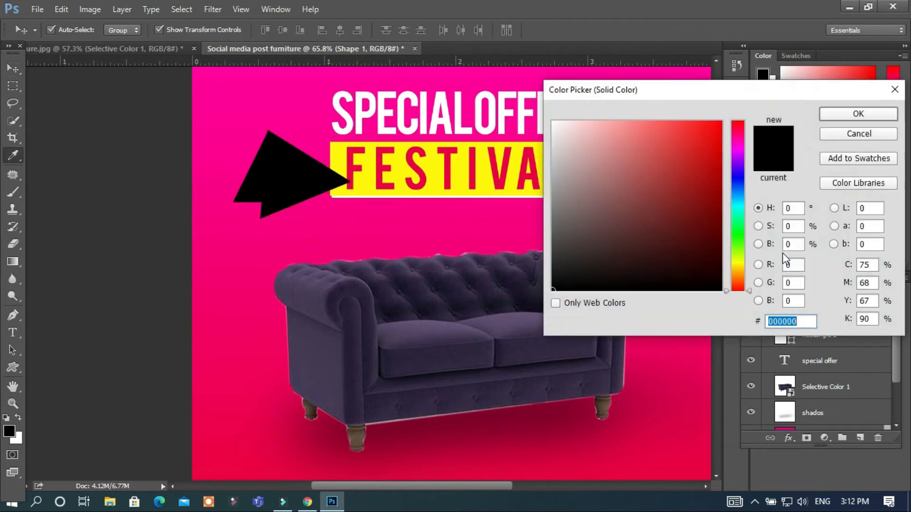
left_click(273, 90)
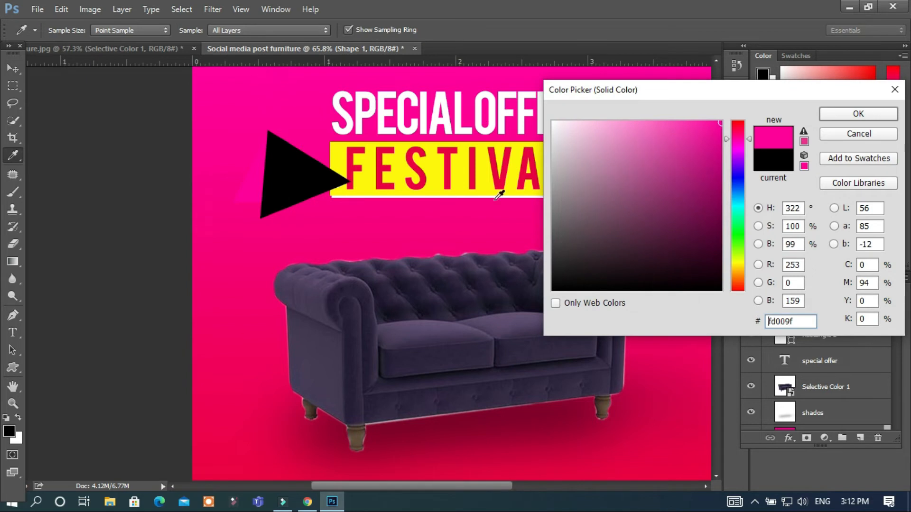
left_click_drag(255, 444, 599, 468)
left_click(833, 113)
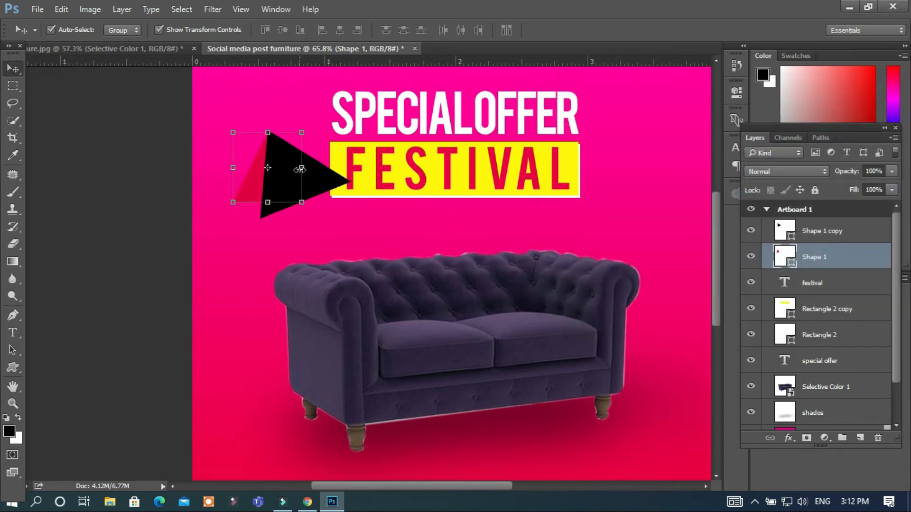
key("ctrl+t")
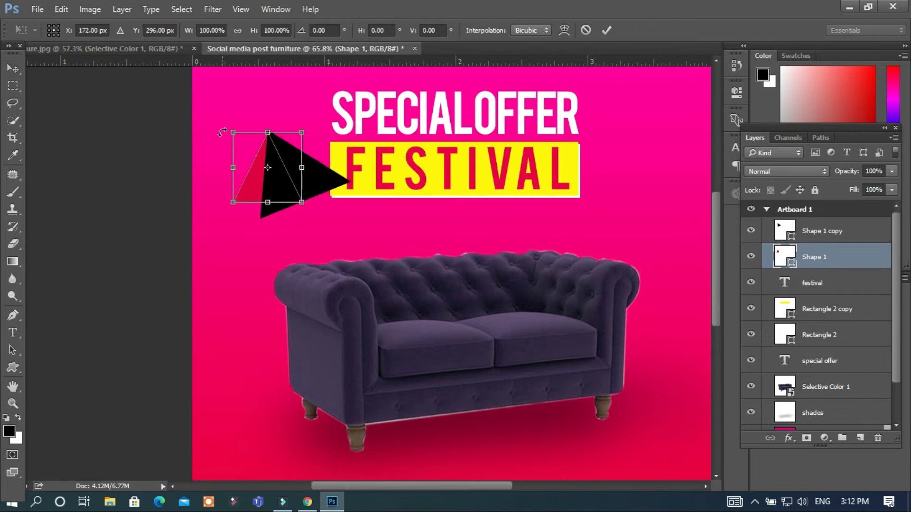
key("Return")
Fill the rotated triangle copy with a light grey
left_click(355, 180)
left_click(302, 167)
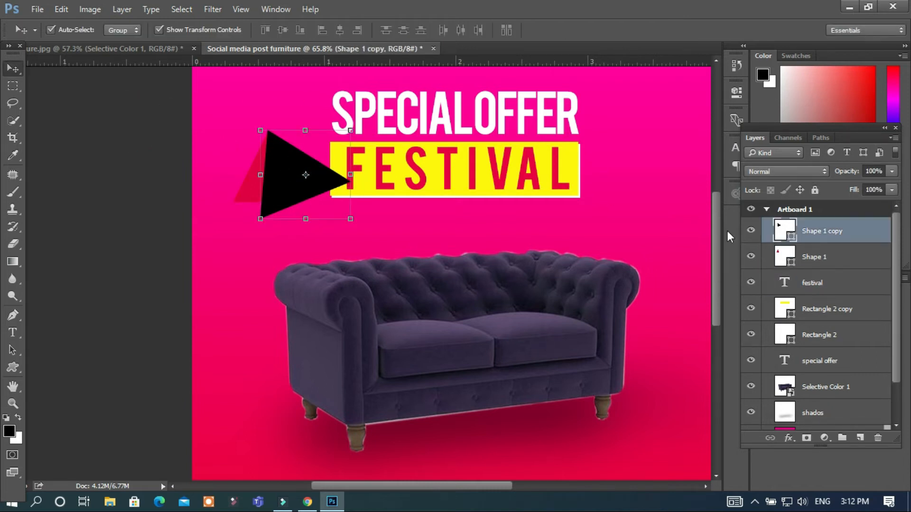
double_click(777, 236)
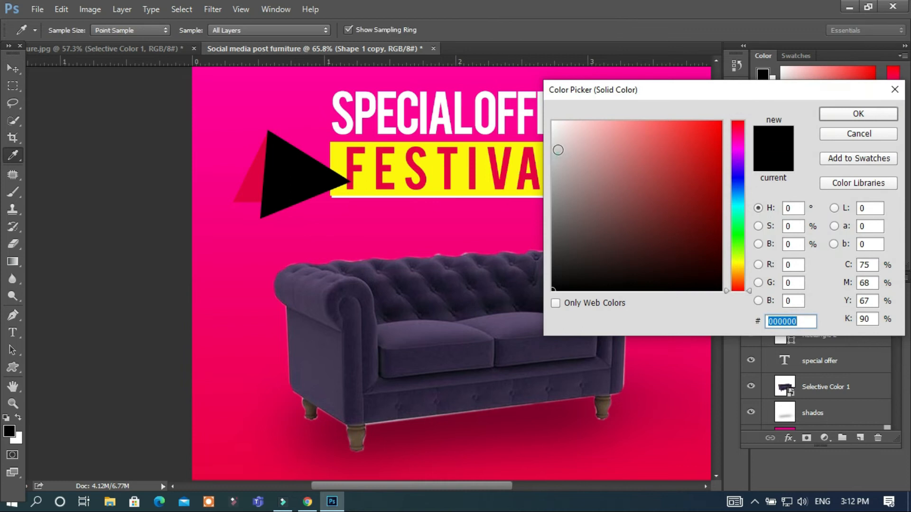
left_click(553, 139)
left_click(846, 116)
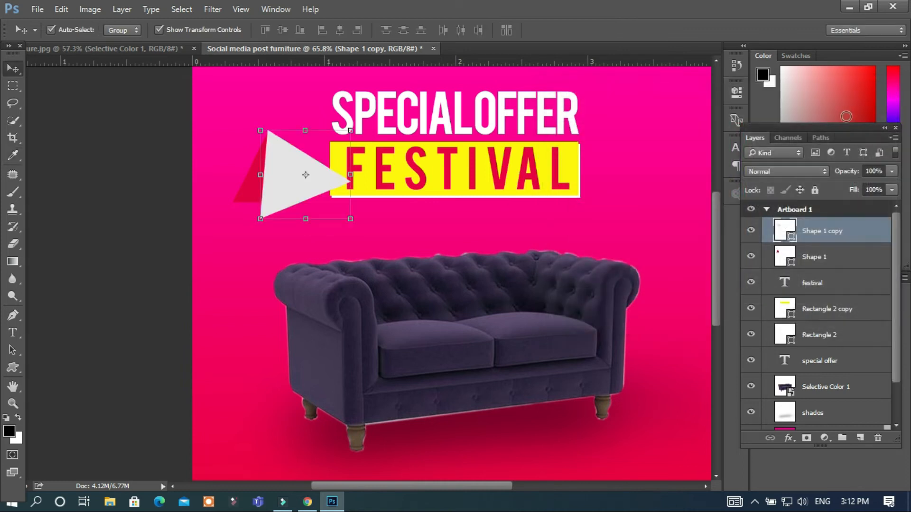
Clip the light grey triangle to the red triangle and convert both layers into one smart object
left_click(828, 242, "alt")
left_click(184, 138)
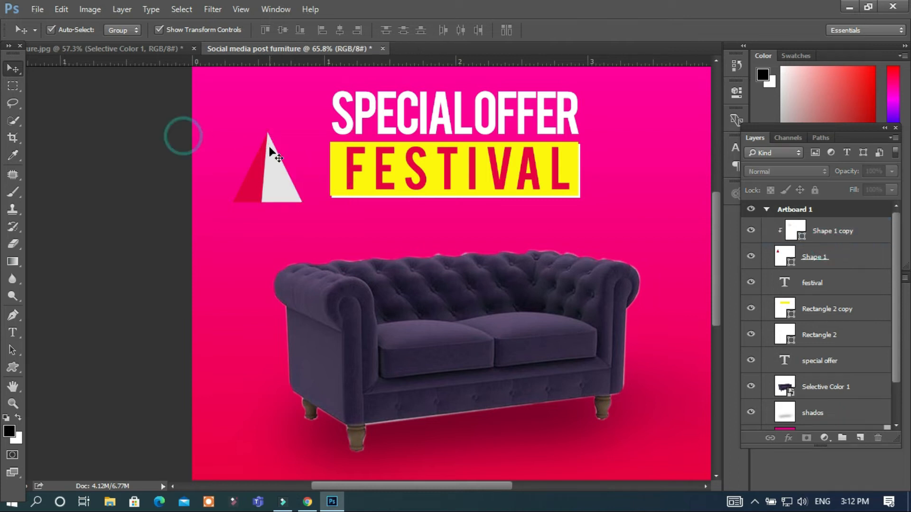
left_click(269, 148)
left_click(813, 258, "shift")
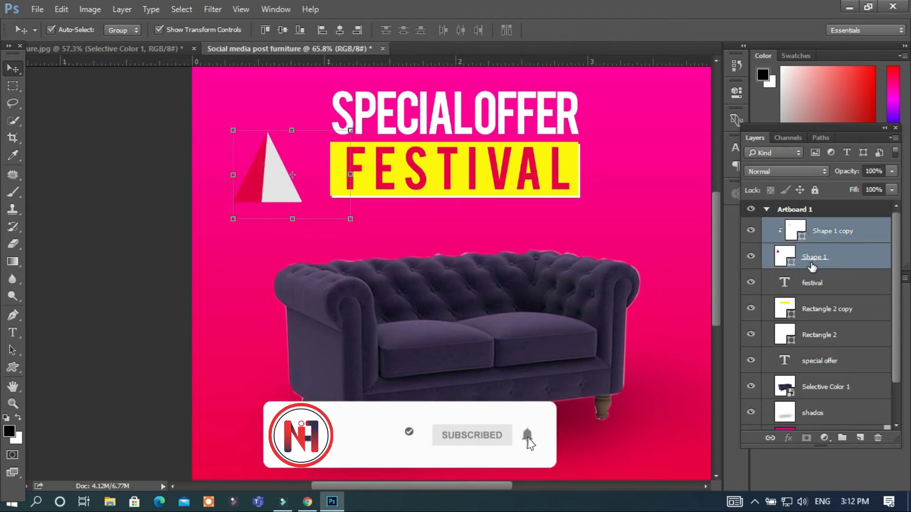
right_click(813, 258)
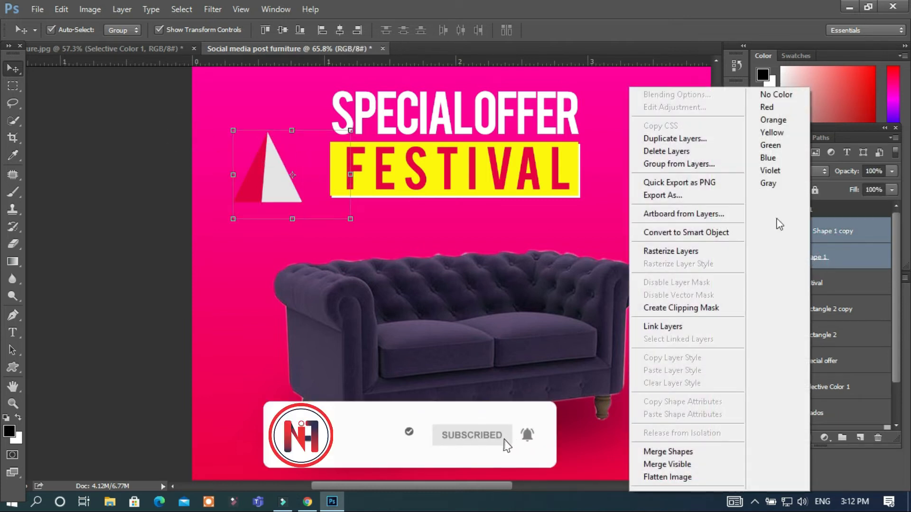
left_click(706, 234)
Scale the two-tone triangle down to about 57% beside the FESTIVAL banner and apply the transform
left_click_drag(315, 122, 306, 165)
key("Return")
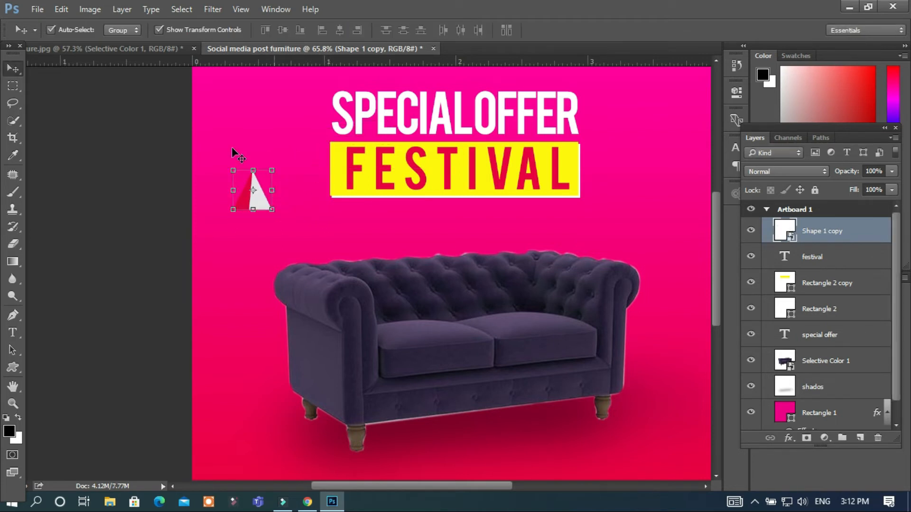
left_click(195, 151)
scroll(242, 219, "down", 1)
left_click(162, 202)
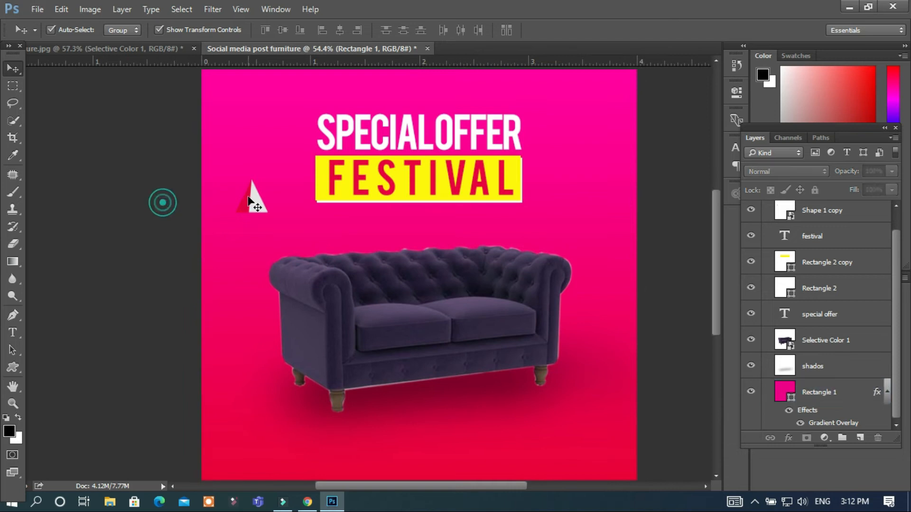
left_click(253, 199)
key("ctrl+t")
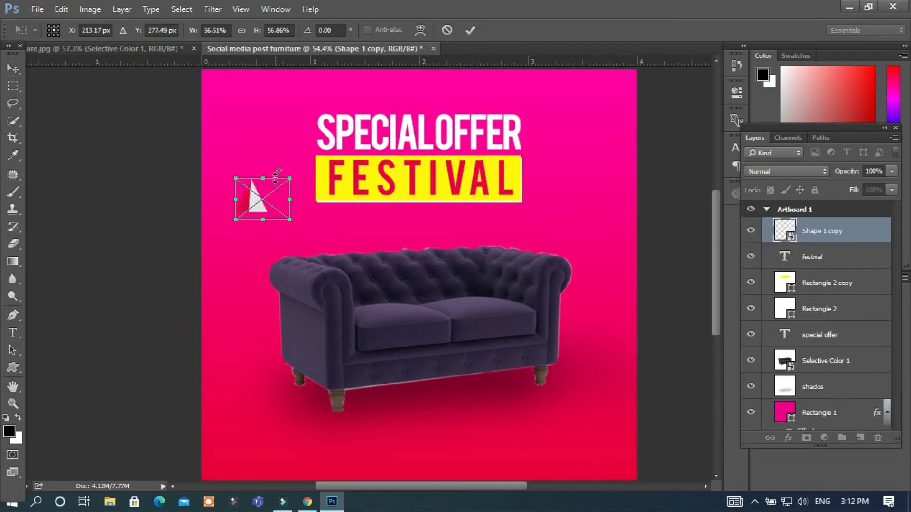
key("Return")
left_click(159, 207)
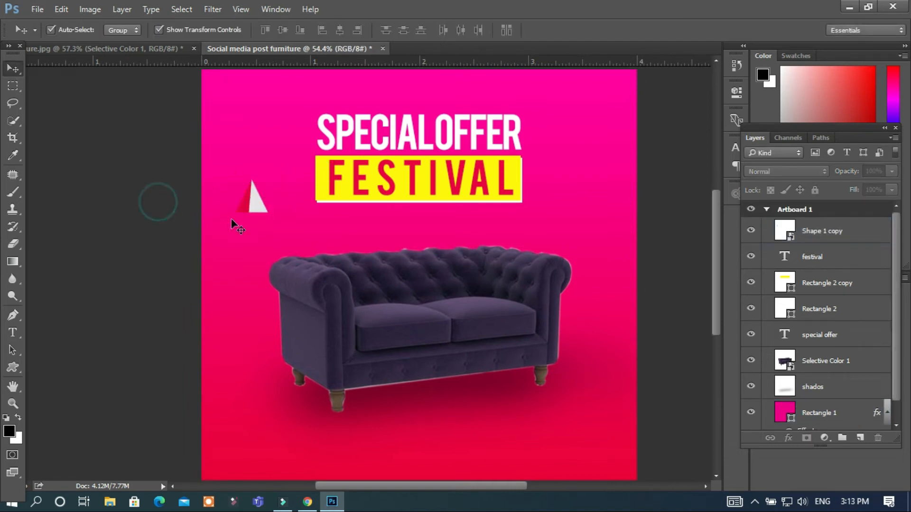
Duplicate the two-tone triangle, then shrink and tilt the copy and place it left of the SPECIAL OFFER headline
left_click(252, 198)
left_click_drag(257, 205, 316, 141)
key("Return")
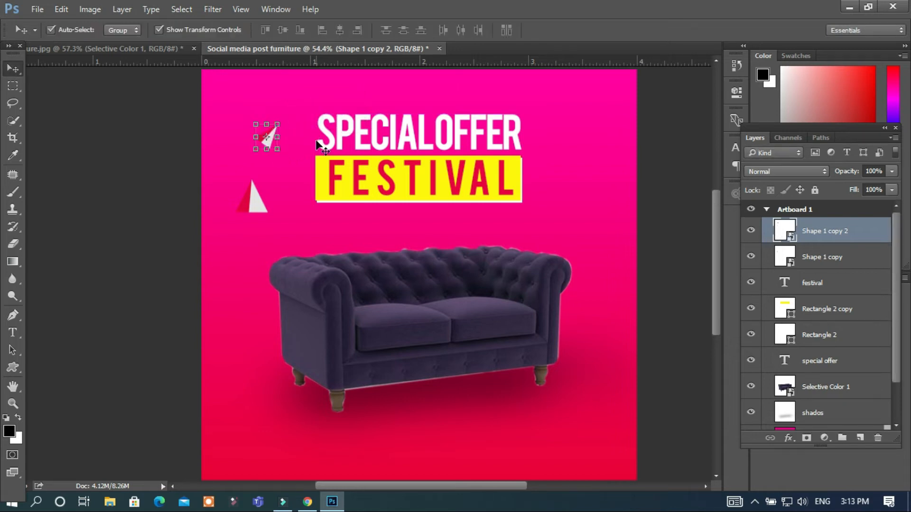
Move the larger two-tone triangle down to just above the sofa's left arm
left_click_drag(252, 208, 247, 243)
key("ctrl+t")
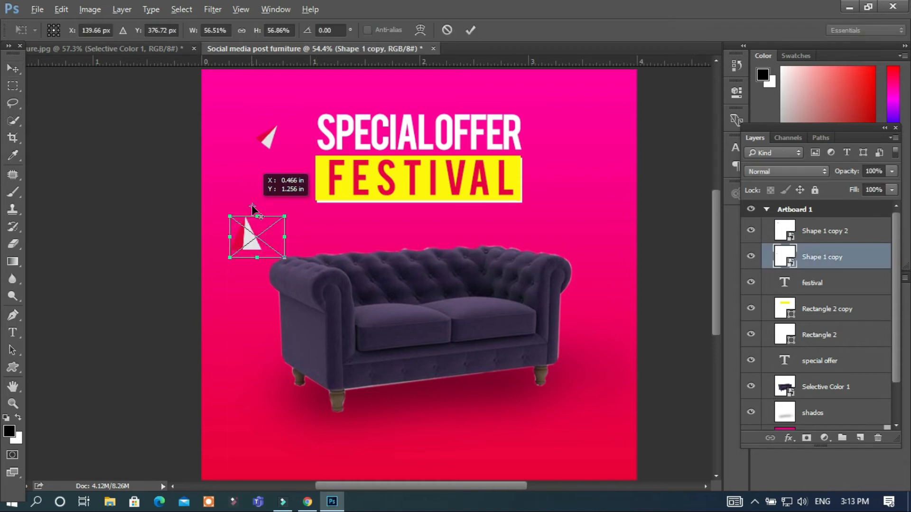
key("Return")
Add another copy of the larger triangle, scale it to about 33% width and 38% height, and place it between the other two triangles
scroll(245, 233, "up", 8)
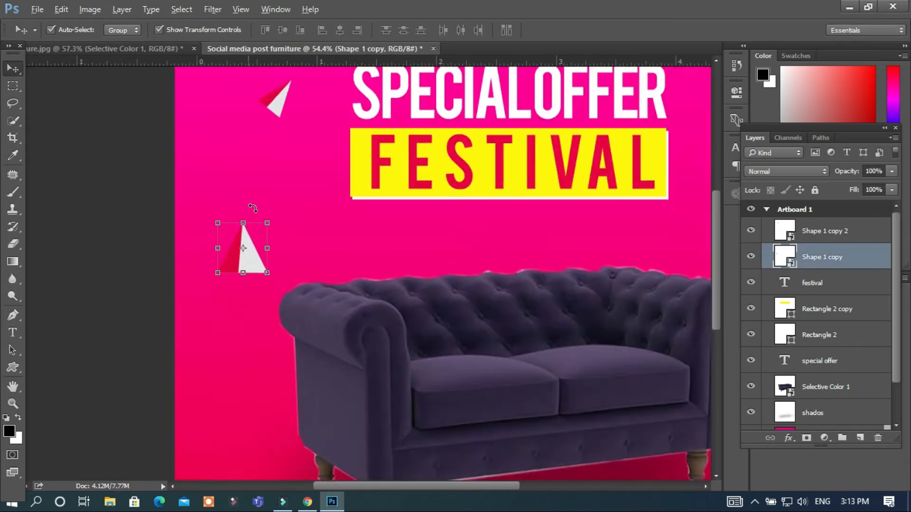
left_click_drag(247, 325, 266, 183)
left_click_drag(304, 98, 285, 138)
left_click_drag(224, 179, 236, 139)
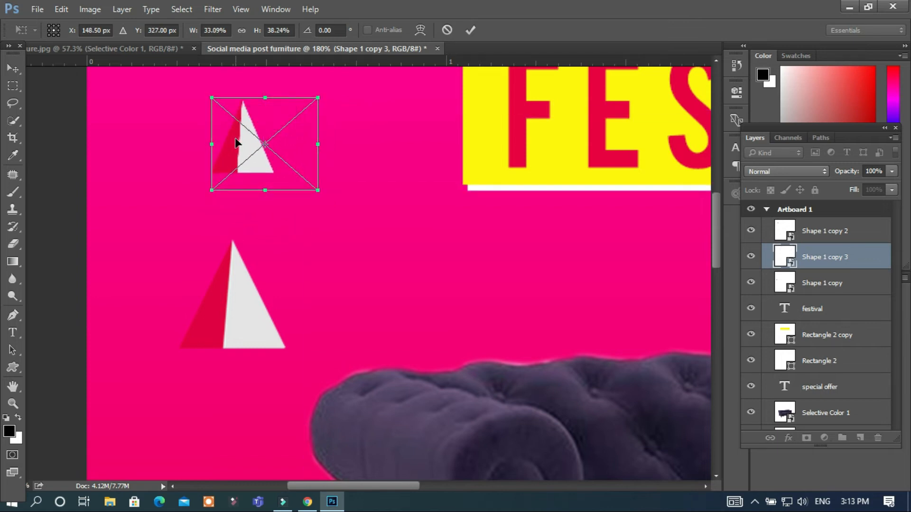
key("Return")
scroll(237, 136, "down", 2)
scroll(239, 139, "down", 6)
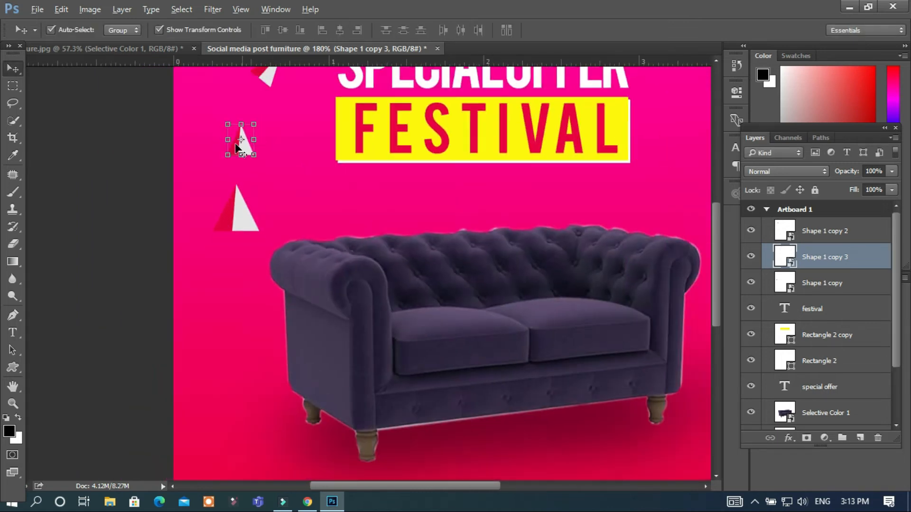
scroll(236, 143, "down", 10)
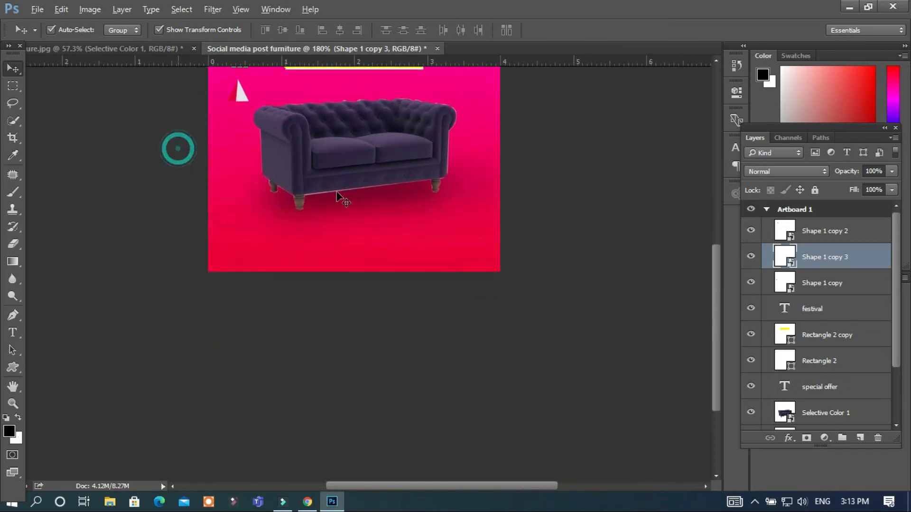
left_click(569, 252)
Add the two-line text "20% OFF" right of the FESTIVAL banner, coloured with the banner's yellow (#fff600)
scroll(574, 259, "up", 7)
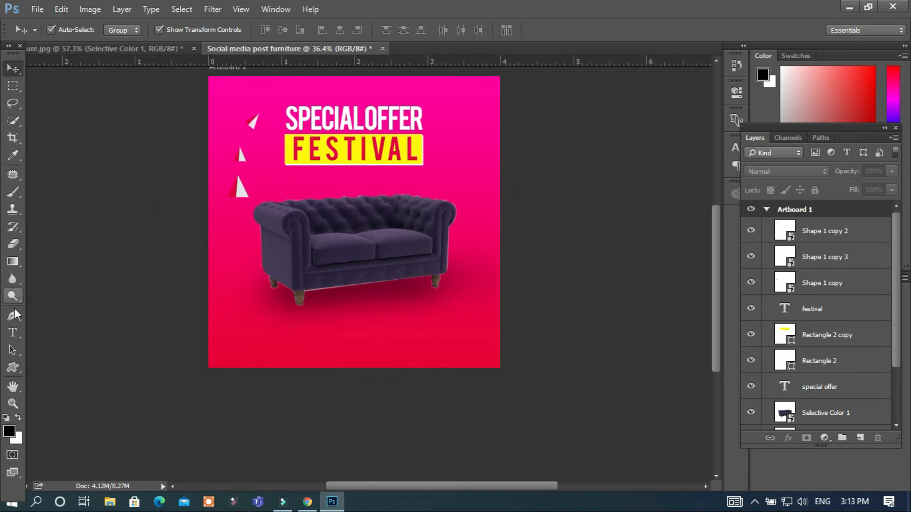
left_click(13, 332)
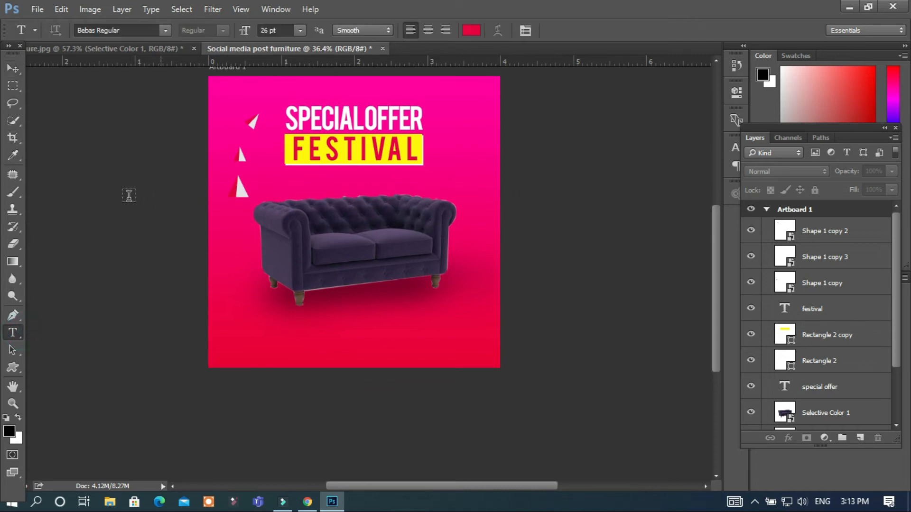
left_click(470, 31)
left_click(374, 152)
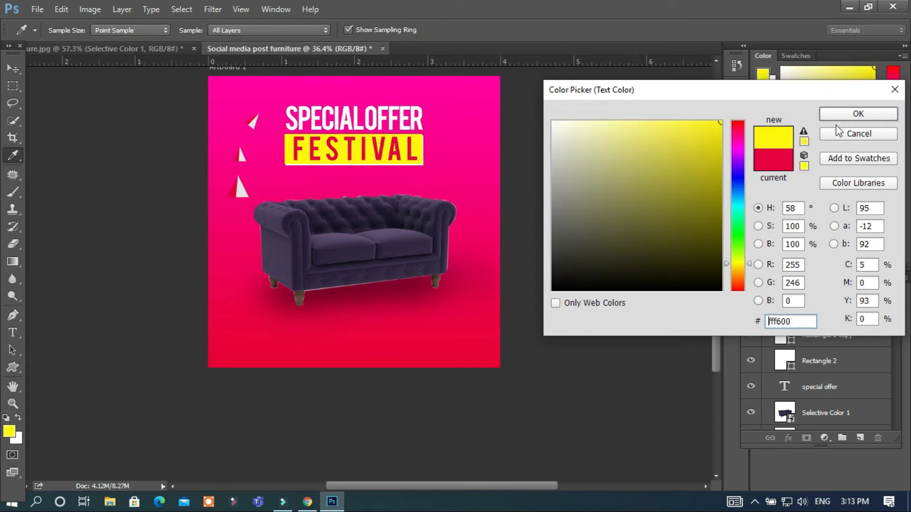
left_click(858, 114)
left_click(445, 162)
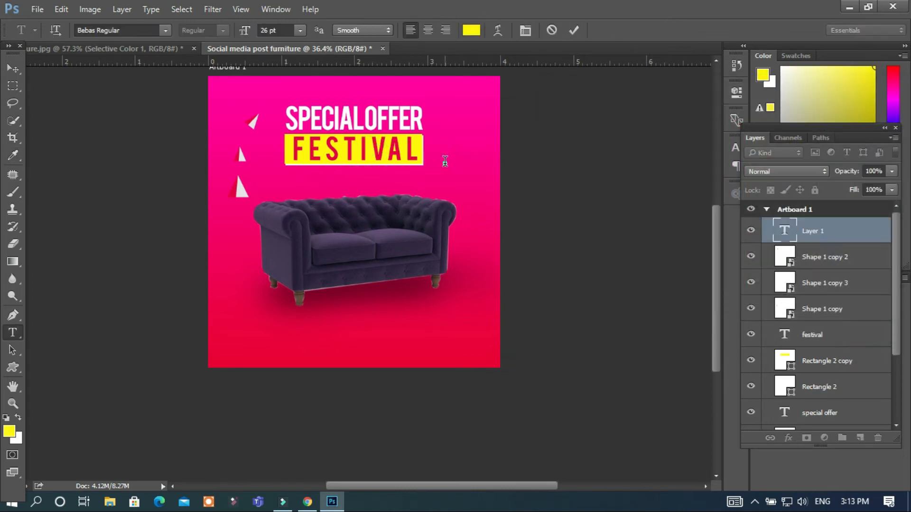
type("20")
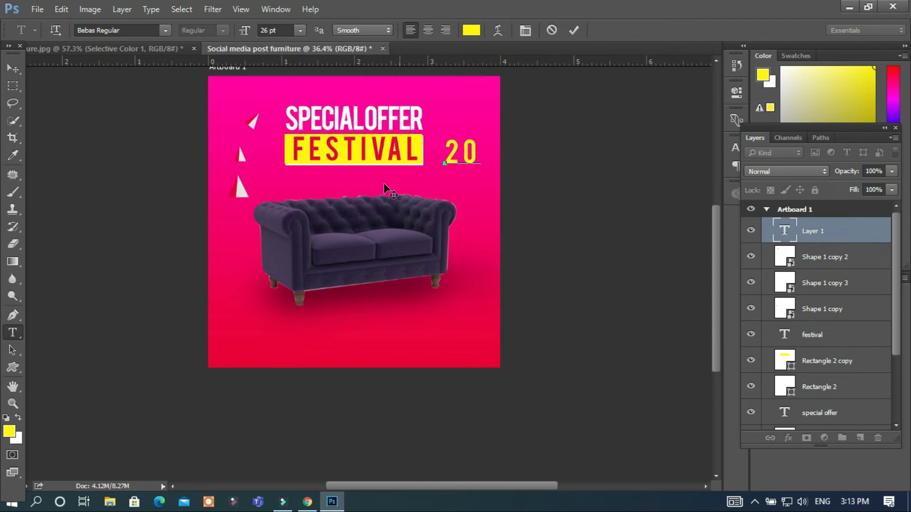
type("%")
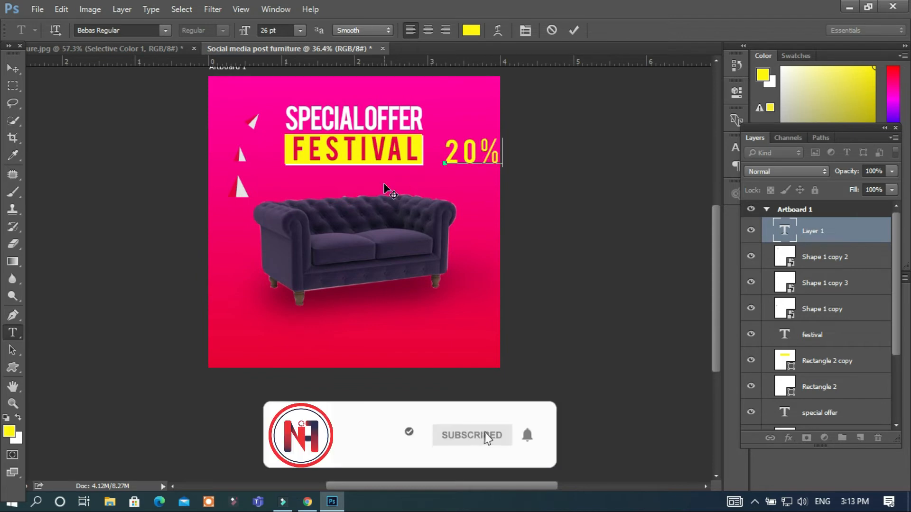
type("ff")
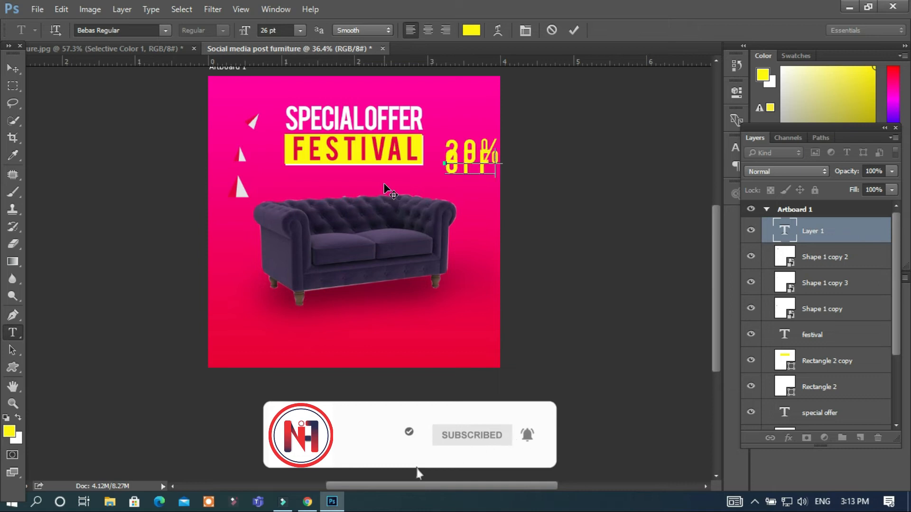
Set the 20% OFF text's tracking to -40 and its leading to 28.96 pt
key("ctrl+a")
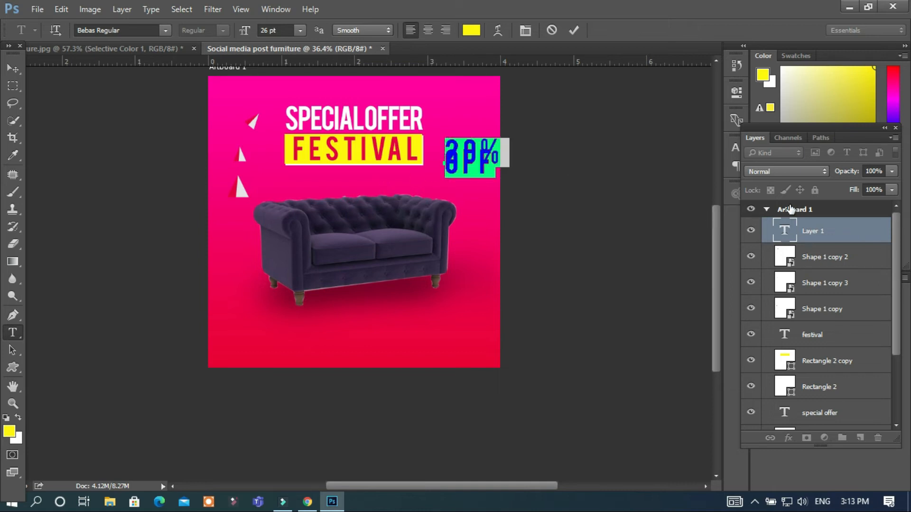
key("ctrl+t")
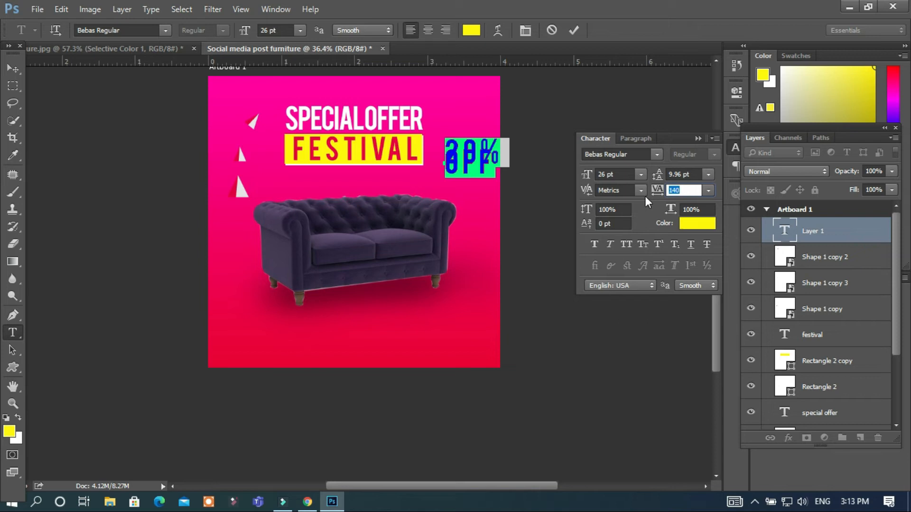
left_click_drag(658, 191, 676, 177)
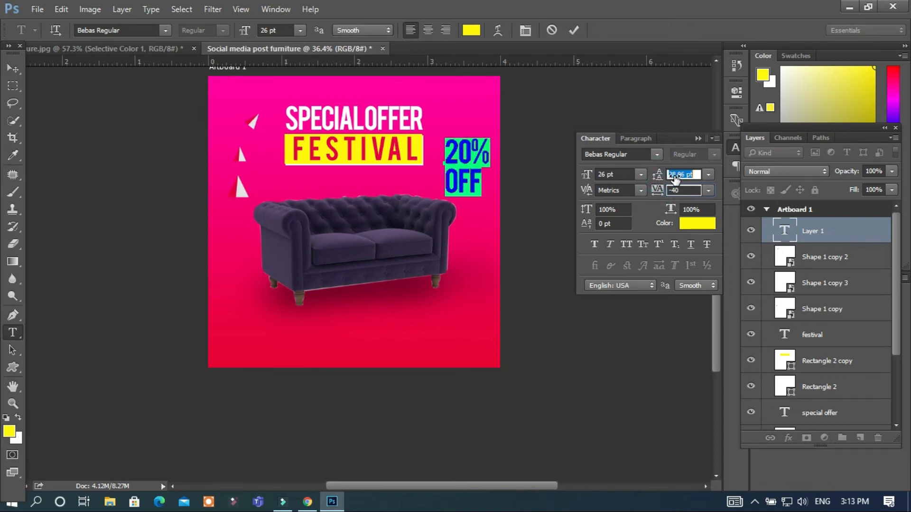
left_click(13, 69)
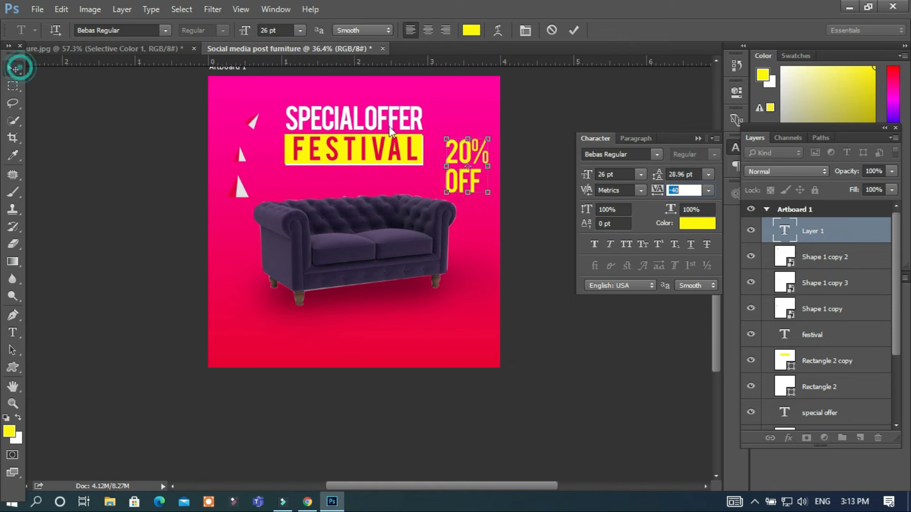
Position the 20% OFF text directly beside the right end of the SPECIAL OFFER FESTIVAL headline with a small gap
left_click(470, 163)
left_click_drag(466, 163, 441, 125)
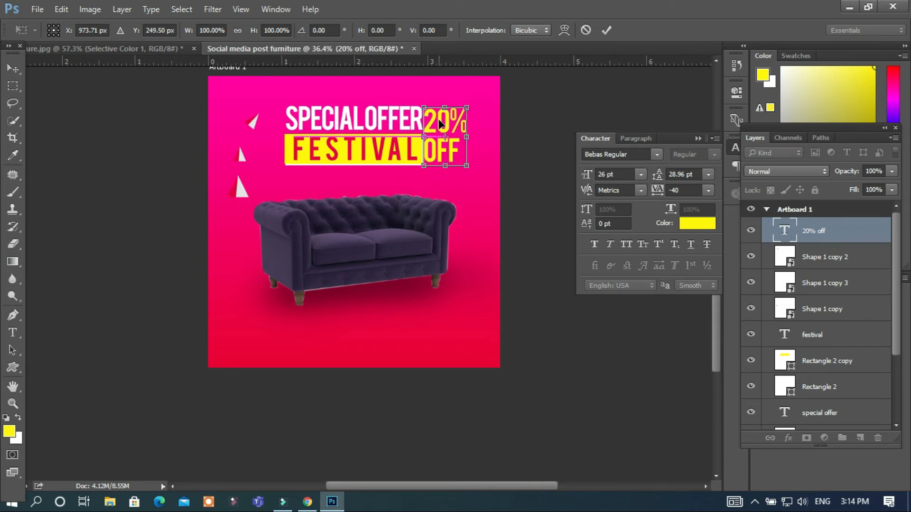
key("Right")
key("Right")
key("Right")
key("Right")
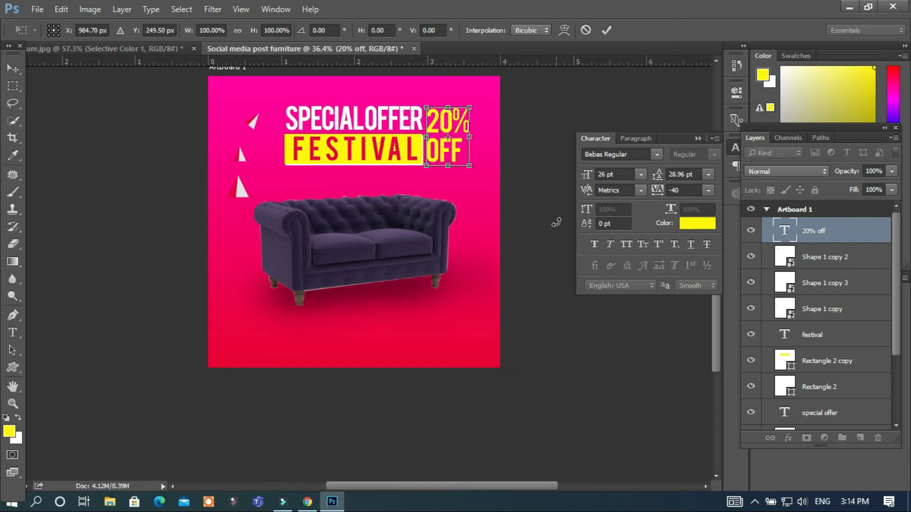
key("Return")
Duplicate the 20% OFF text, recolour the lower copy with the sofa's dark purple, and offset it slightly down and right as a shadow
key("ctrl+j")
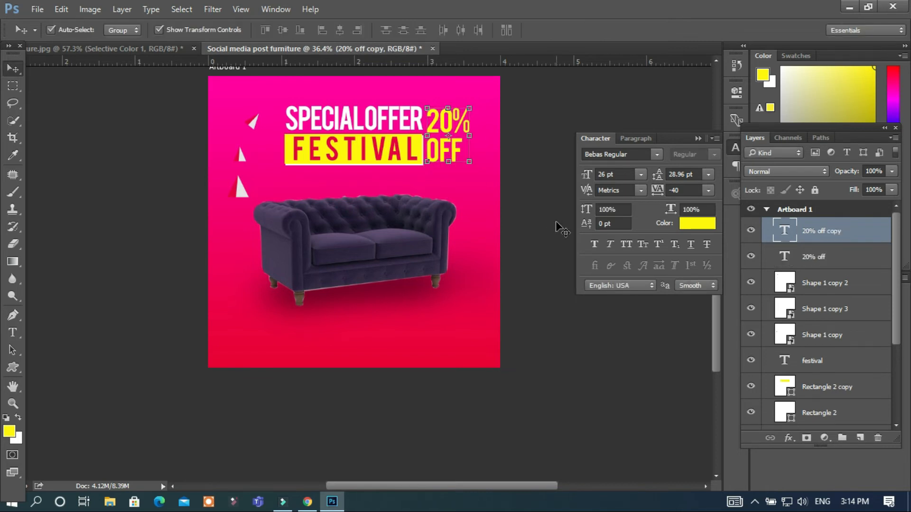
left_click(825, 257)
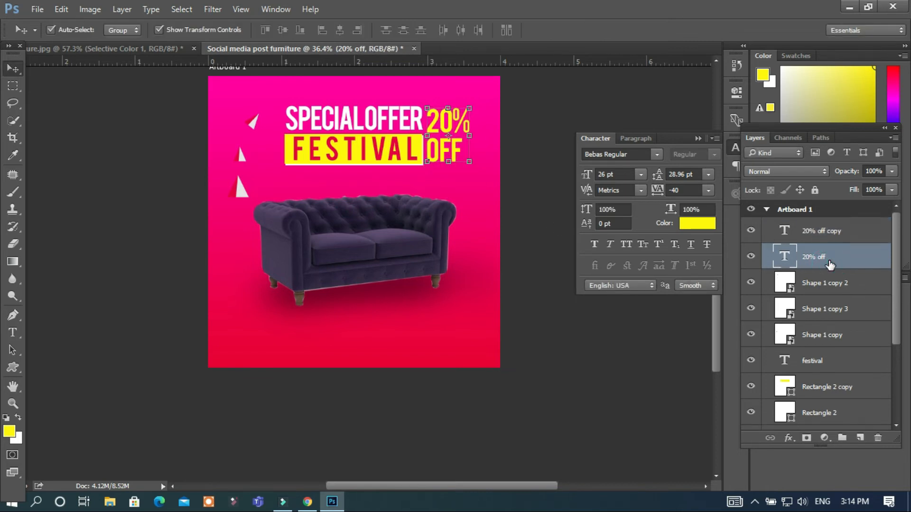
key("t")
left_click(471, 30)
left_click_drag(514, 261, 416, 239)
key("Return")
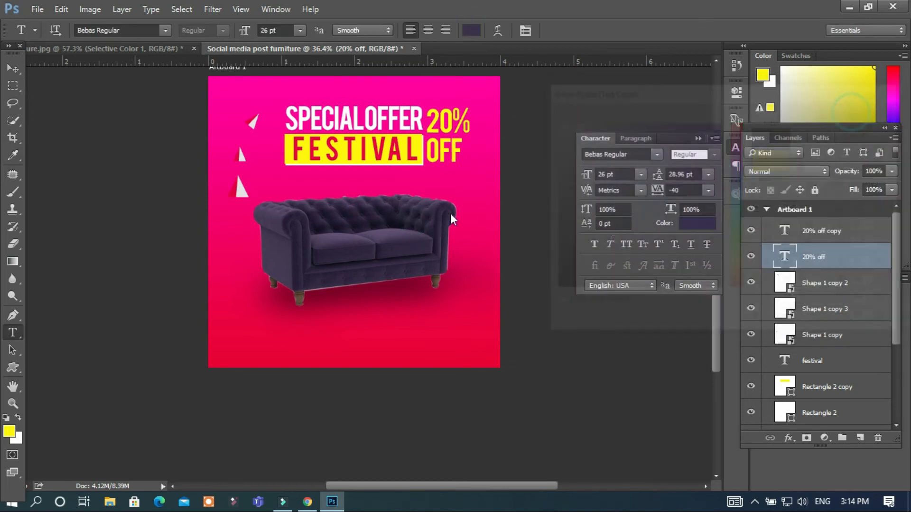
key("v")
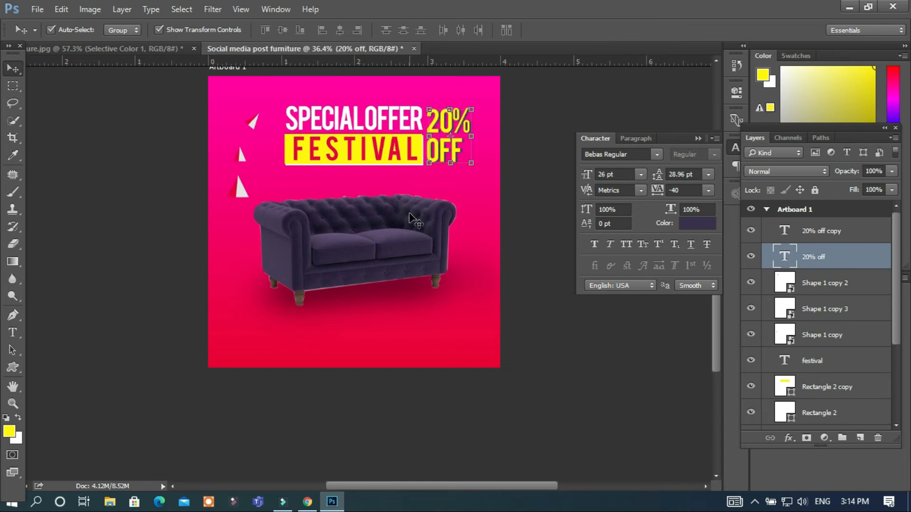
left_click(168, 176)
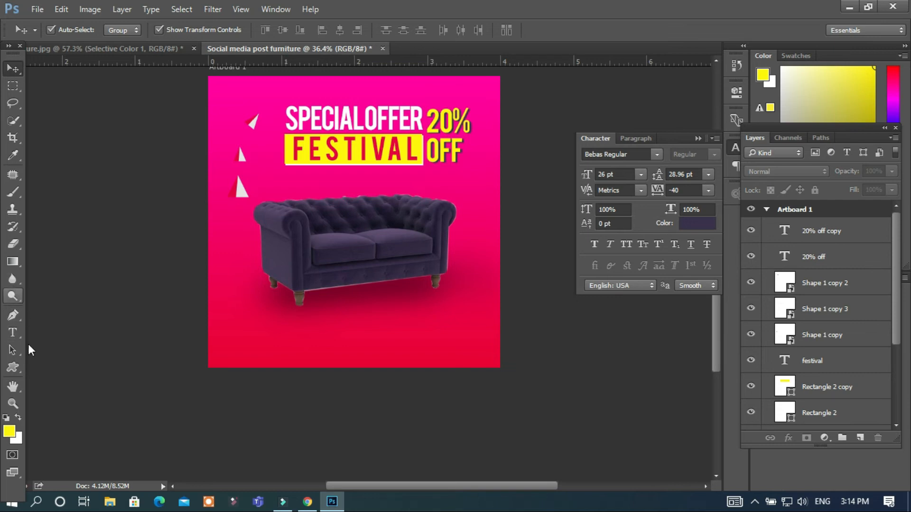
Draw a yellow rectangle about 232 by 83 px below the sofa and fully round its corners into a pill
left_click(13, 367)
left_click(61, 364)
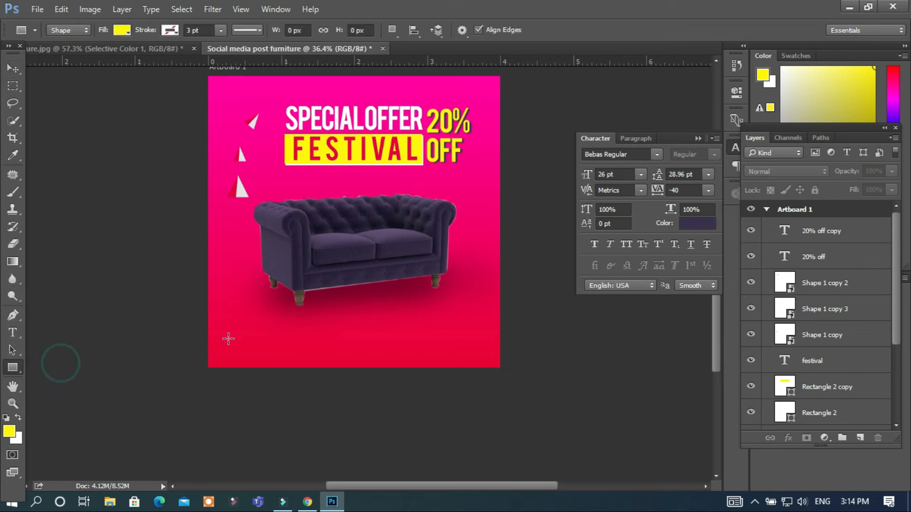
left_click_drag(262, 334, 318, 353)
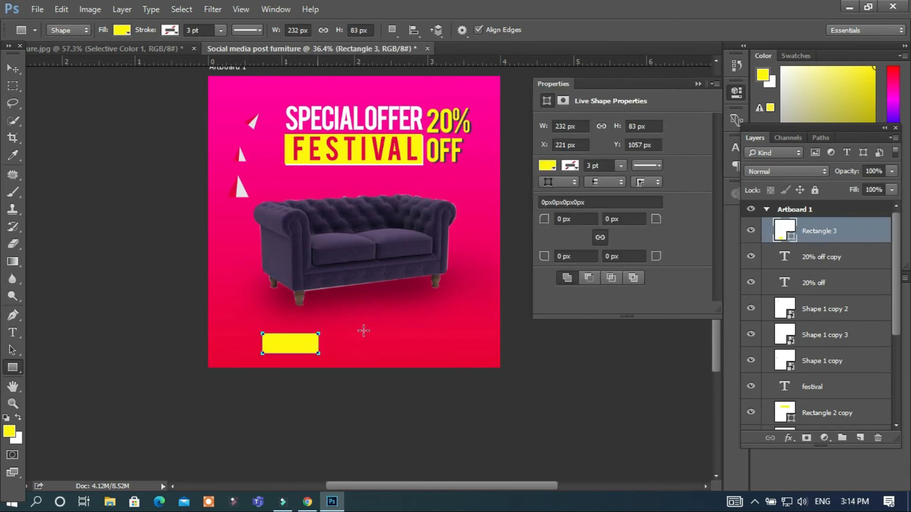
left_click_drag(654, 219, 690, 221)
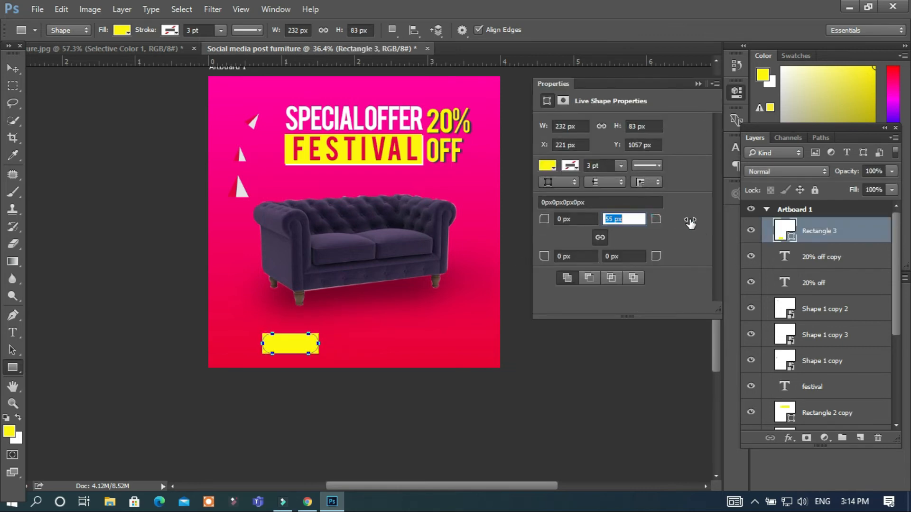
left_click(13, 69)
left_click(347, 343)
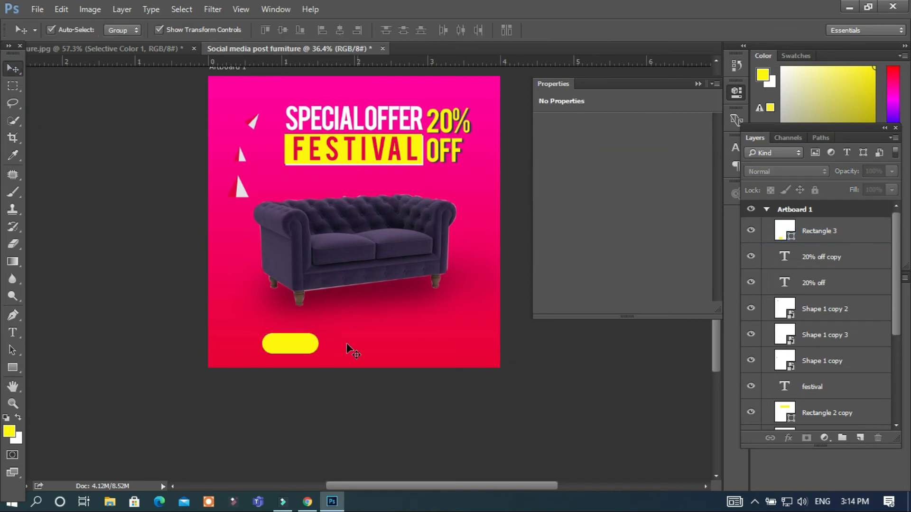
Move the yellow pill right and slightly up to about X 264 px, Y 1011 px, and apply the transformation
scroll(326, 399, "up", 2)
left_click_drag(298, 379, 271, 384)
scroll(349, 360, "up", 2)
scroll(349, 360, "up", 2)
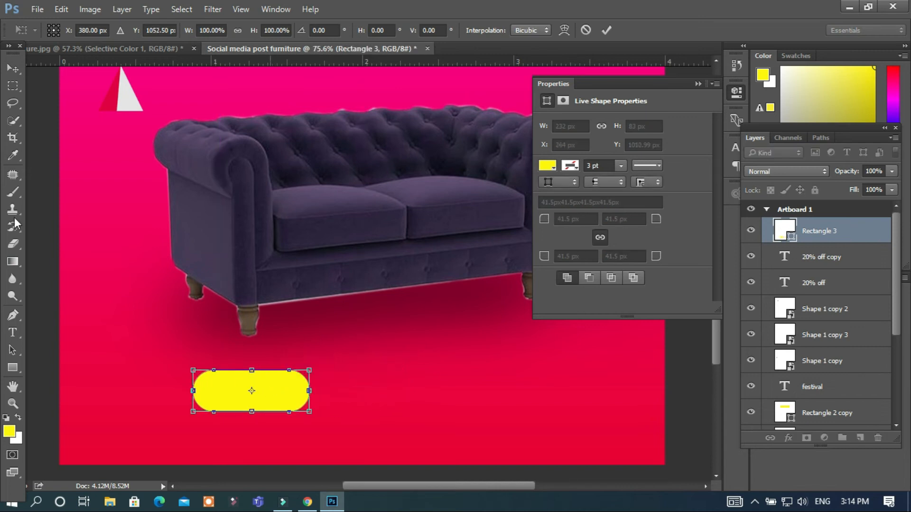
left_click(18, 70)
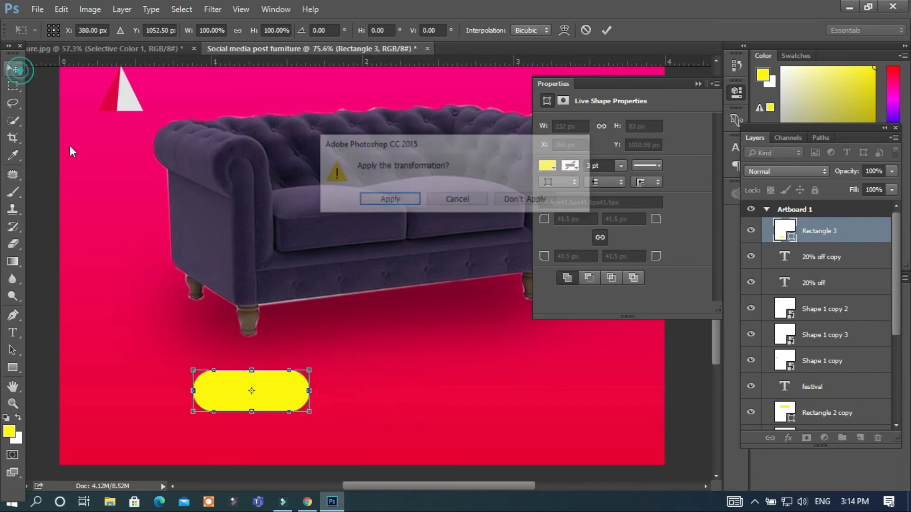
left_click(391, 199)
Add the text "ORDER NOW" on the red background beside the yellow pill
key("t")
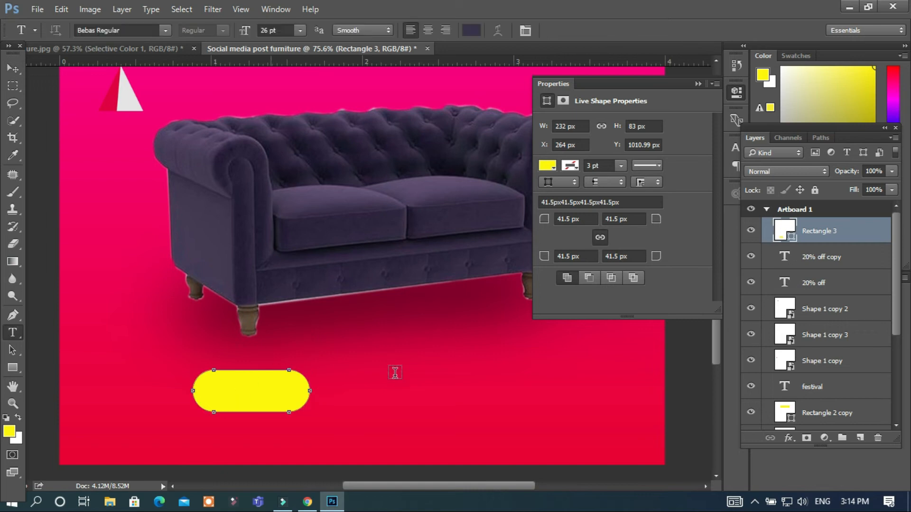
left_click(374, 345)
type("RDER")
key("BackSpace")
key("BackSpace")
key("BackSpace")
key("BackSpace")
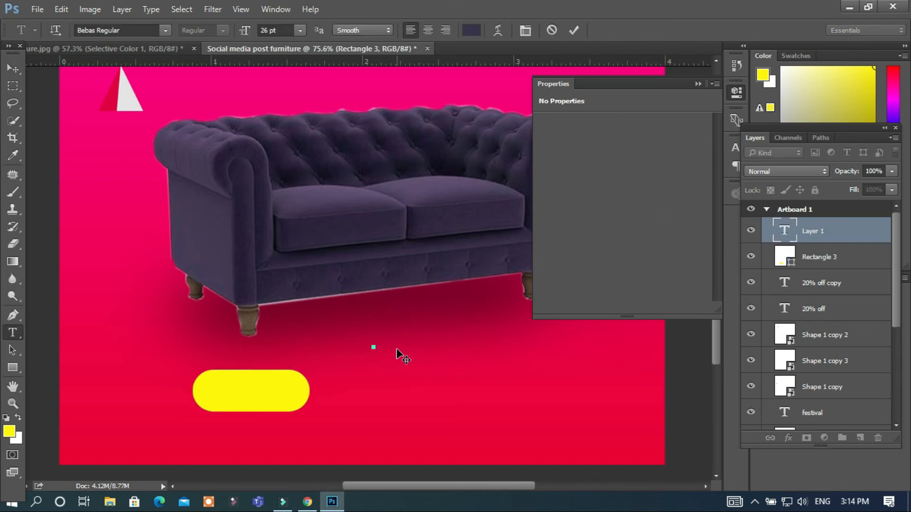
type("ORDER")
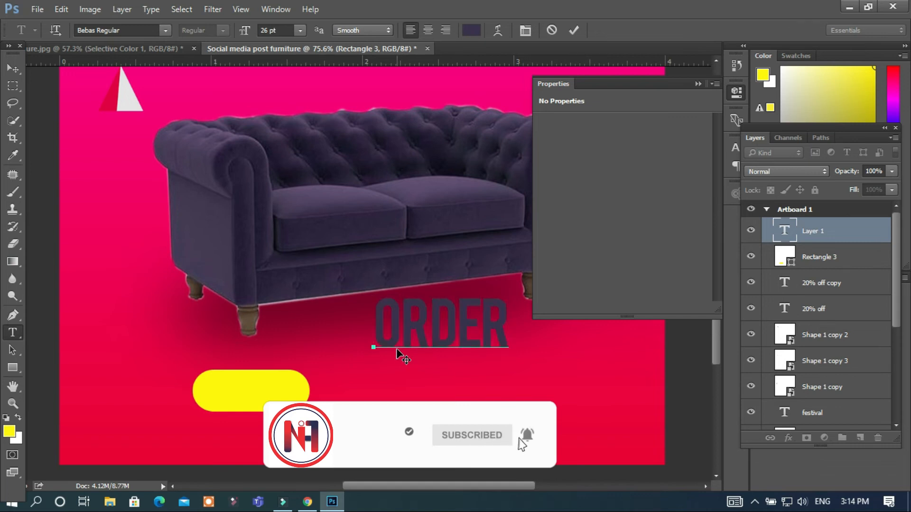
type("NOW")
Recolour the whole ORDER NOW text white (#ffffff)
key("ctrl+a")
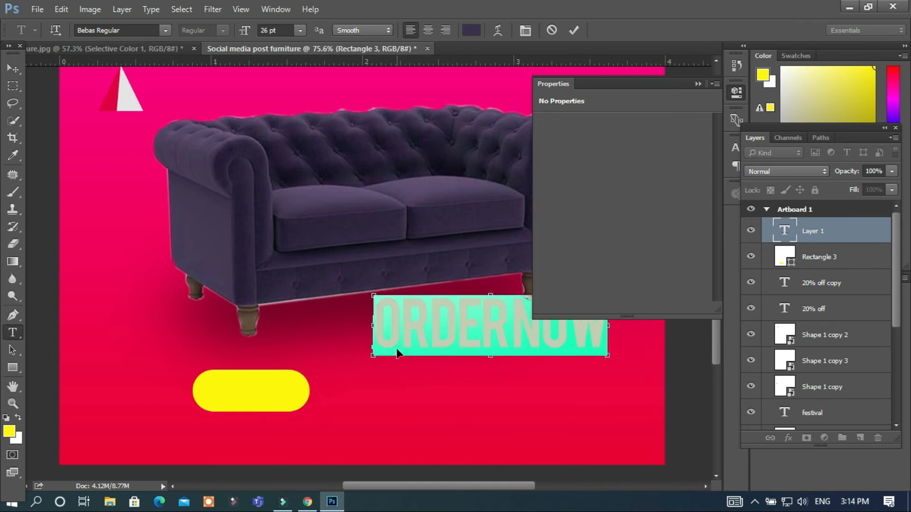
left_click(477, 30)
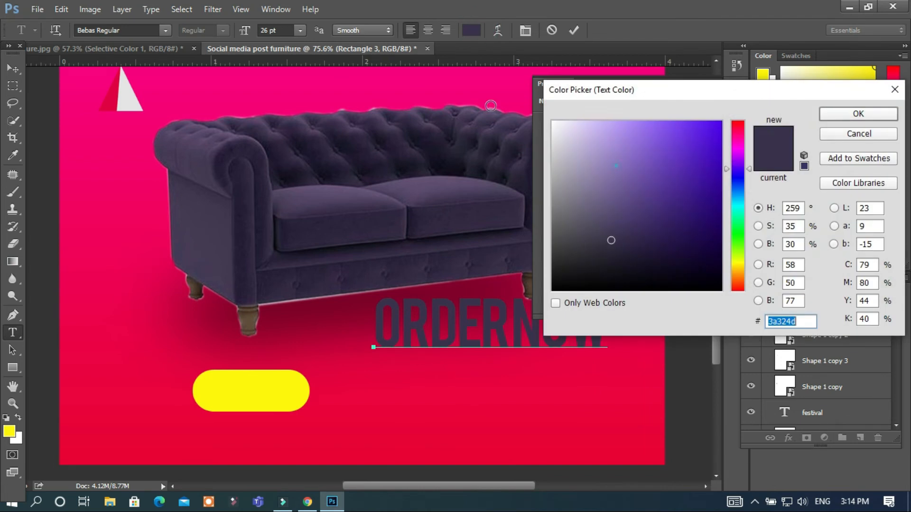
type("ffffff")
left_click(859, 115)
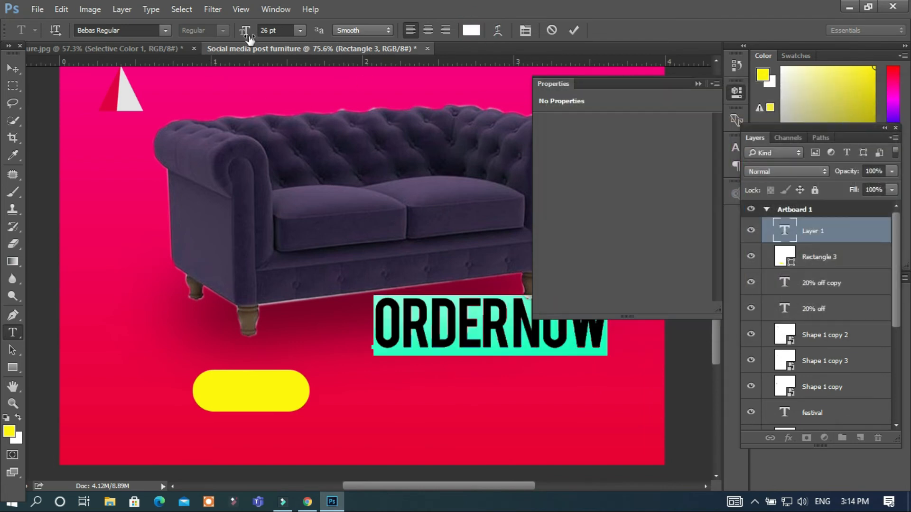
left_click(164, 30)
left_click(164, 31)
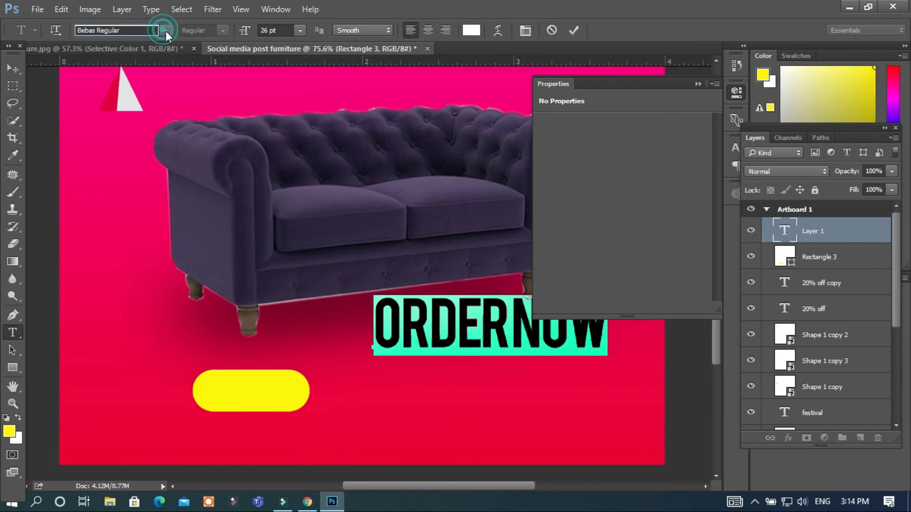
Reduce the ORDER NOW text to 6 pt and place it in the middle of the yellow pill
left_click_drag(245, 35, 257, 61)
left_click_drag(483, 379, 341, 436)
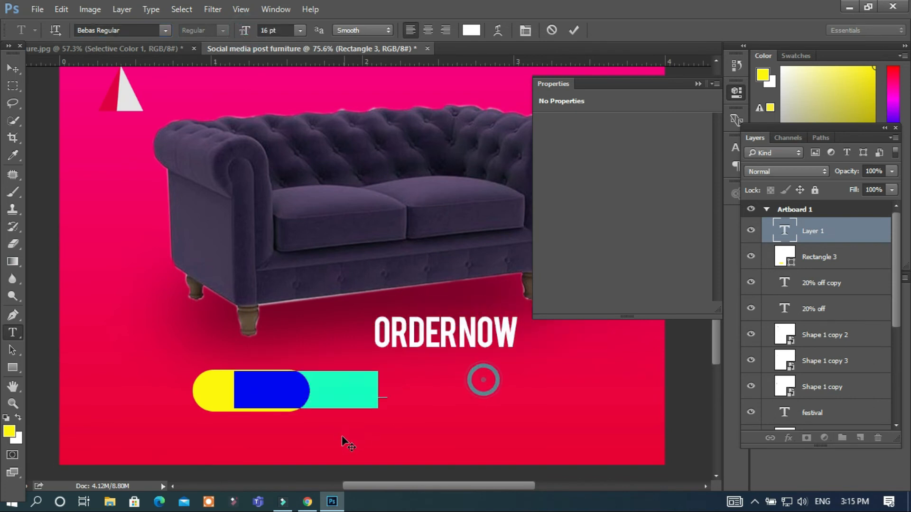
left_click_drag(250, 35, 237, 35)
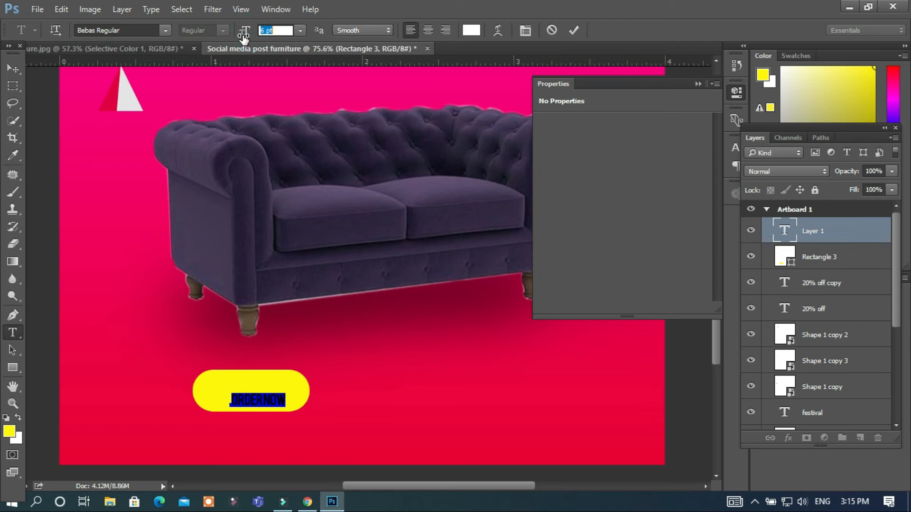
left_click_drag(347, 441, 347, 447)
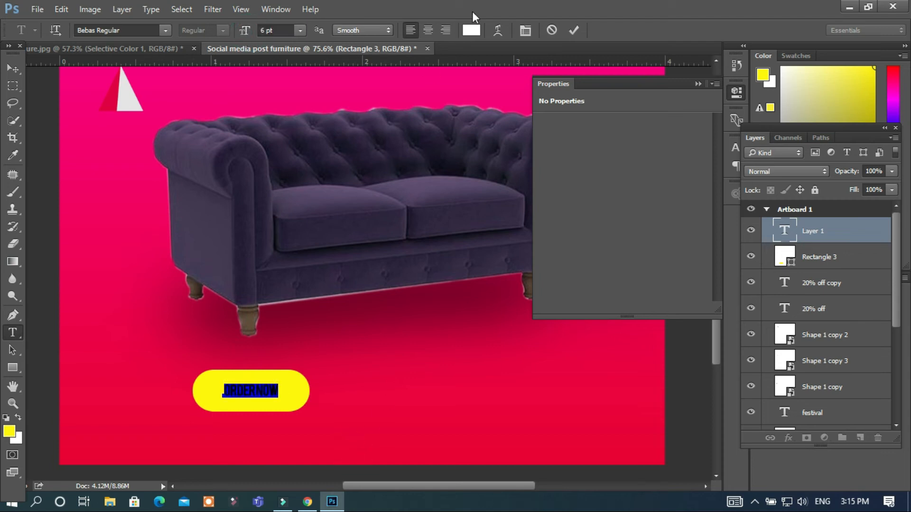
Recolour the ORDER NOW text with the red (#e80241) sampled from the lower background
left_click(471, 30)
left_click(449, 384)
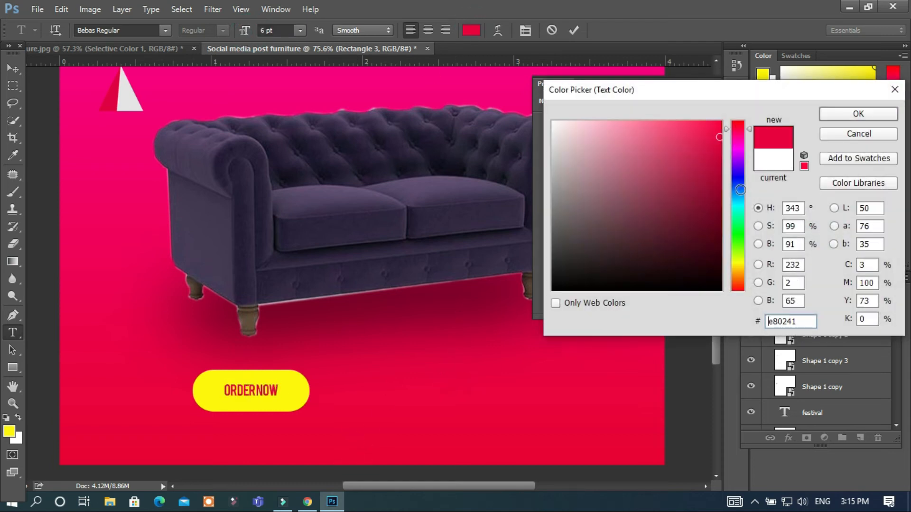
left_click(896, 114)
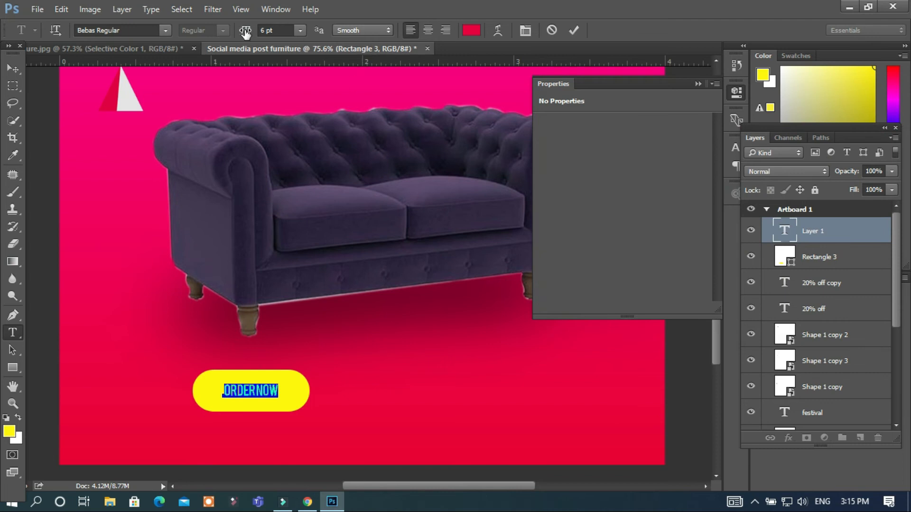
Set the ORDER NOW text's size to 10 pt and recentre it inside the yellow pill
left_click(249, 31)
left_click_drag(264, 30, 259, 30)
type("10")
key("Return")
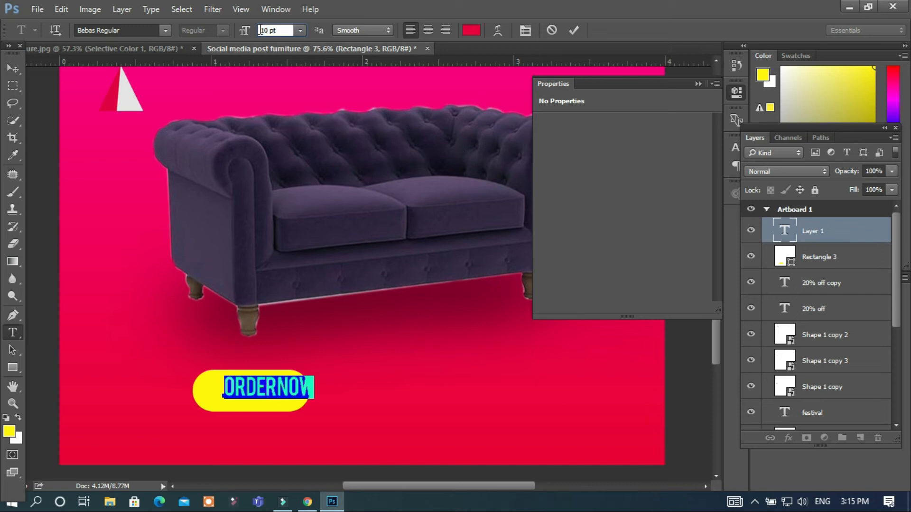
left_click_drag(321, 435, 306, 435)
left_click(13, 67)
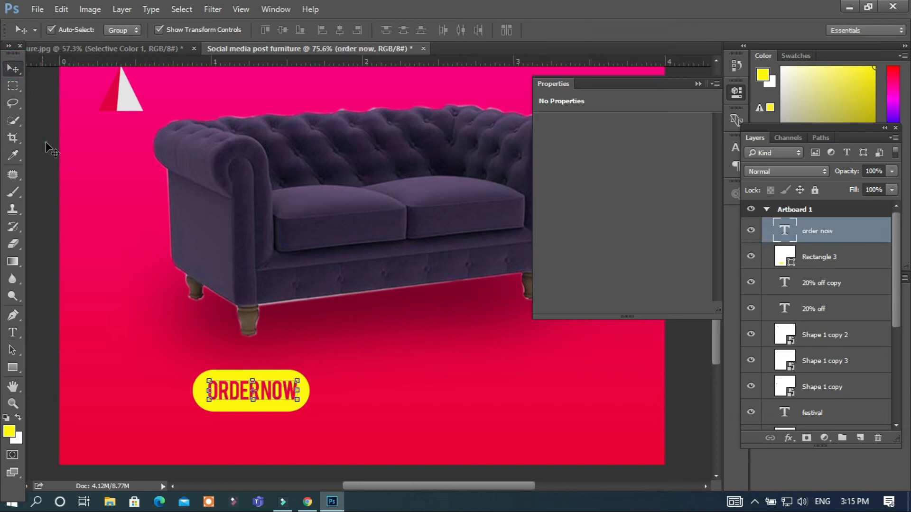
Add a Gradient Overlay to the yellow pill using the yellow-to-white preset
scroll(280, 259, "down", 1)
scroll(273, 333, "up", 2)
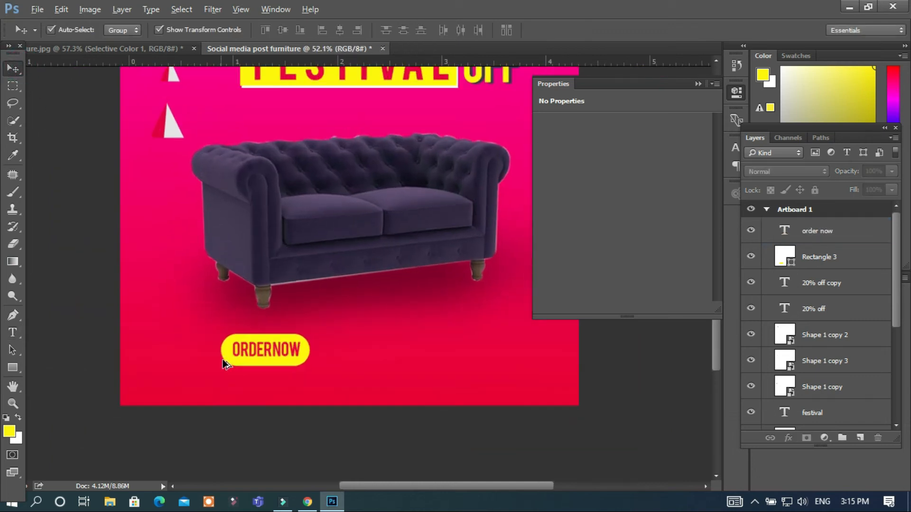
left_click(272, 351)
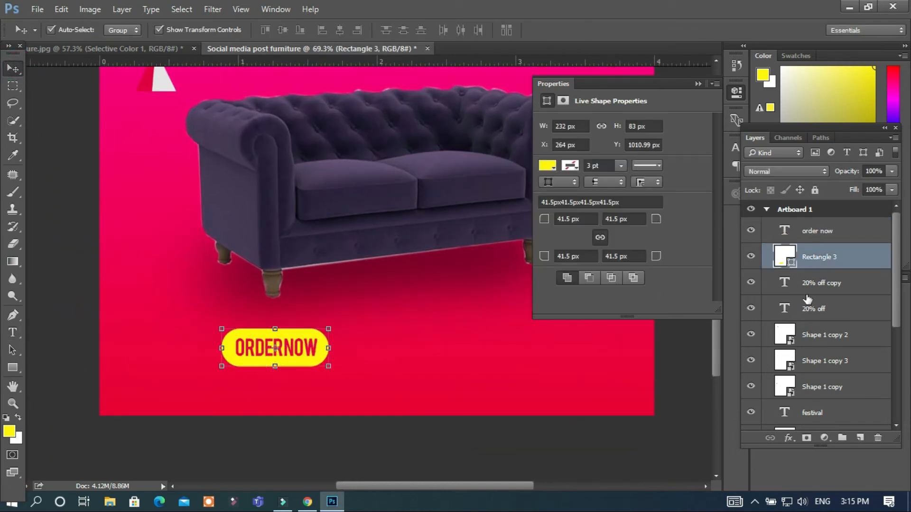
left_click(789, 437)
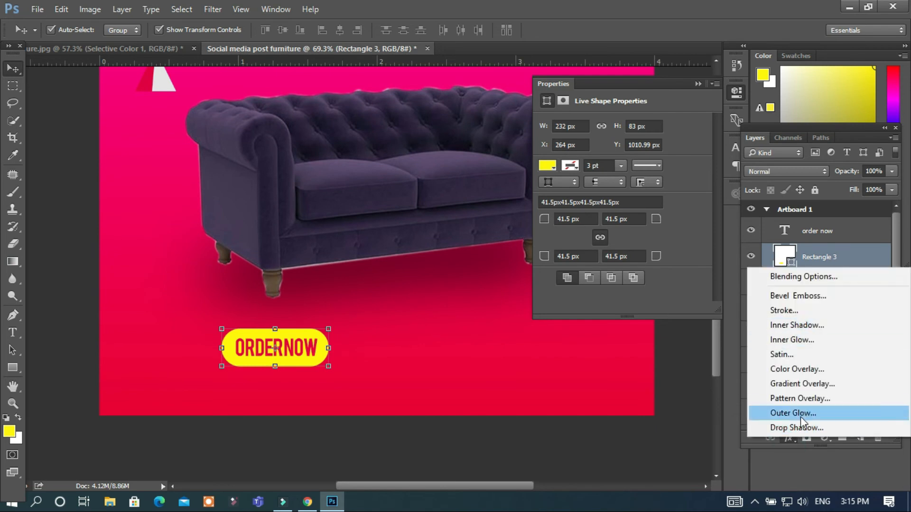
left_click(807, 386)
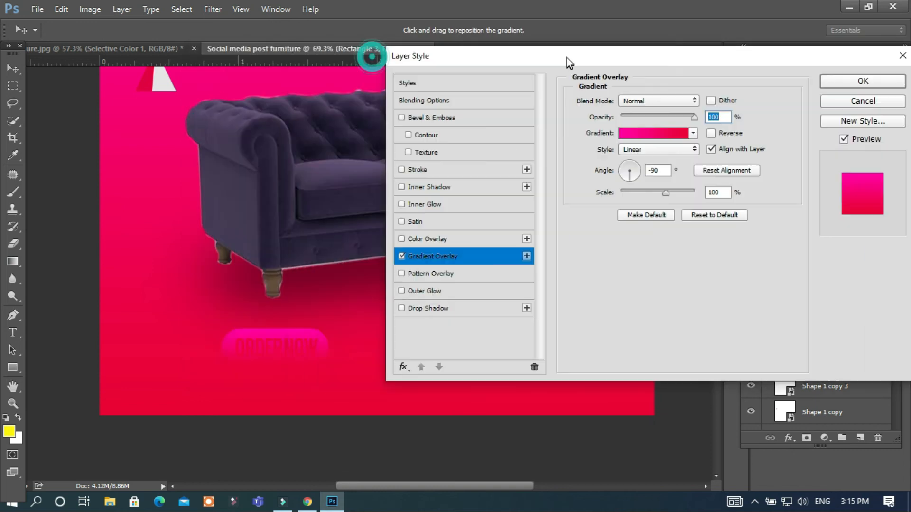
left_click(688, 133)
left_click(589, 159)
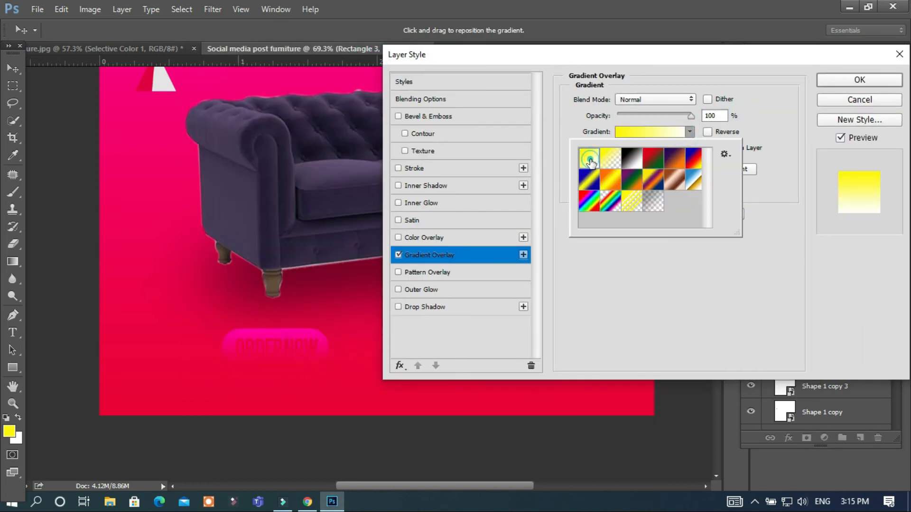
Change the pill gradient's white end stop to a slightly darker yellow (#e9db00)
left_click(645, 133)
left_click(868, 273)
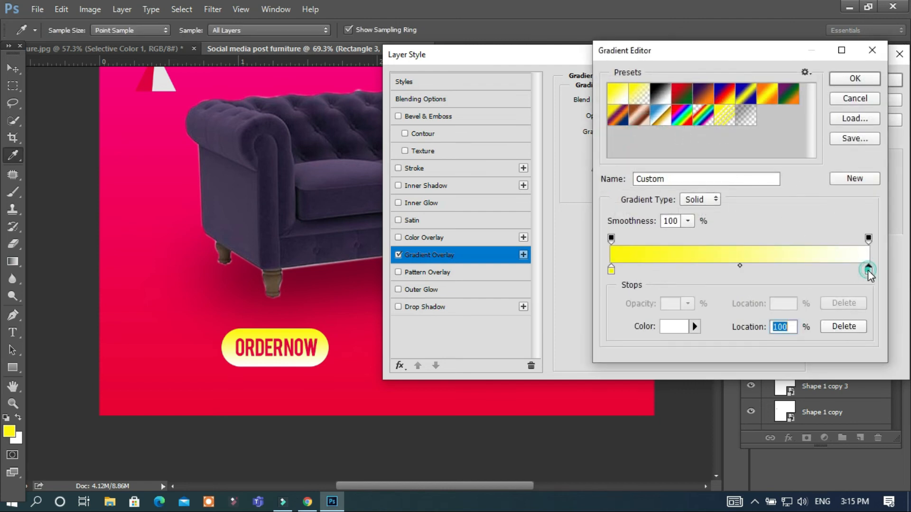
double_click(868, 272)
left_click(163, 229)
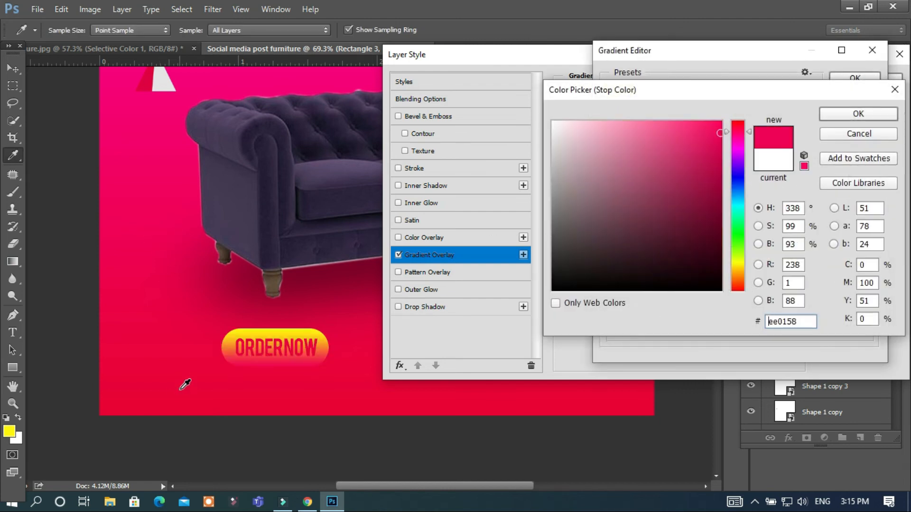
left_click(326, 400)
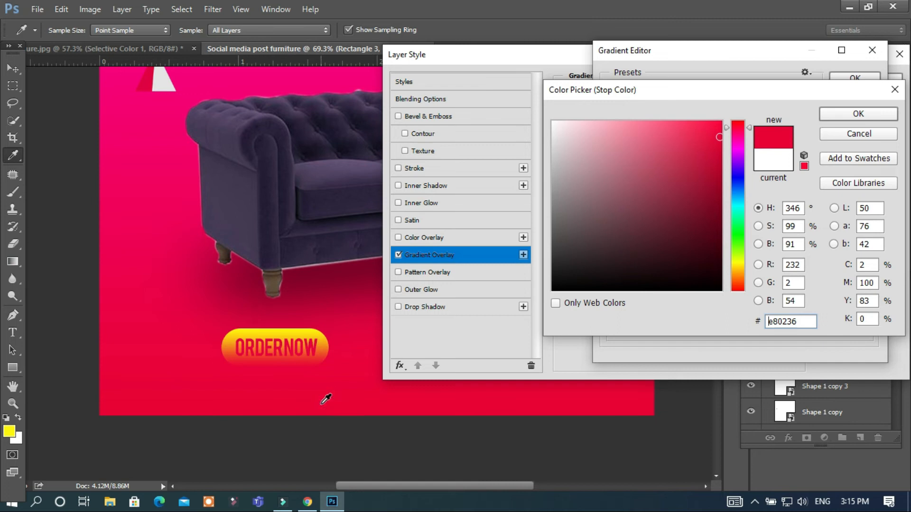
left_click(322, 380)
left_click(738, 259)
left_click_drag(719, 140, 717, 174)
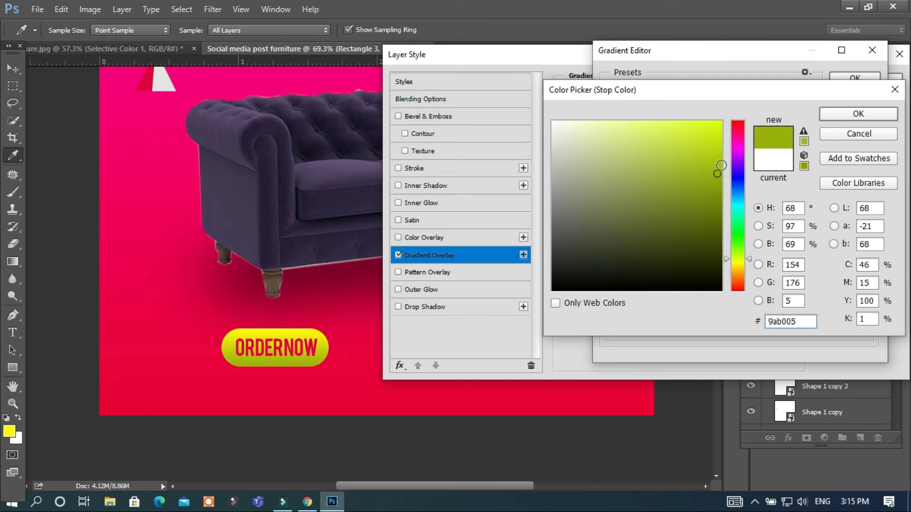
left_click_drag(722, 125, 719, 138)
left_click(738, 265)
left_click(714, 147)
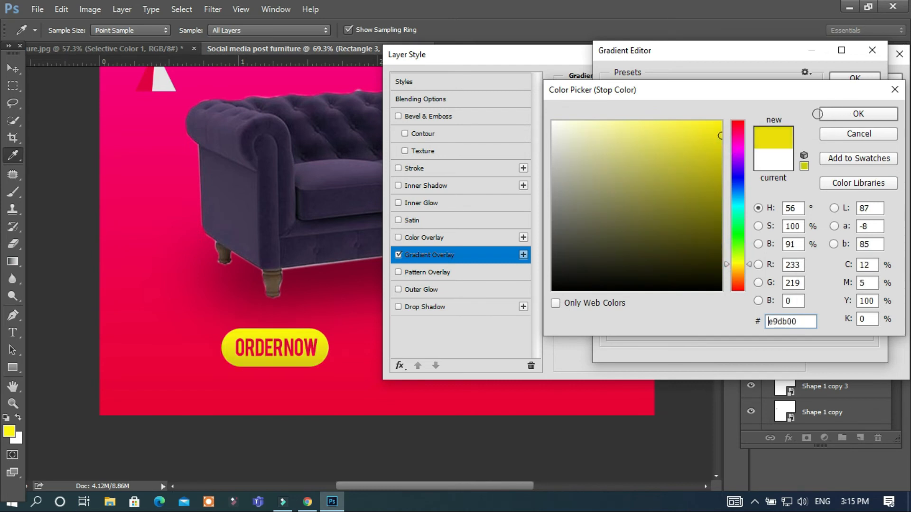
left_click(858, 114)
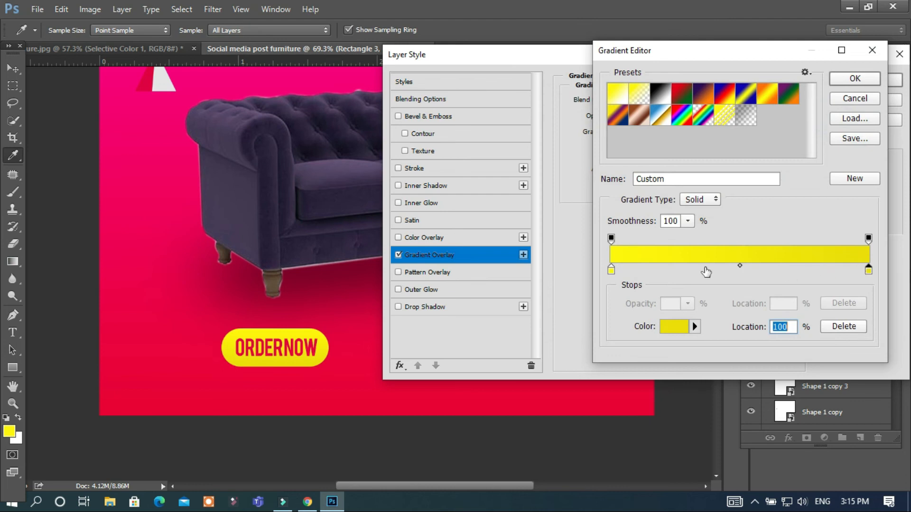
Add a middle stop at 50% in light lime yellow (#e8ff4b) to the pill's gradient and apply the gradient overlay
left_click(743, 271)
double_click(742, 271)
left_click(738, 270)
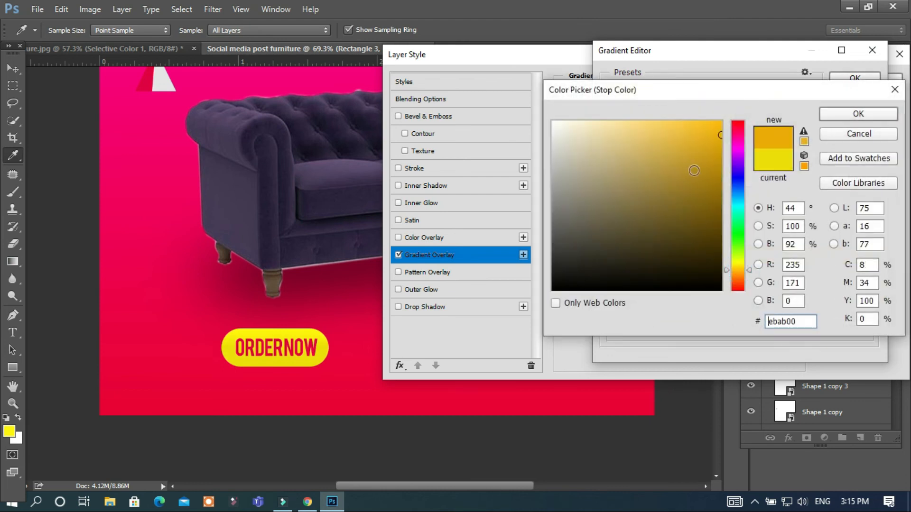
left_click_drag(740, 264, 731, 259)
mouse_move(706, 135)
left_mouse_down()
mouse_move(720, 104)
mouse_move(713, 126)
mouse_move(672, 117)
left_mouse_up()
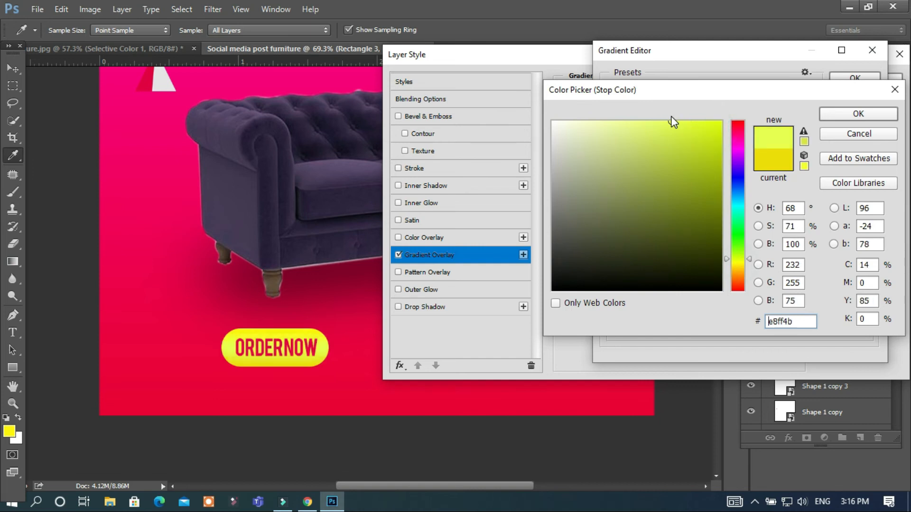
left_click(858, 115)
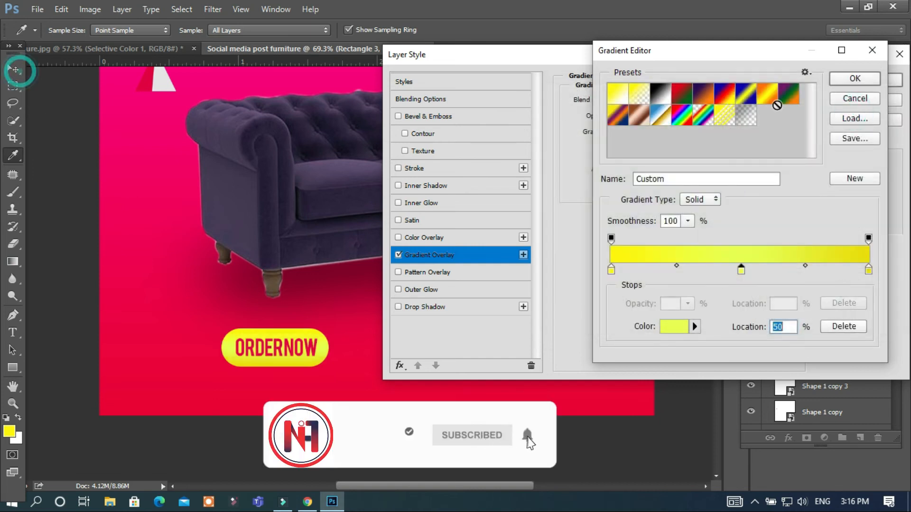
left_click(855, 78)
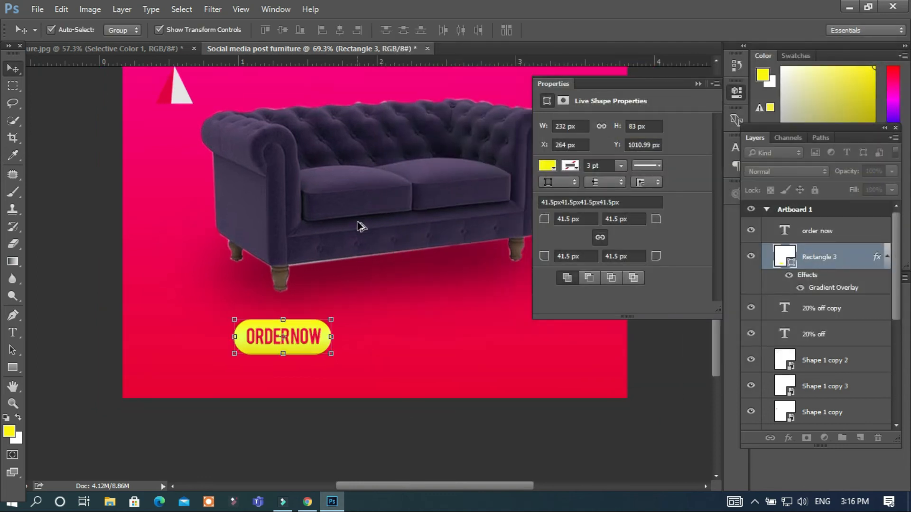
Duplicate the ORDER NOW text and place the copy beside the yellow pill, on its right
scroll(359, 228, "down", 3)
left_click(698, 84)
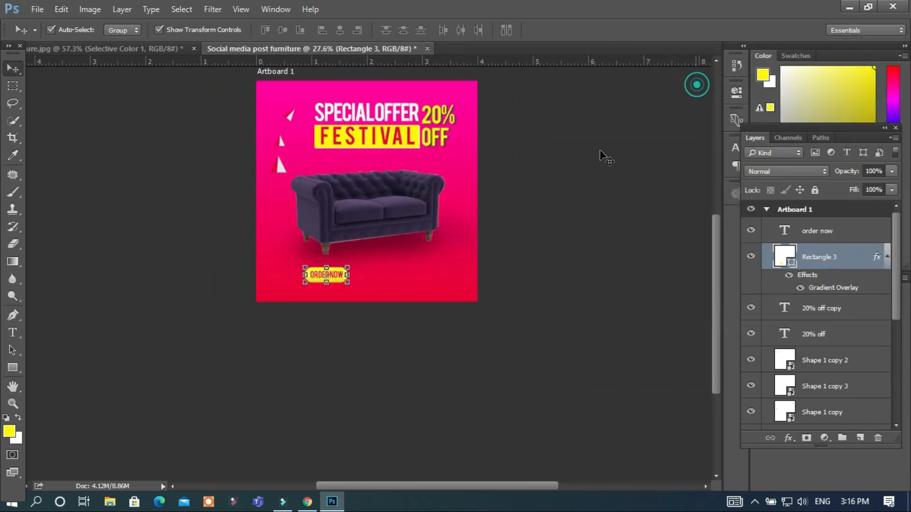
scroll(461, 237, "up", 3)
scroll(256, 354, "up", 3)
left_click(293, 308)
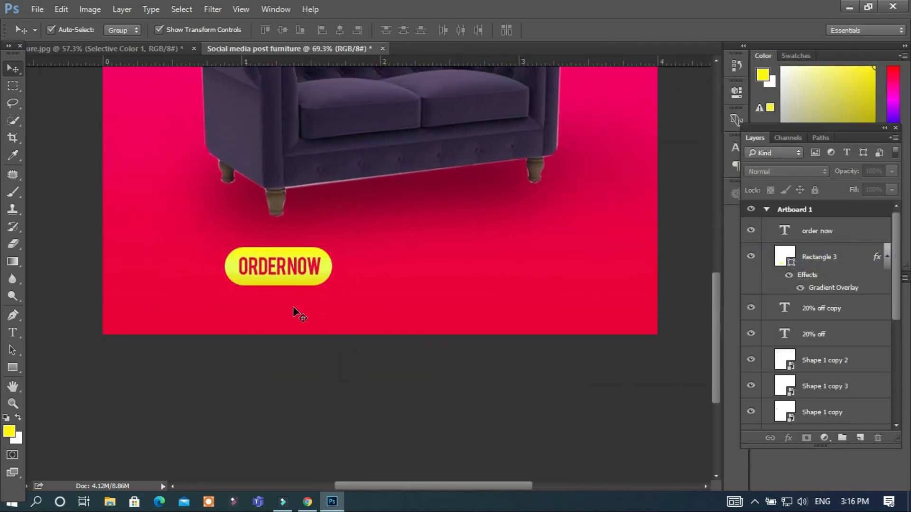
left_click(290, 273)
left_click_drag(294, 268, 423, 267)
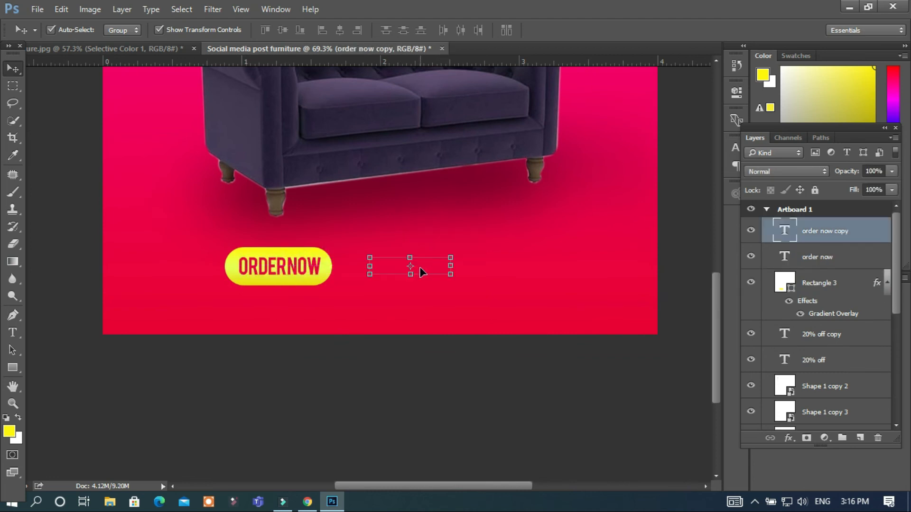
Recolour the copied ORDER NOW text to white (#ffffff)
double_click(420, 267)
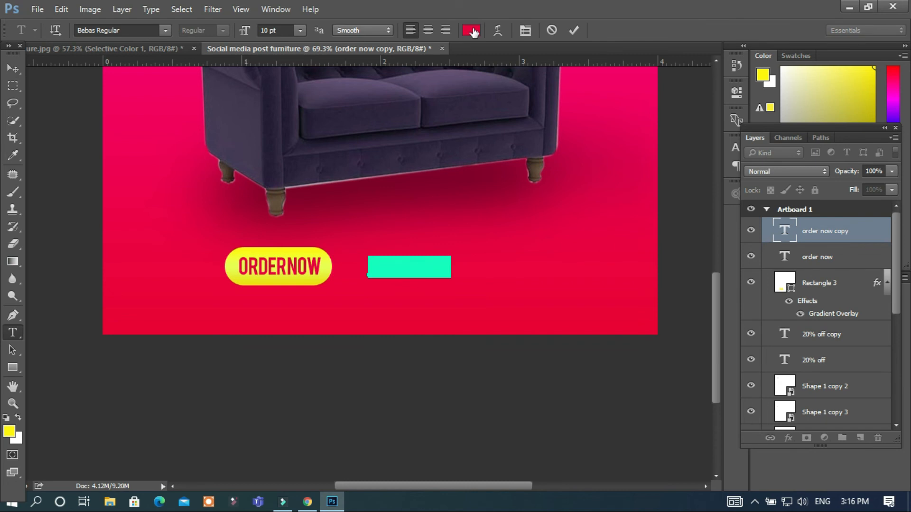
left_click(473, 31)
type("ffffff")
left_click(833, 114)
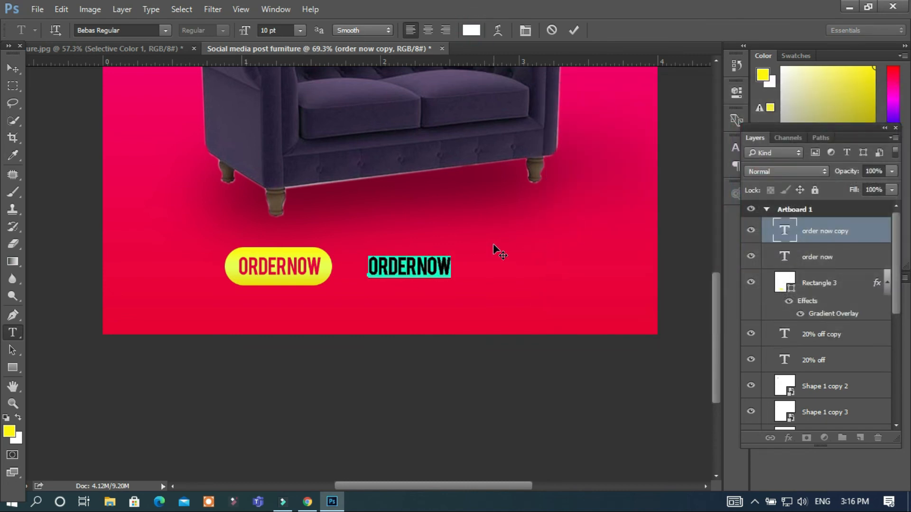
Replace the copied text's wording with NIMS ACADEMY and commit the text edit
type("NIMS")
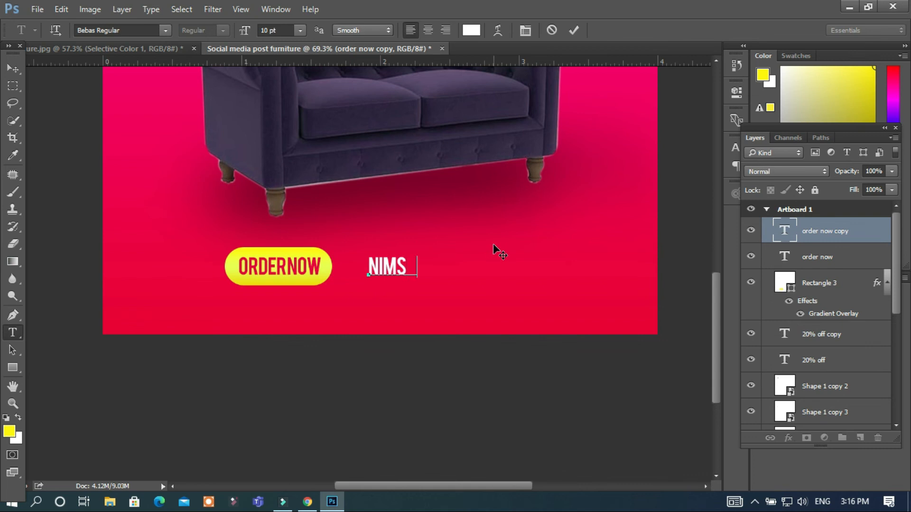
key("BackSpace")
type("ACADEMY")
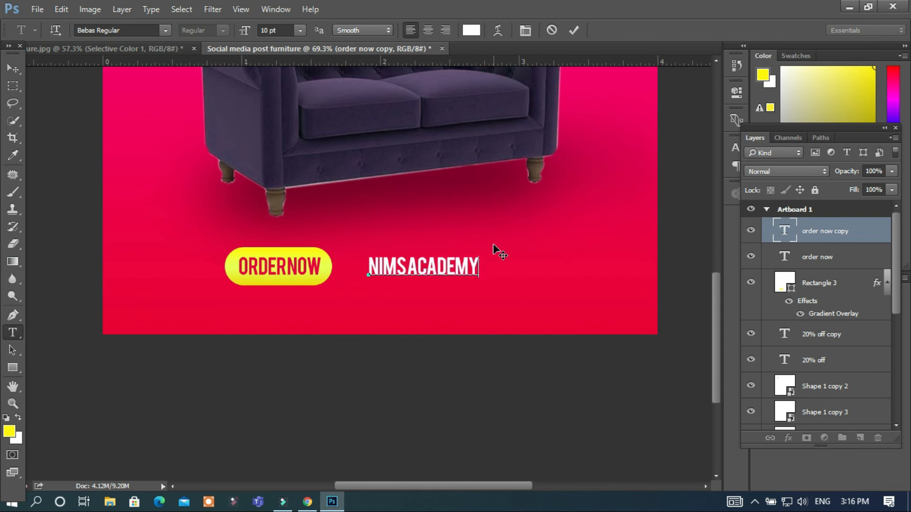
key("ctrl+a")
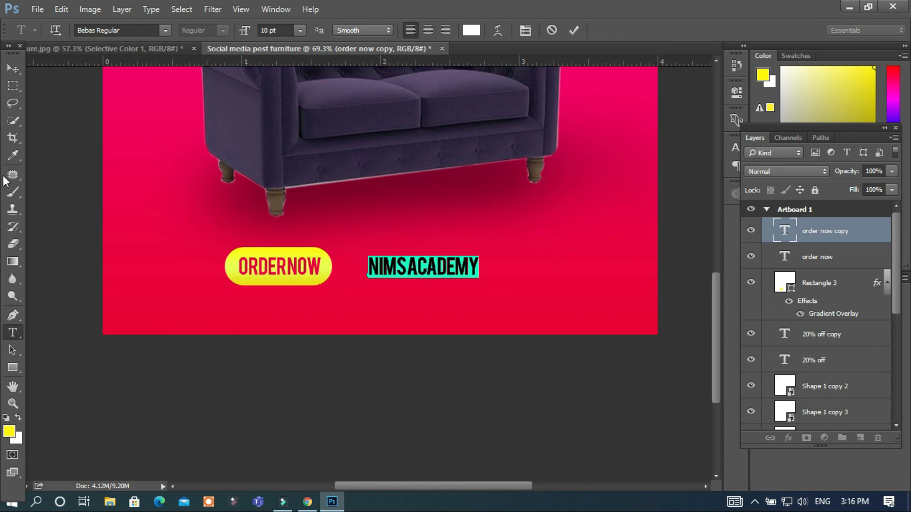
left_click(13, 70)
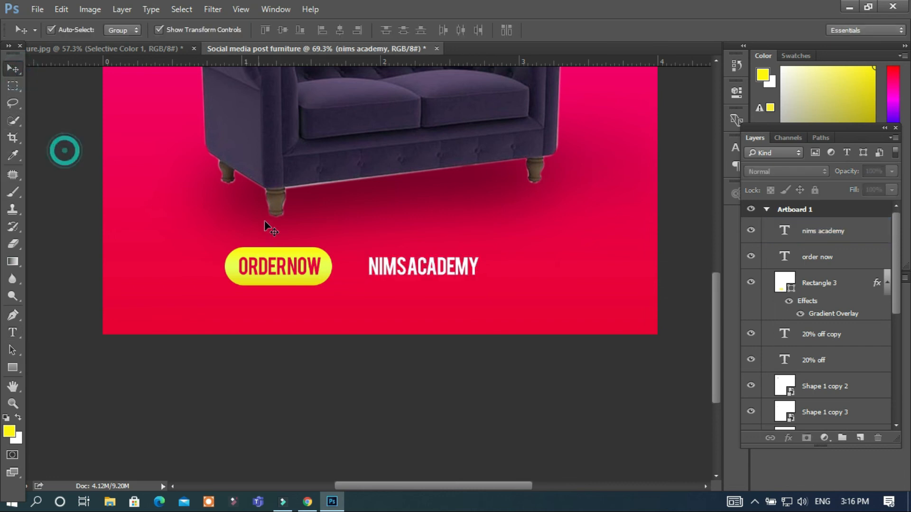
Duplicate the yellow pill behind the NIMS ACADEMY text and widen the copy to surround the words
left_click(292, 250)
left_click_drag(294, 249, 484, 271)
key("ctrl+t")
key("Return")
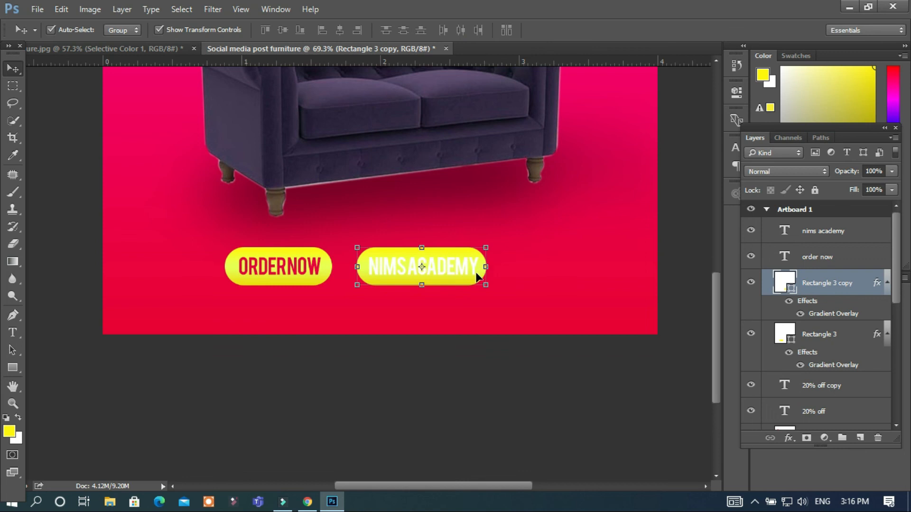
Set the pill copy's fill to 0% and add a 5 px stroke in yellow sampled from the ORDER NOW pill
left_click(892, 190)
left_click_drag(885, 206, 764, 212)
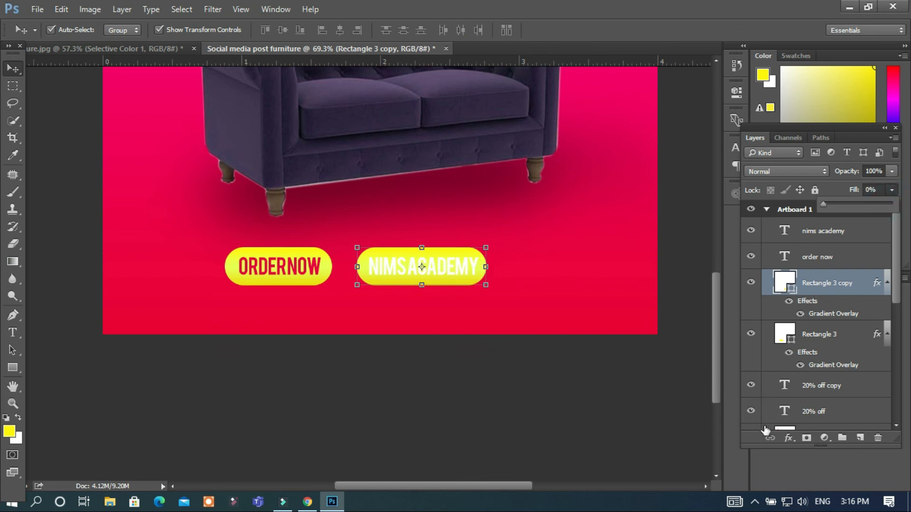
left_click(787, 440)
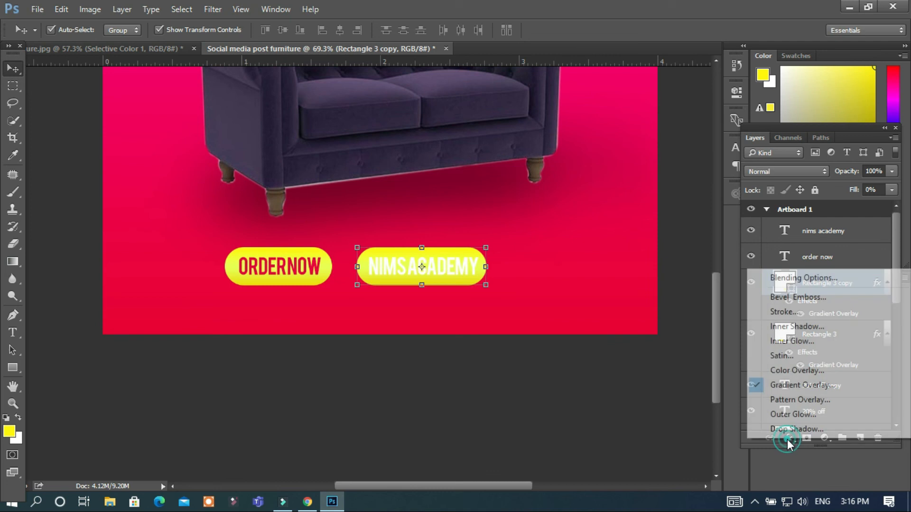
left_click(800, 312)
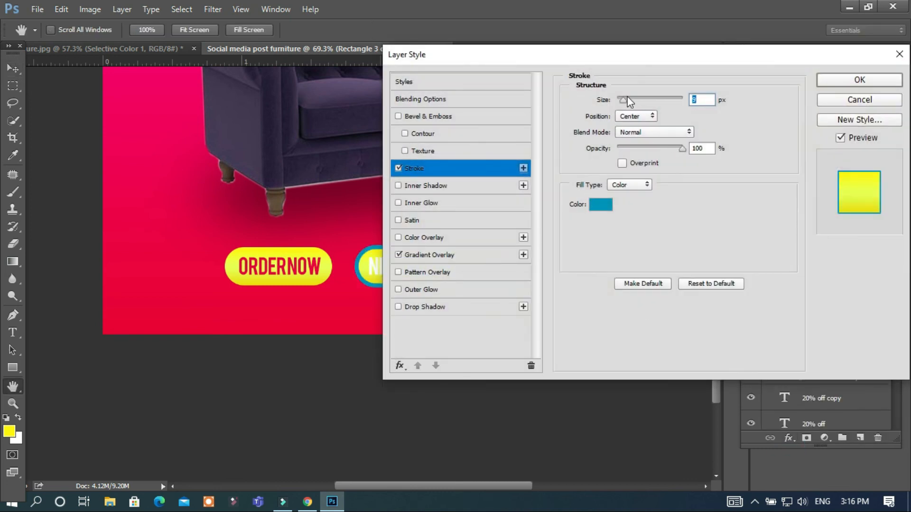
left_click(610, 207)
left_click(280, 252)
left_click(885, 115)
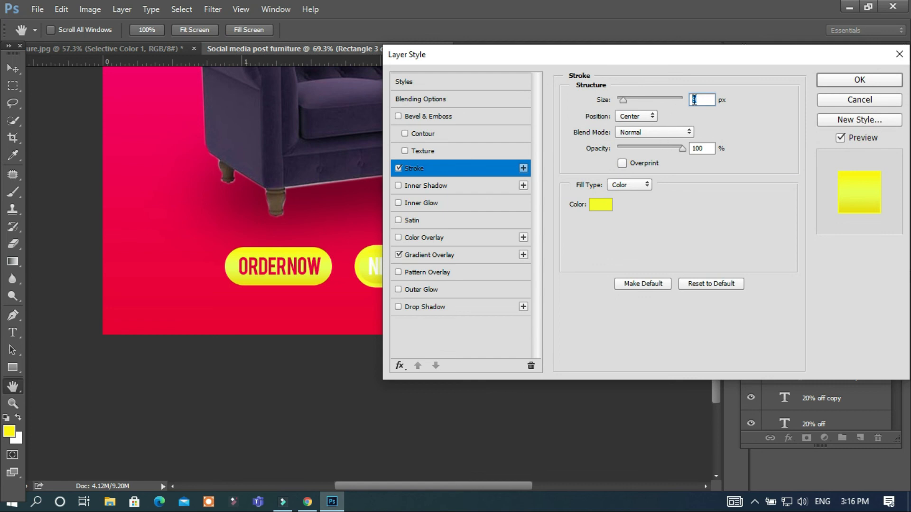
type("5")
key("Return")
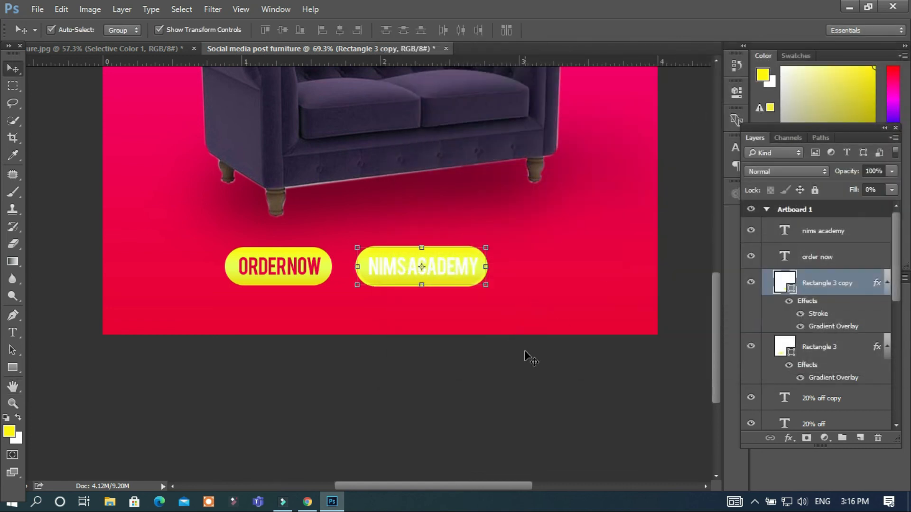
Try to make the inside of the NIMS ACADEMY pill transparent using its layer opacity and fill
left_click(462, 272)
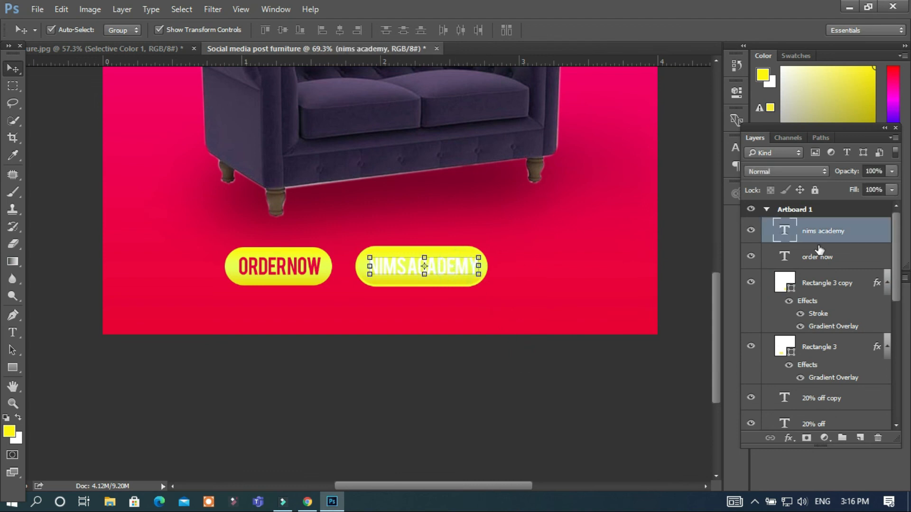
left_click(654, 375)
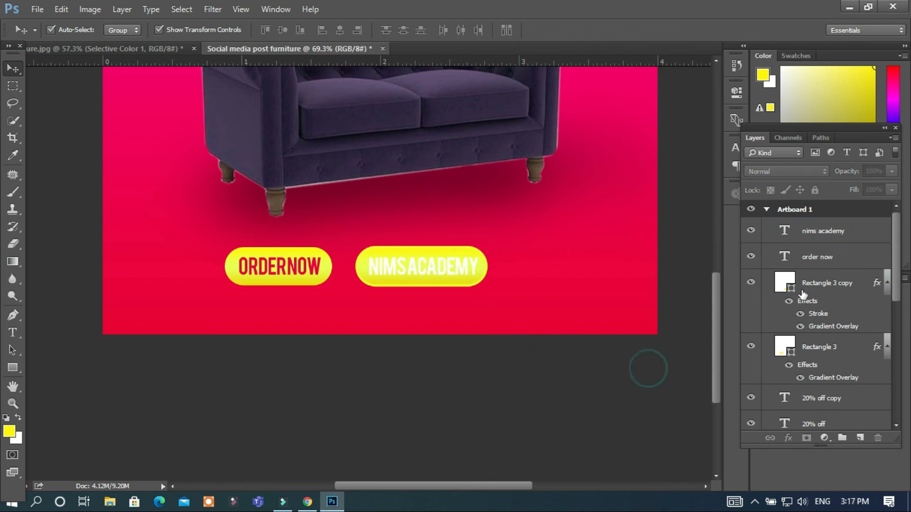
left_click(814, 287)
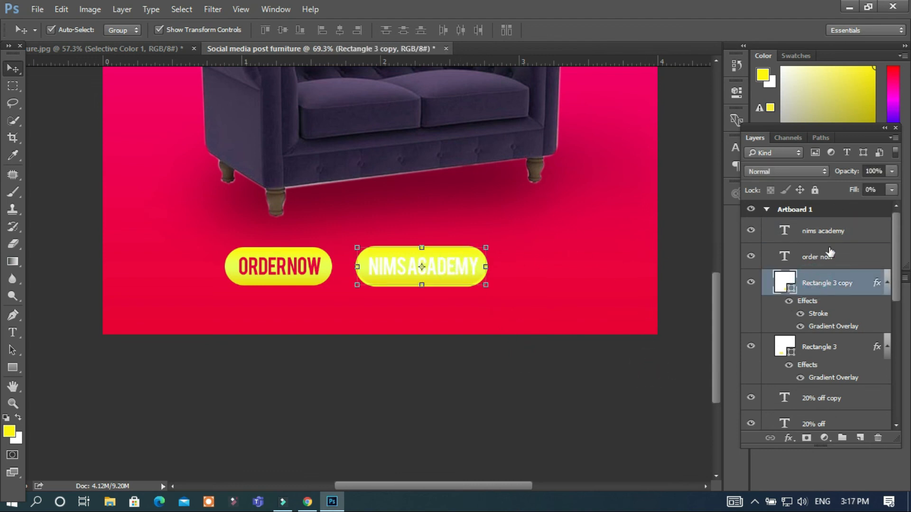
left_click(892, 173)
mouse_move(890, 186)
left_mouse_down()
mouse_move(801, 187)
mouse_move(904, 192)
left_mouse_up()
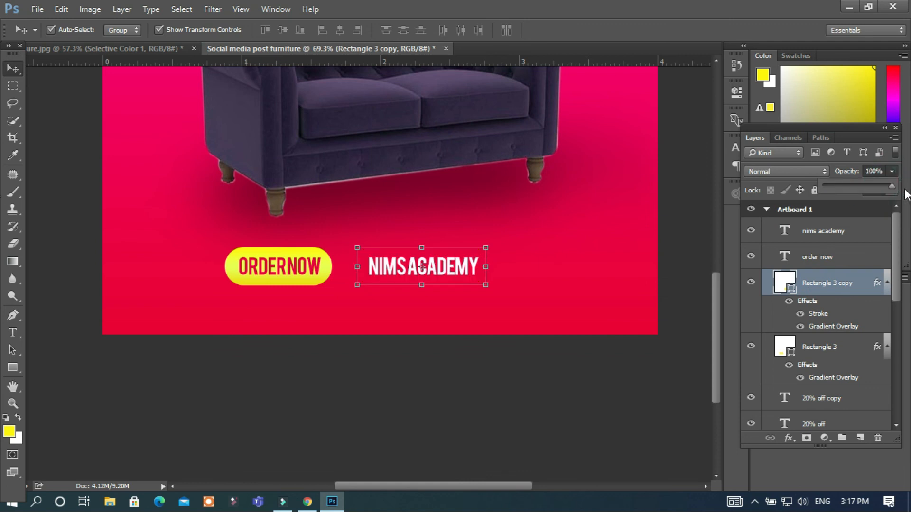
left_click(891, 189)
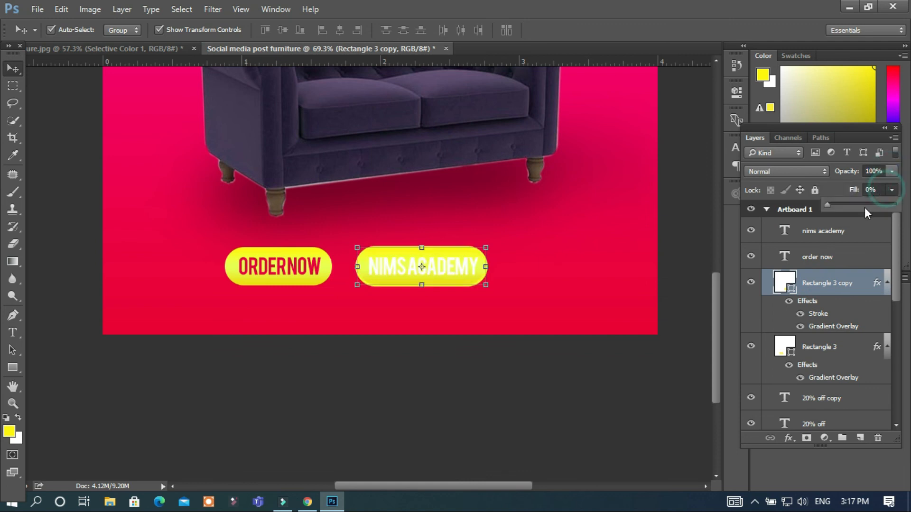
left_click_drag(827, 203, 811, 212)
left_click(555, 419)
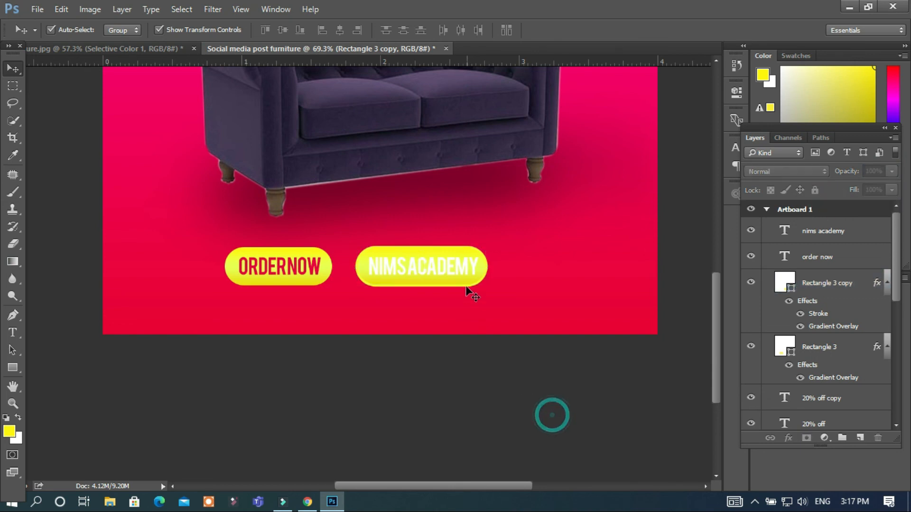
Hide the Gradient Overlay effect on the NIMS ACADEMY pill, keeping its yellow stroke on
left_click(480, 254)
left_click(476, 255)
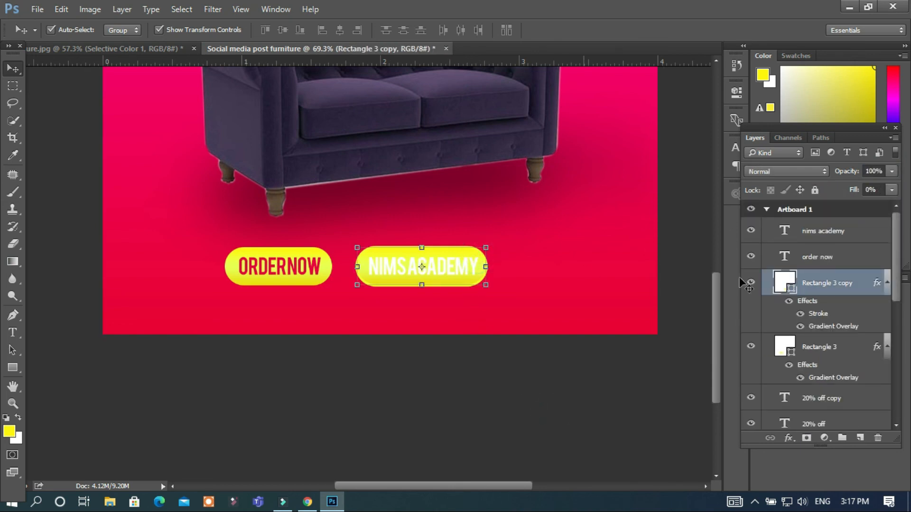
left_click(801, 327)
left_click(801, 314)
left_click(801, 314)
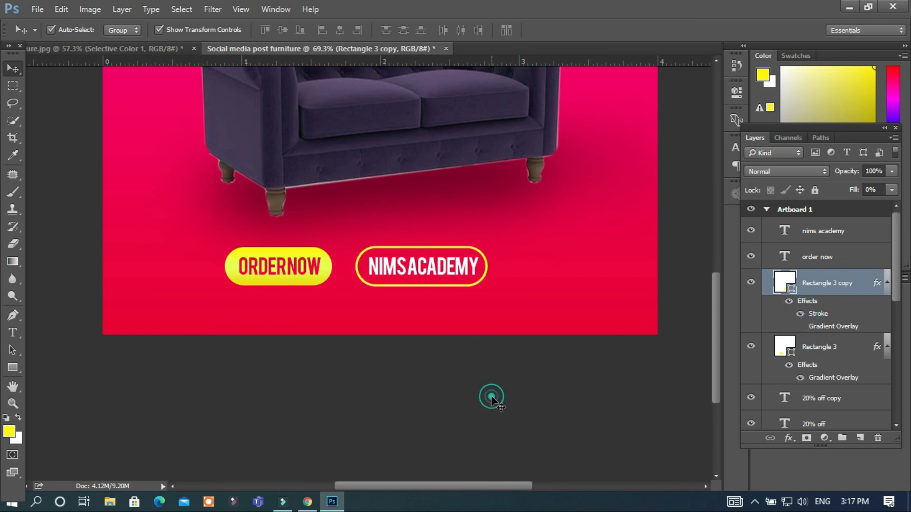
left_click(490, 397)
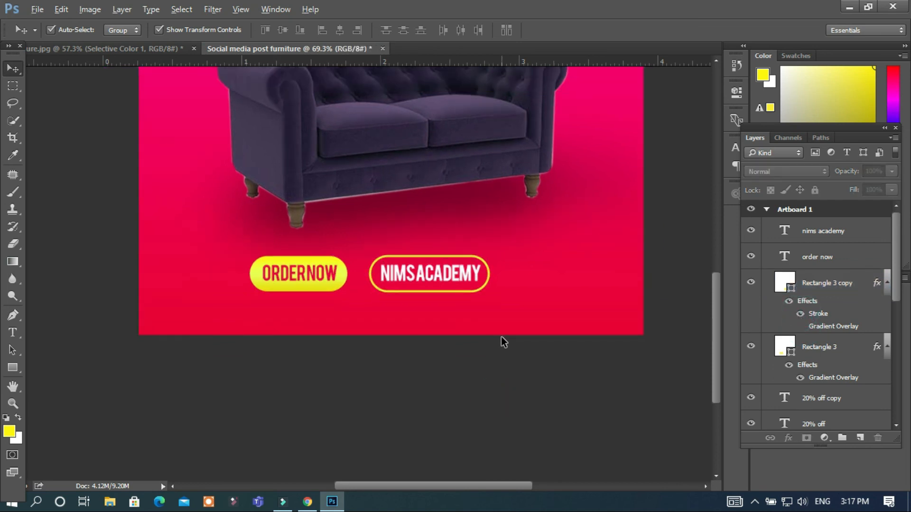
Move both buttons and their texts together slightly right and down, aligning ORDER NOW with the headline's left edge
scroll(501, 337, "down", 3)
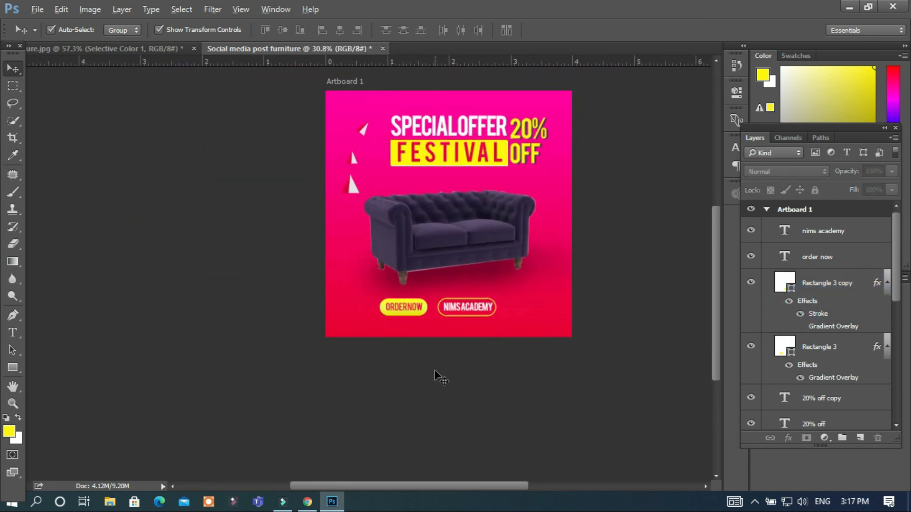
scroll(434, 375, "up", 3)
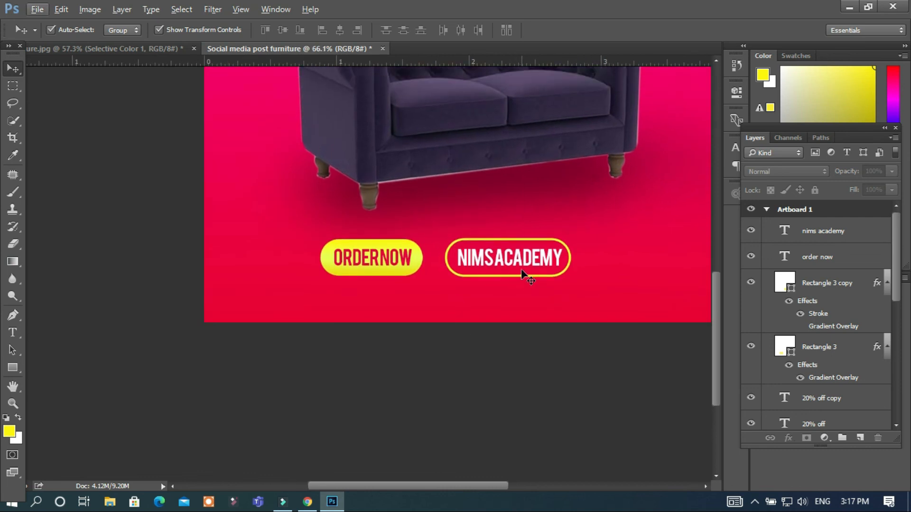
scroll(517, 284, "up", 2)
scroll(526, 294, "up", 3)
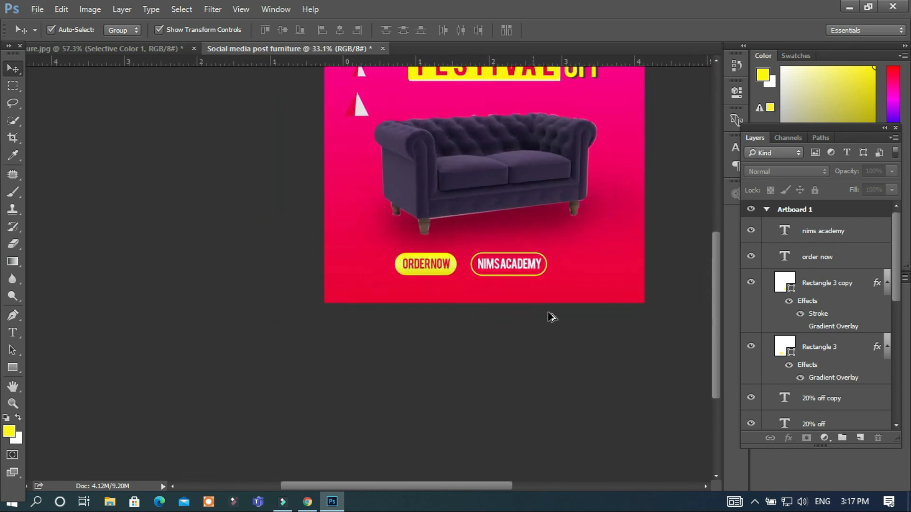
left_click_drag(578, 357, 354, 242)
left_click(592, 360)
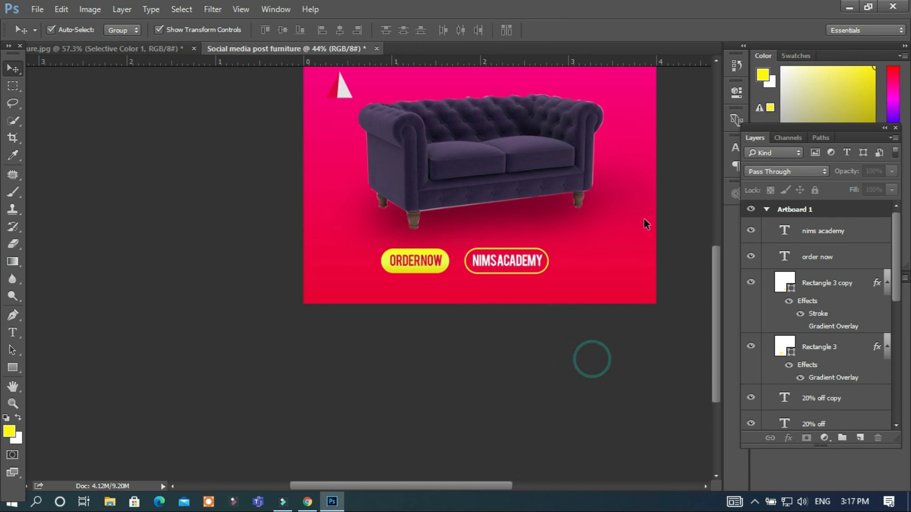
left_click(534, 260)
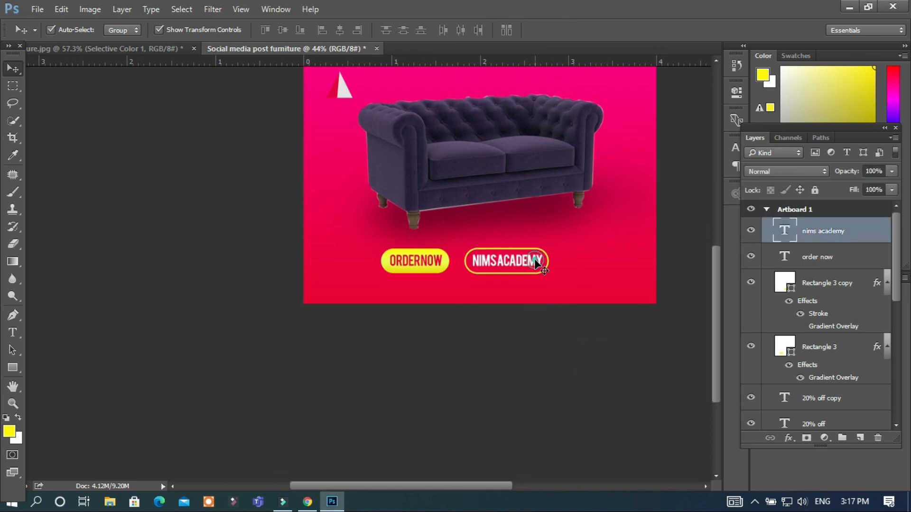
left_click(825, 290, "shift")
left_click(816, 346, "shift")
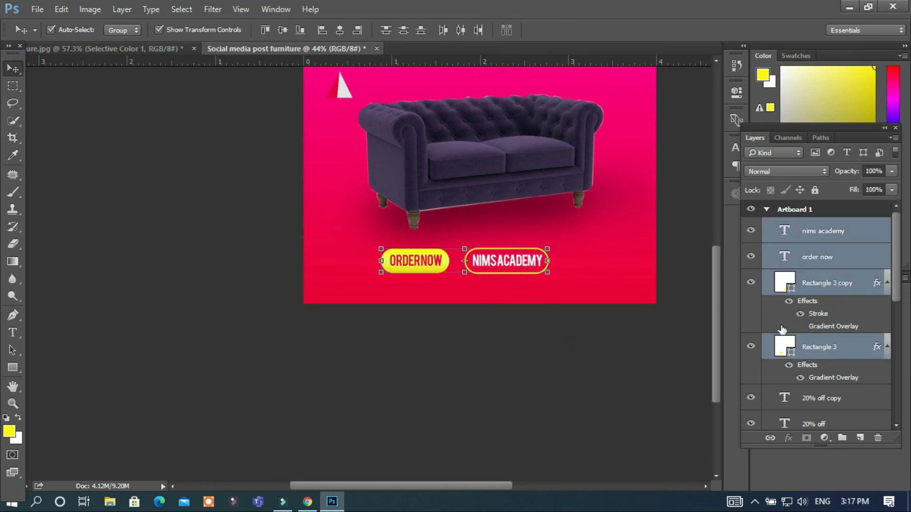
mouse_move(523, 258)
left_mouse_down()
mouse_move(541, 257)
mouse_move(539, 267)
left_mouse_up()
left_click(508, 327)
scroll(501, 304, "down", 1)
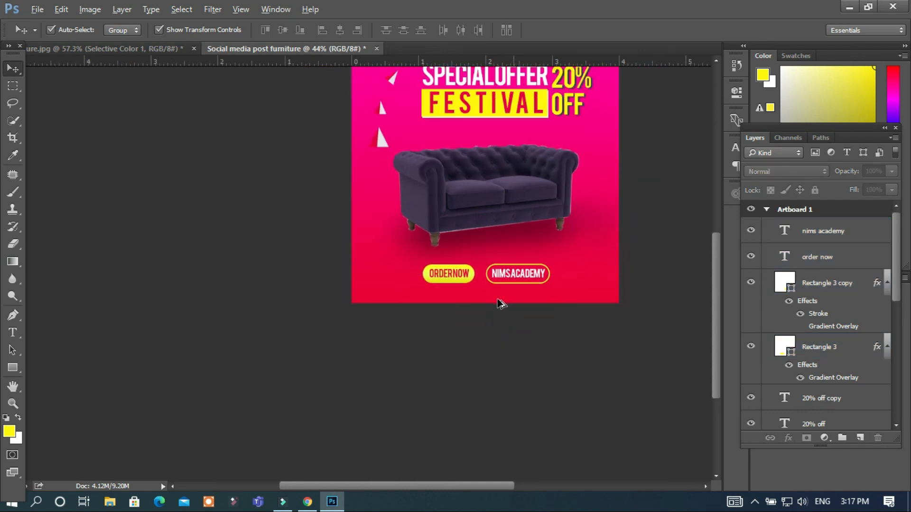
scroll(501, 303, "down", 2)
left_click(654, 237)
scroll(654, 246, "up", 1)
key("alt")
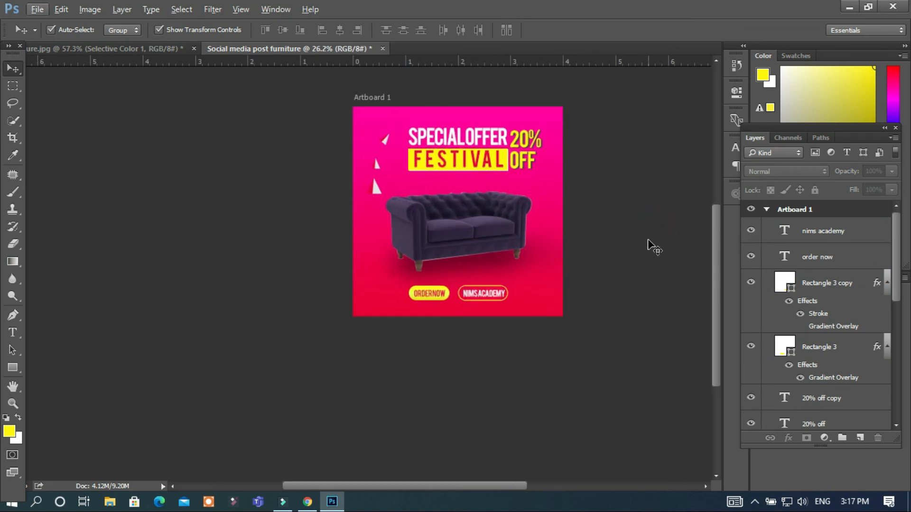